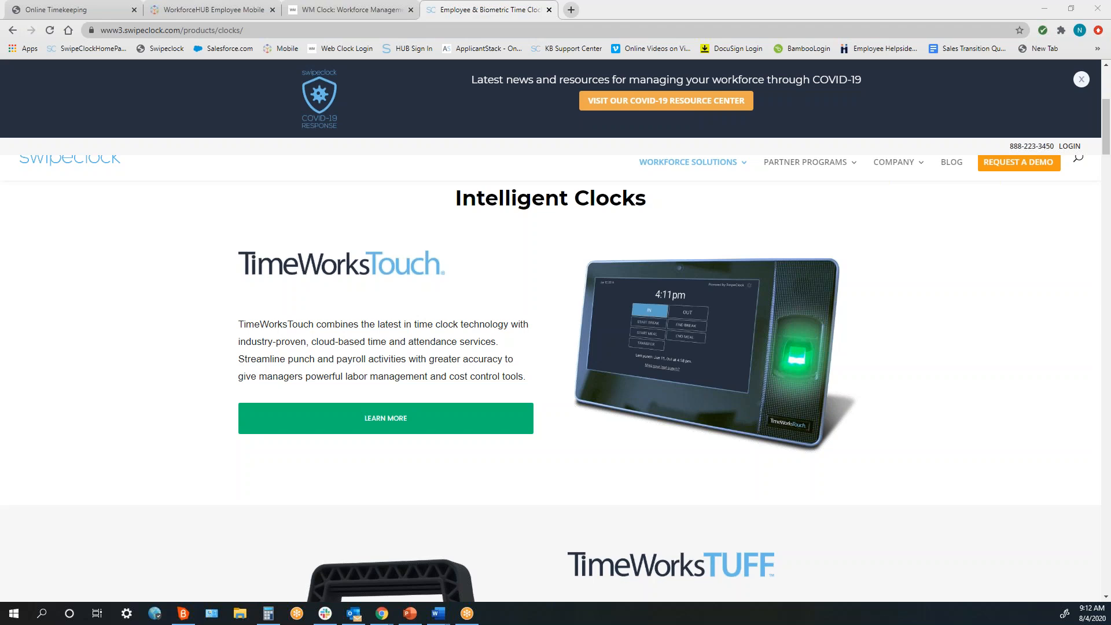
- Open the TimeWorksTouch clock's detail page and view its introduction
{"action": "left_click_drag", "start_coordinate": [646, 203], "coordinate": [470, 238]}
{"action": "left_click", "coordinate": [503, 289]}
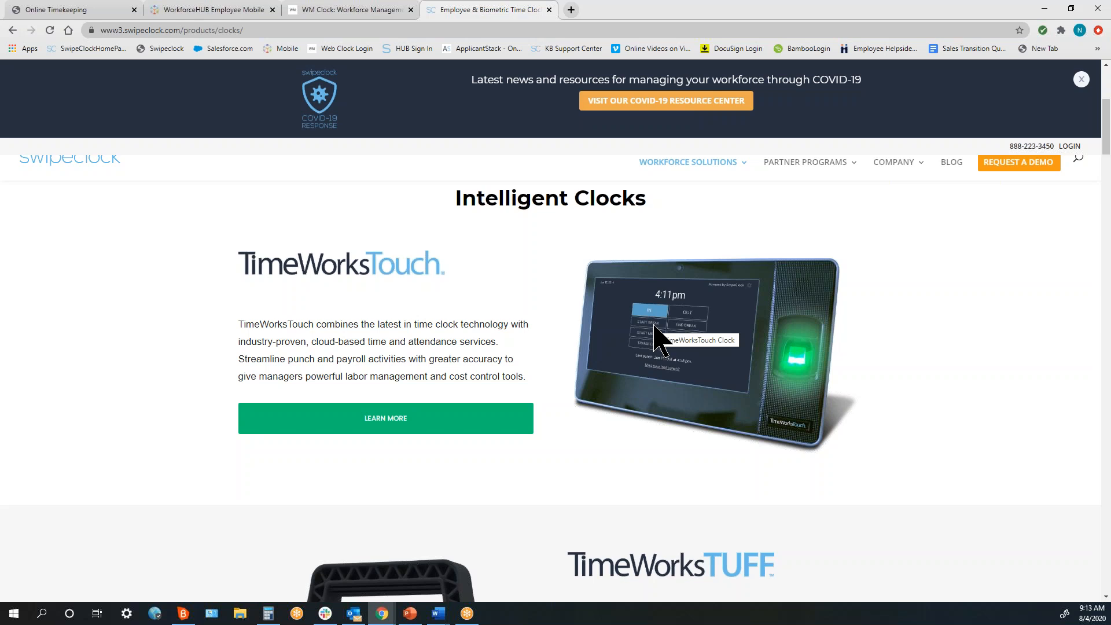
{"action": "left_click", "coordinate": [424, 425]}
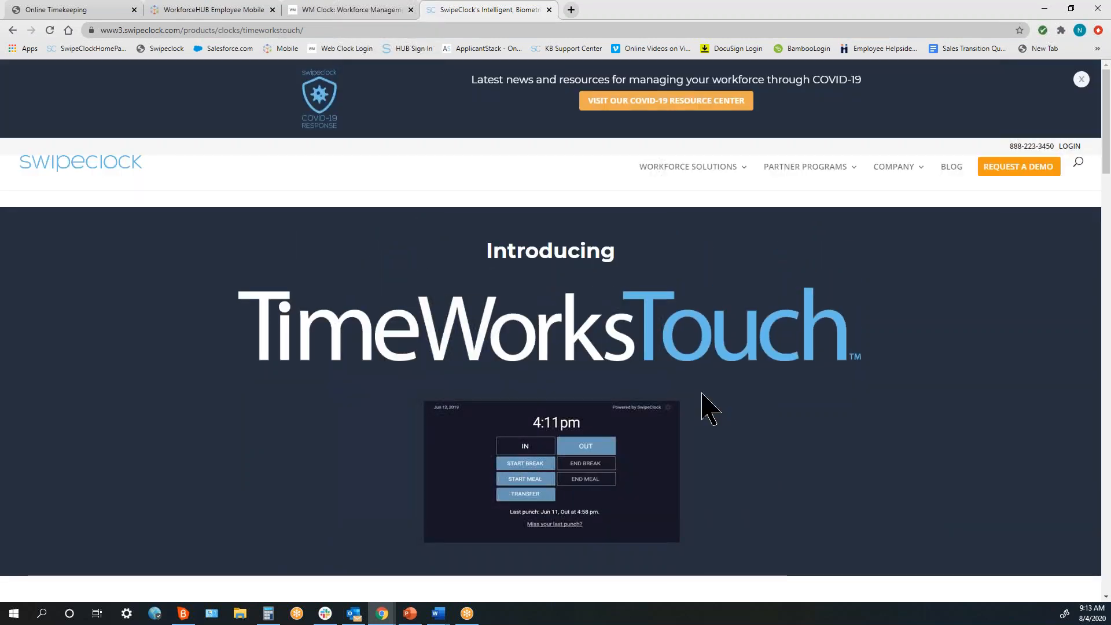
{"action": "scroll", "coordinate": [699, 399], "scroll_direction": "down", "scroll_amount": 1}
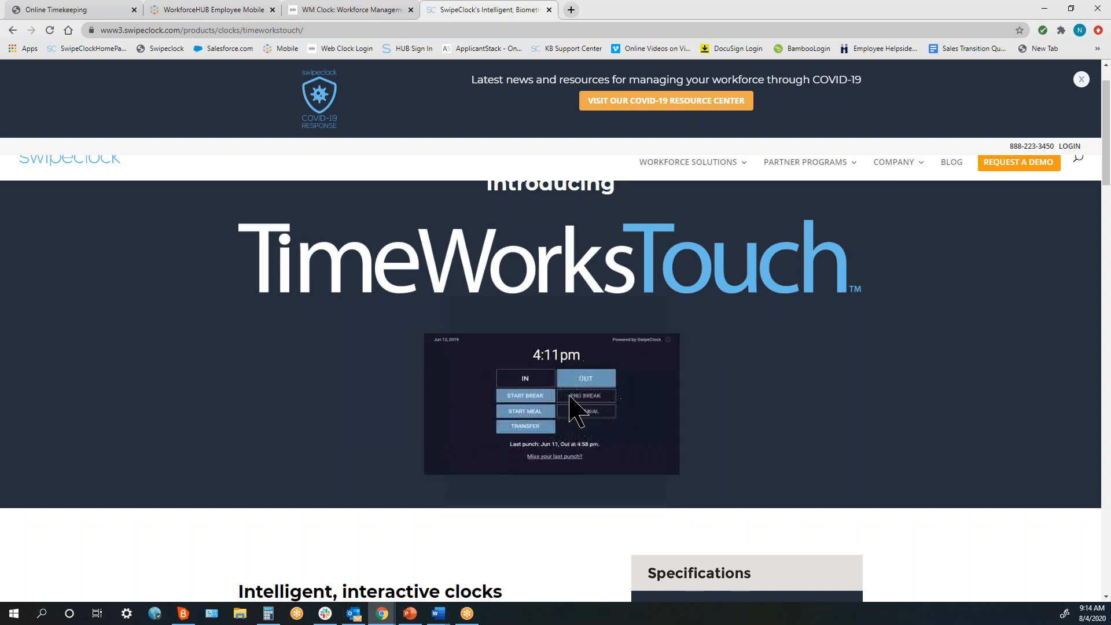
- Switch to the employee web clock, enter the employee portal and start a transfer punch with the location Site8
{"action": "left_click", "coordinate": [351, 11]}
{"action": "left_click", "coordinate": [539, 379]}
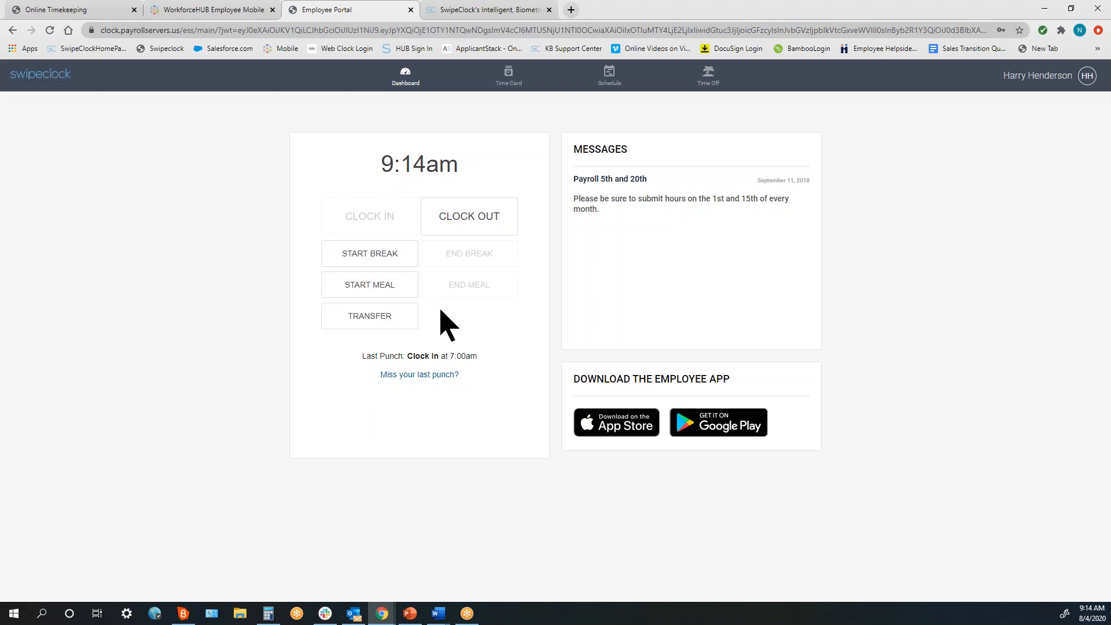
{"action": "left_click", "coordinate": [384, 319]}
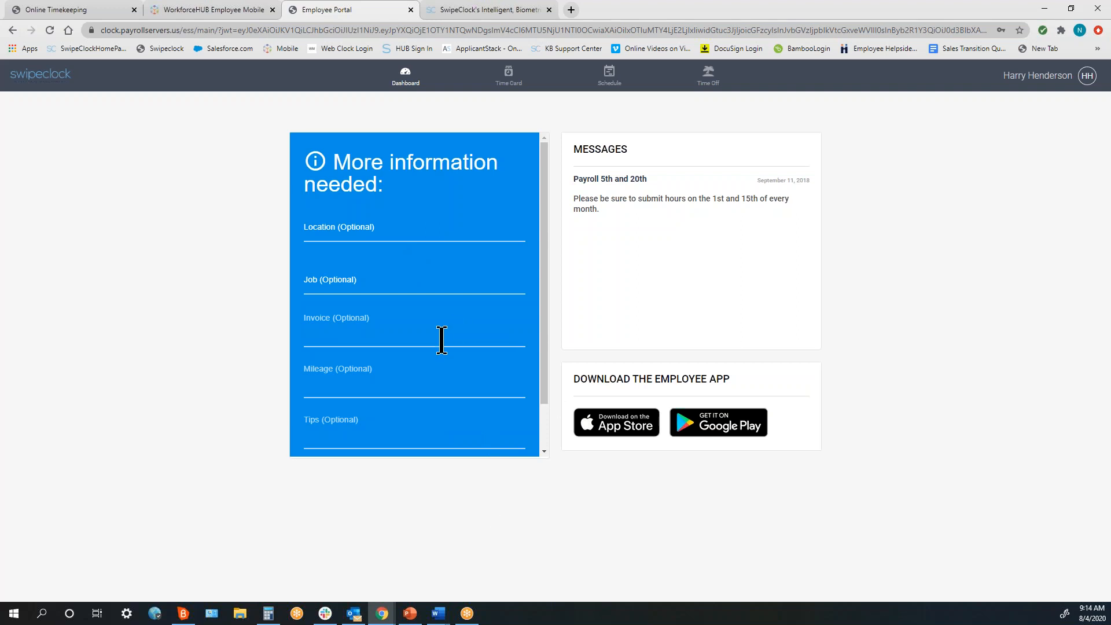
{"action": "left_click", "coordinate": [369, 230]}
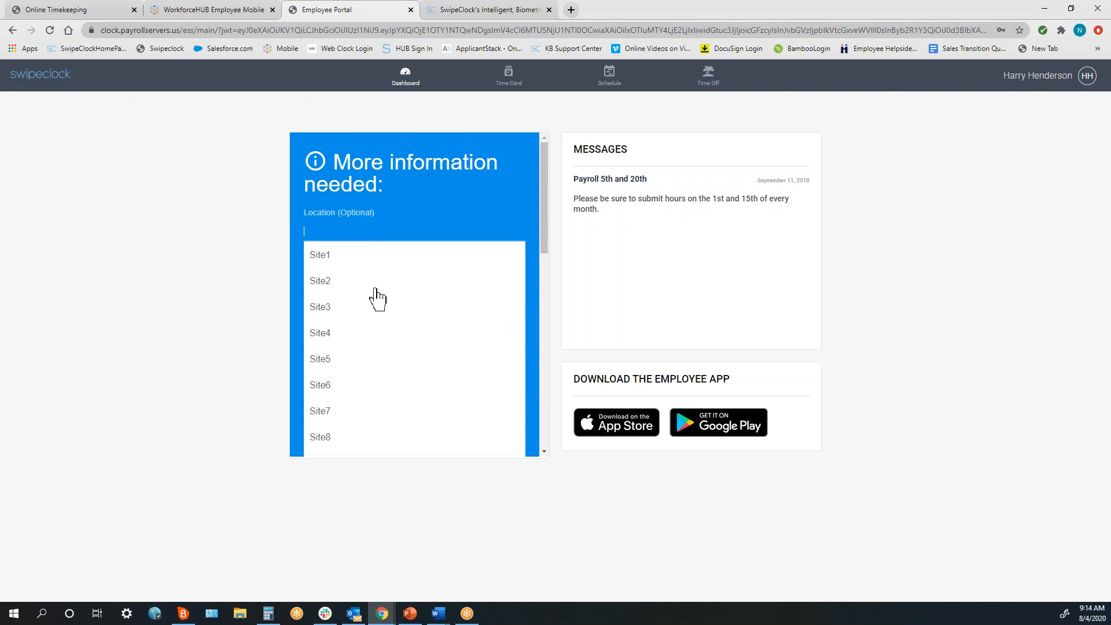
{"action": "scroll", "coordinate": [376, 301], "scroll_direction": "down", "scroll_amount": 2}
{"action": "left_click", "coordinate": [330, 322]}
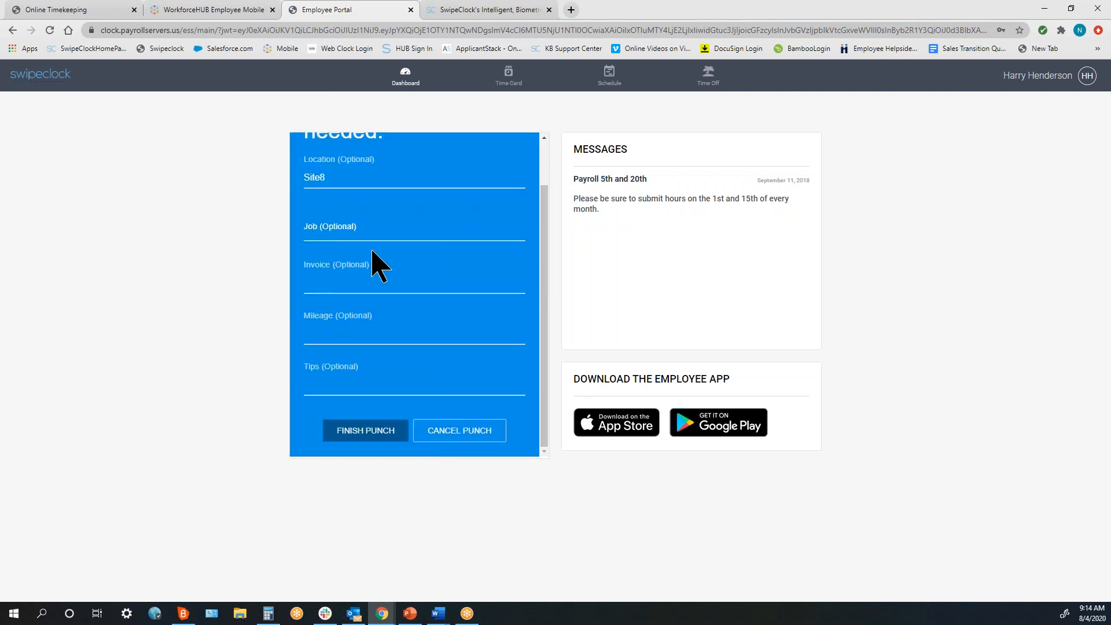
- Set the transfer's job to Clean Up, enter the invoice number, and complete and acknowledge the punch
{"action": "left_click", "coordinate": [364, 226]}
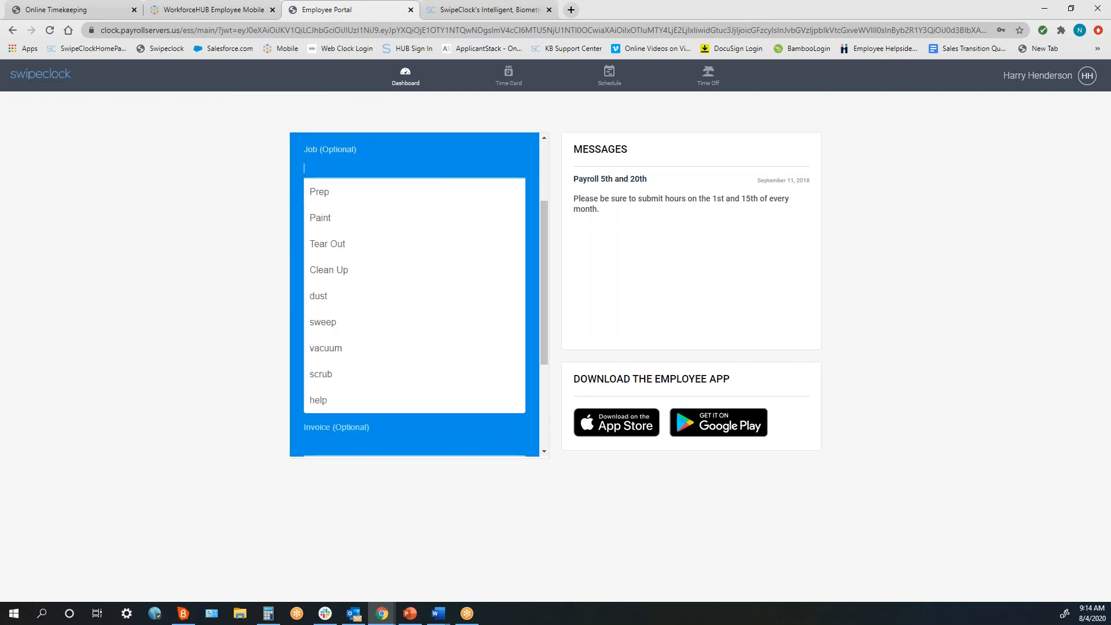
{"action": "left_click", "coordinate": [341, 281]}
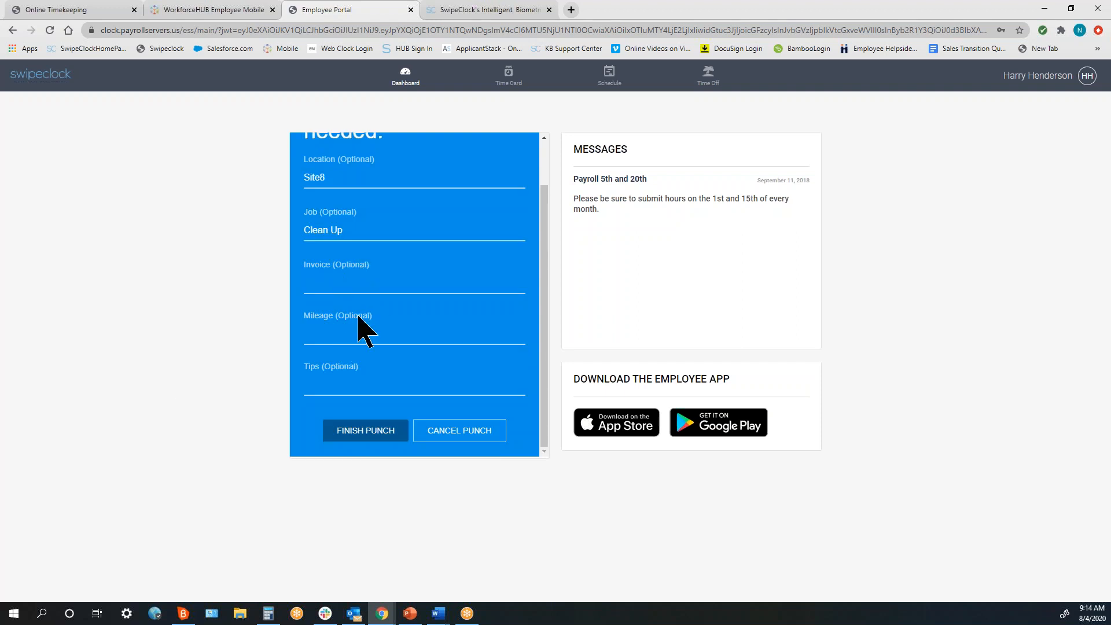
{"action": "left_click", "coordinate": [325, 276]}
{"action": "type", "text": "89564"}
{"action": "key", "text": "alt+Tab"}
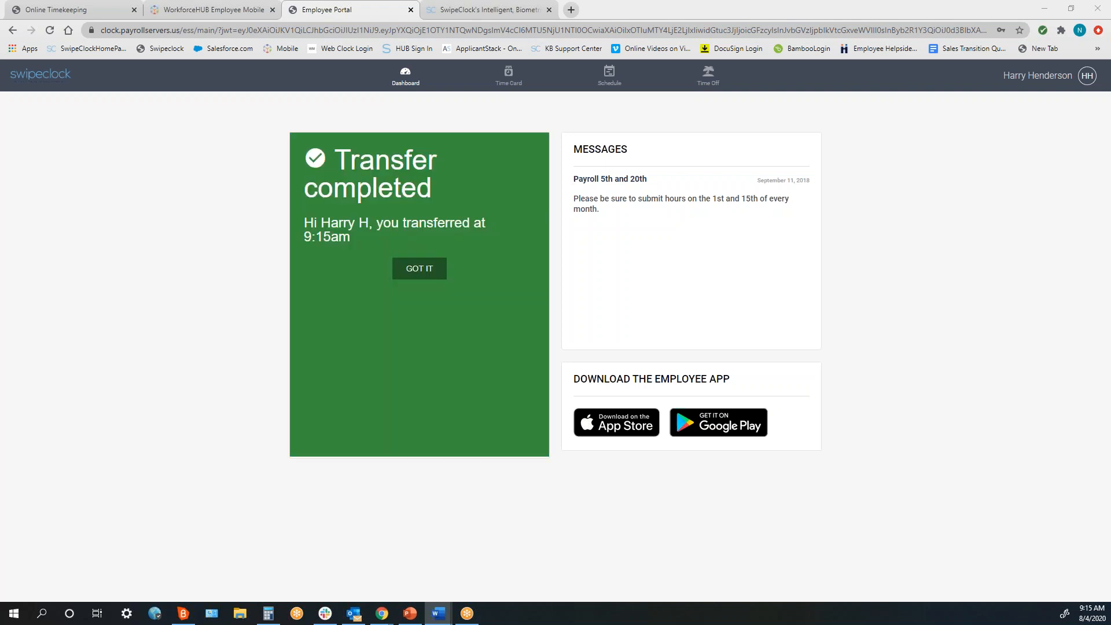
{"action": "left_click", "coordinate": [438, 277]}
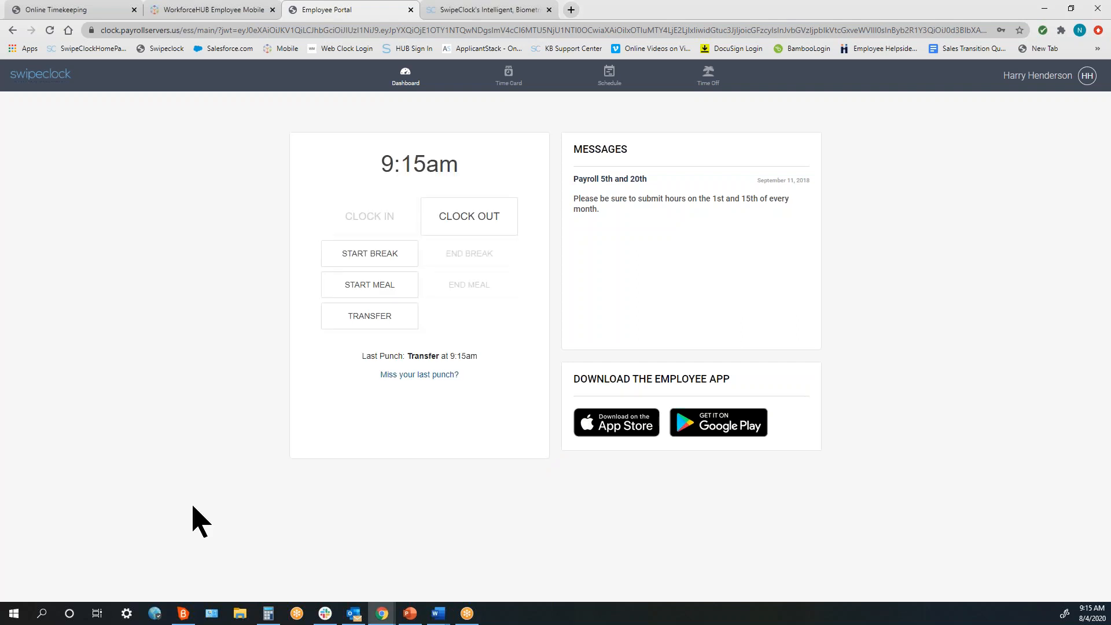
- View the optional fields requested for another transfer punch, and cancel the punch
{"action": "left_click", "coordinate": [347, 261]}
{"action": "left_click", "coordinate": [389, 328]}
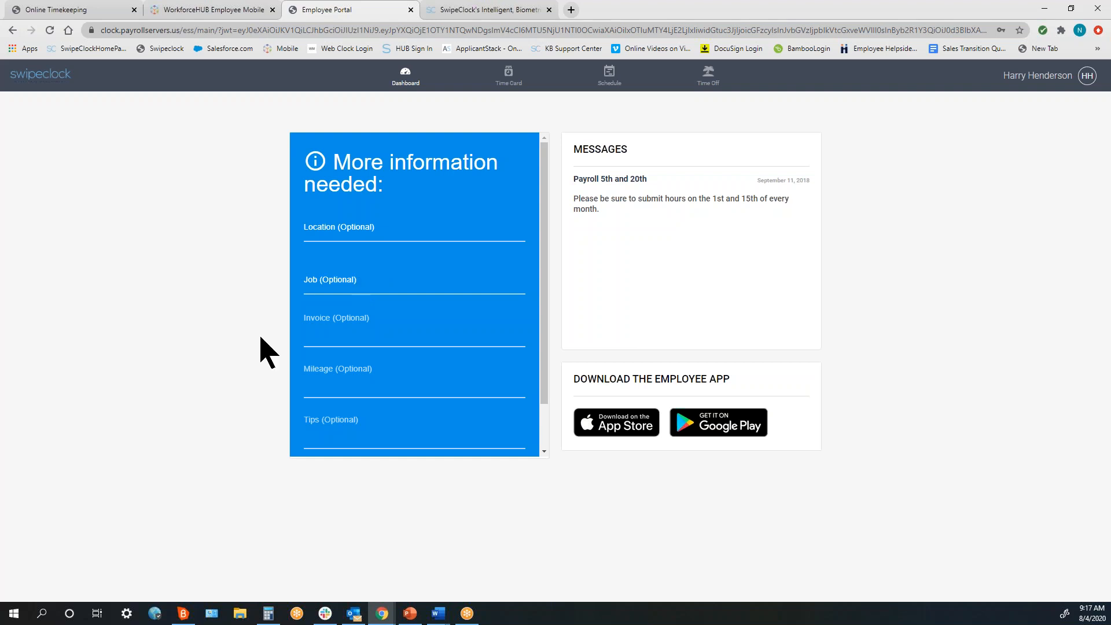
{"action": "scroll", "coordinate": [540, 277], "scroll_direction": "down", "scroll_amount": 3}
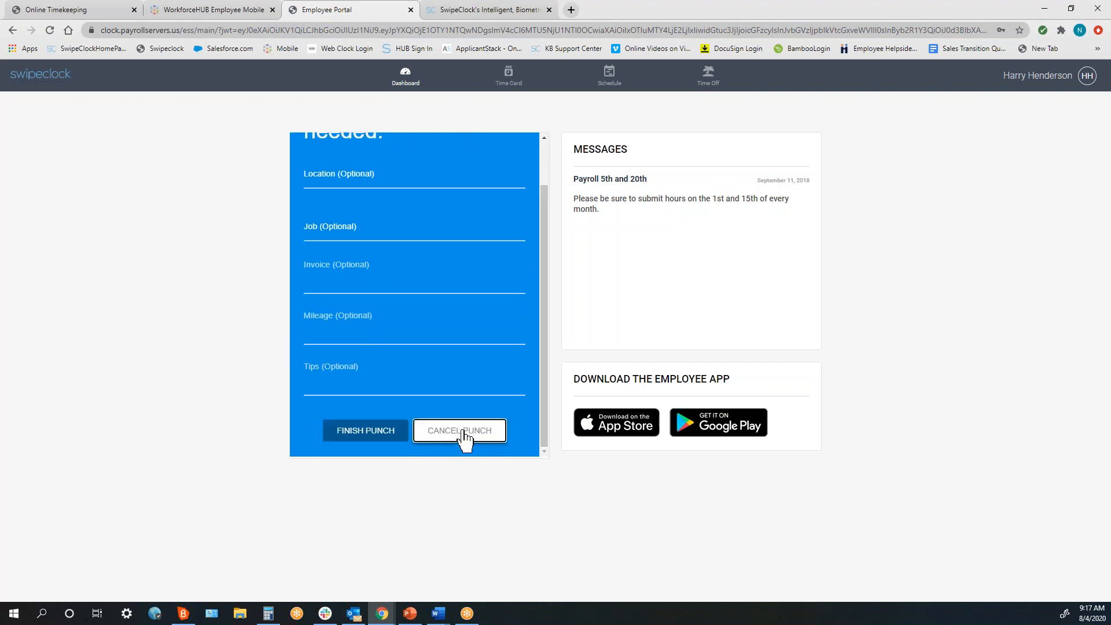
{"action": "left_click", "coordinate": [470, 432]}
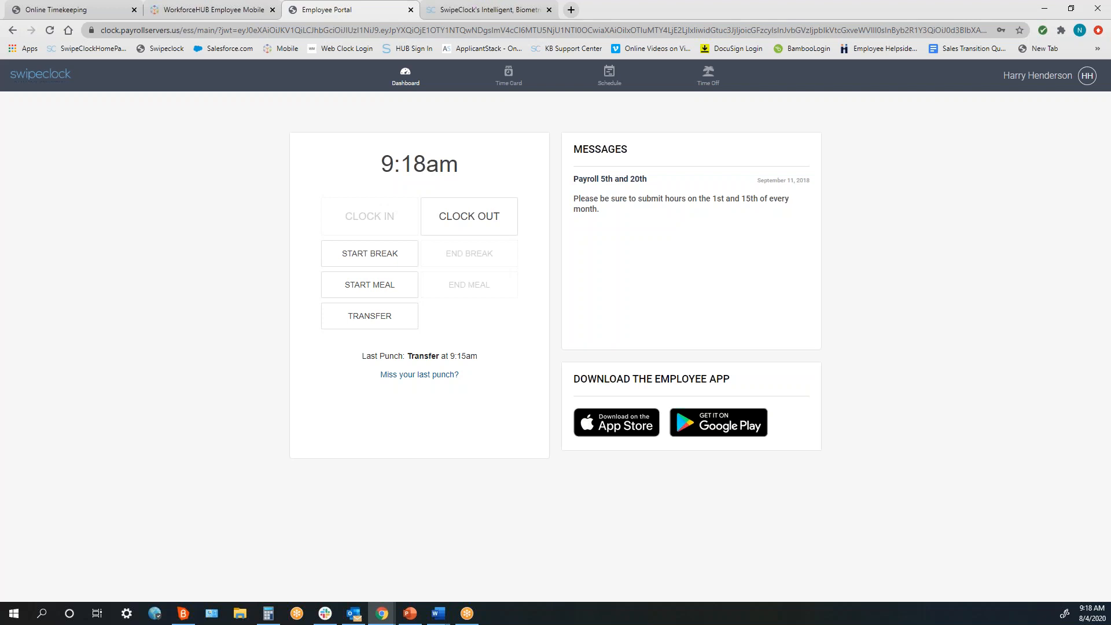
- Compare the mobile employee app's demo login, the portal's punch dashboard and the TimeWorksTouch clock page
{"action": "key", "text": "alt+Tab"}
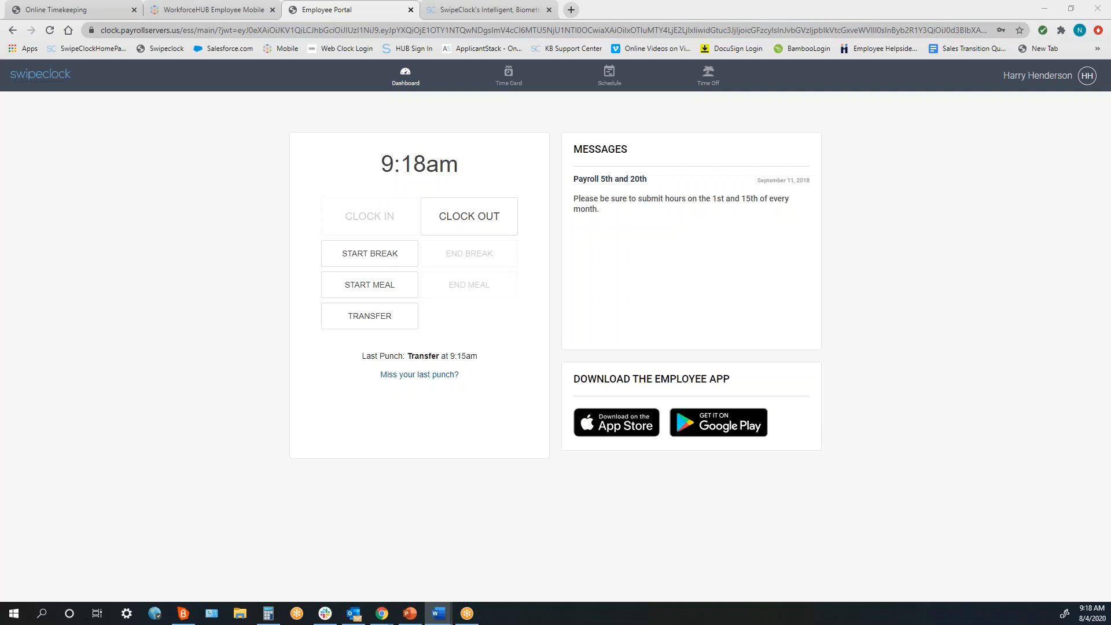
{"action": "left_click", "coordinate": [225, 10]}
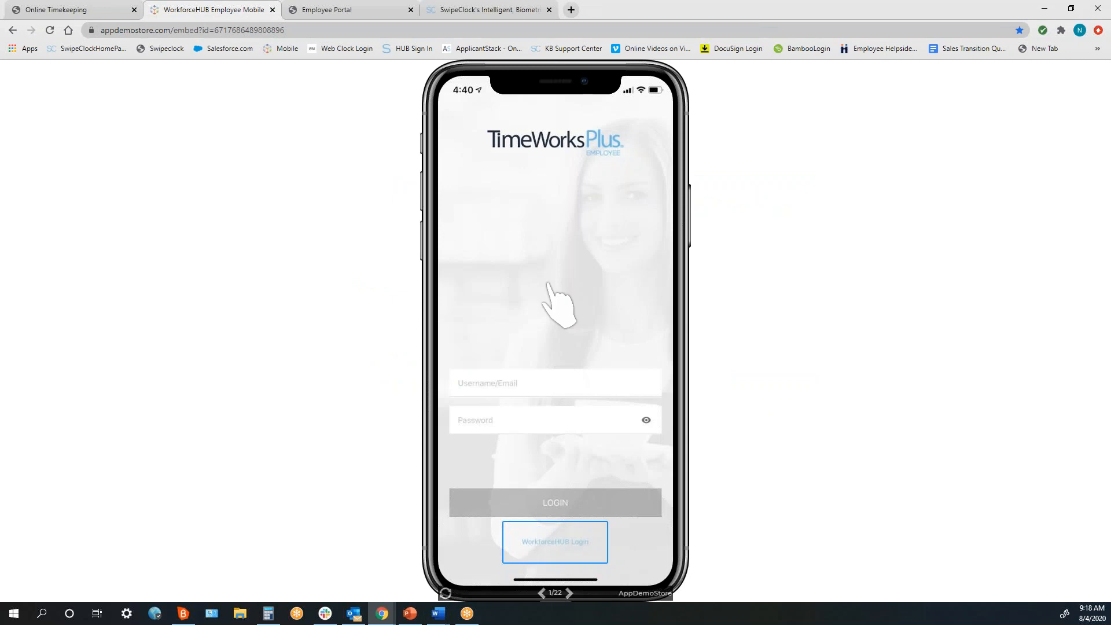
{"action": "left_click", "coordinate": [331, 11]}
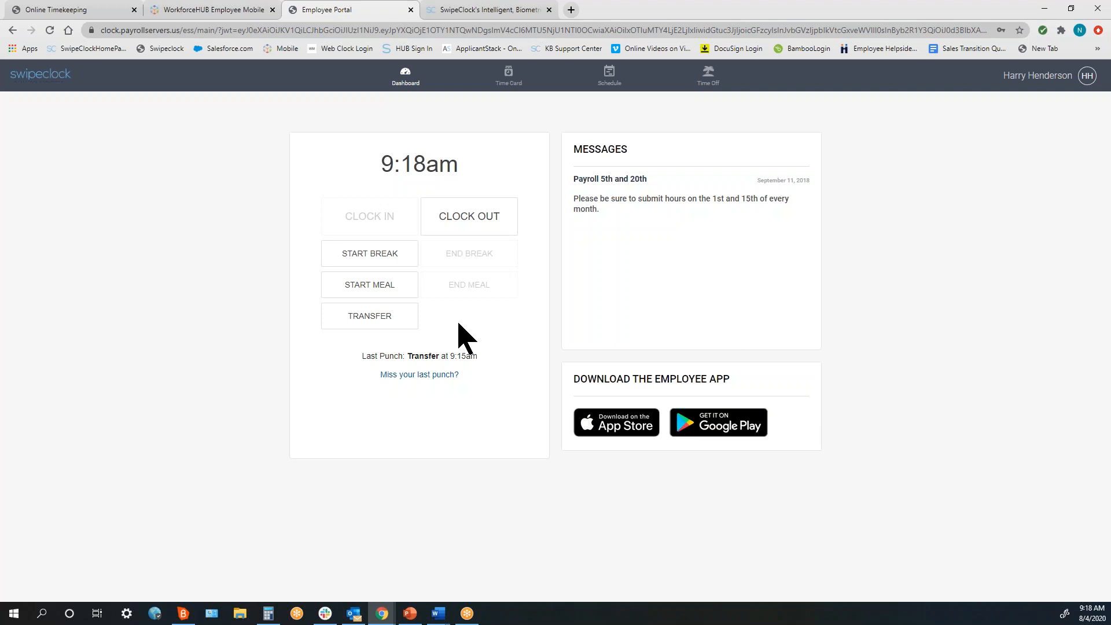
{"action": "left_click", "coordinate": [483, 11]}
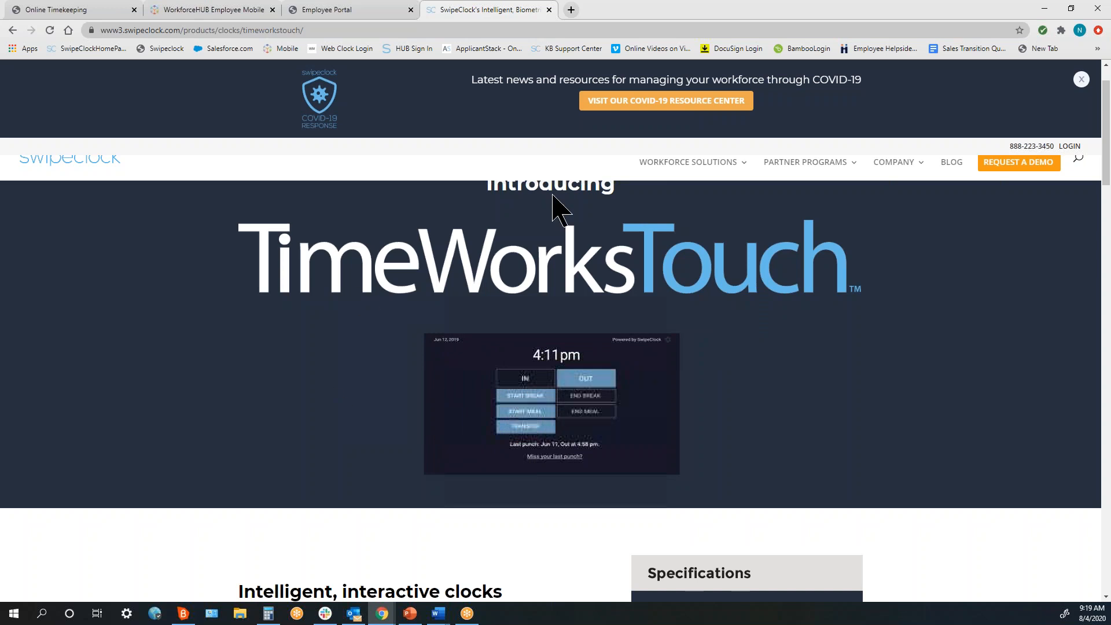
- Open the time card in the Employee Portal and view the Aug 4 note form and transfer punch editor, cancelling both
{"action": "left_click", "coordinate": [344, 12]}
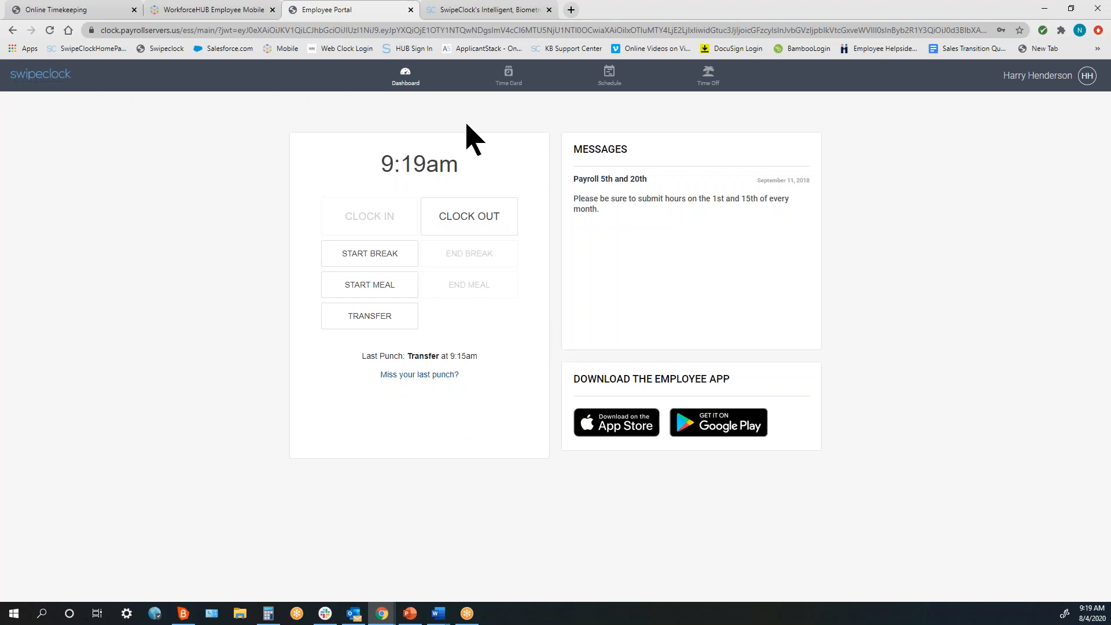
{"action": "left_click", "coordinate": [508, 73]}
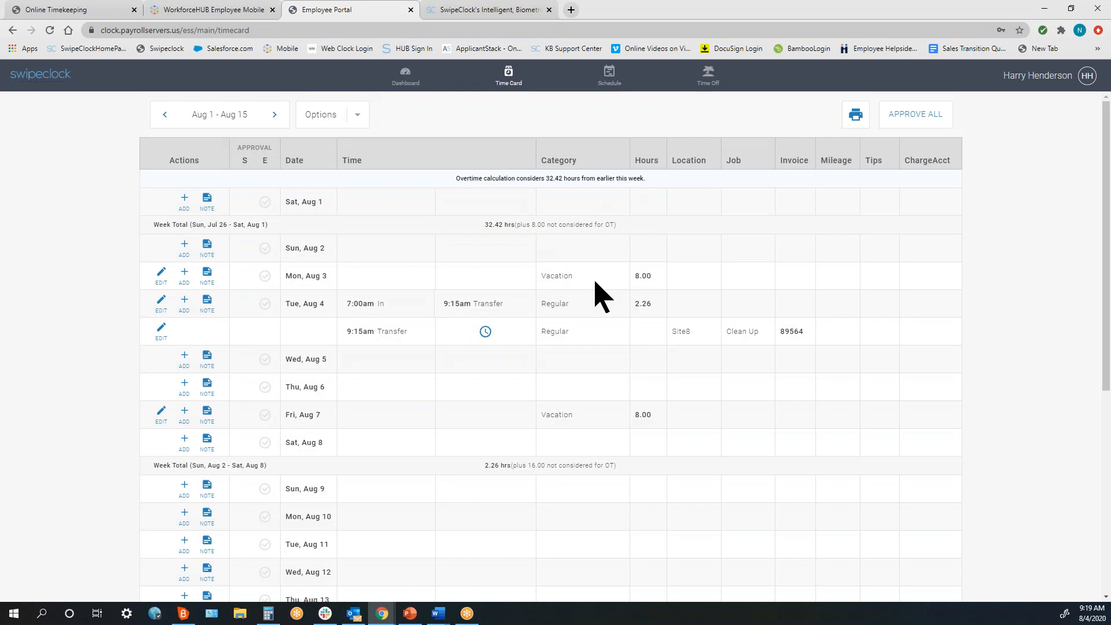
{"action": "left_click", "coordinate": [206, 303]}
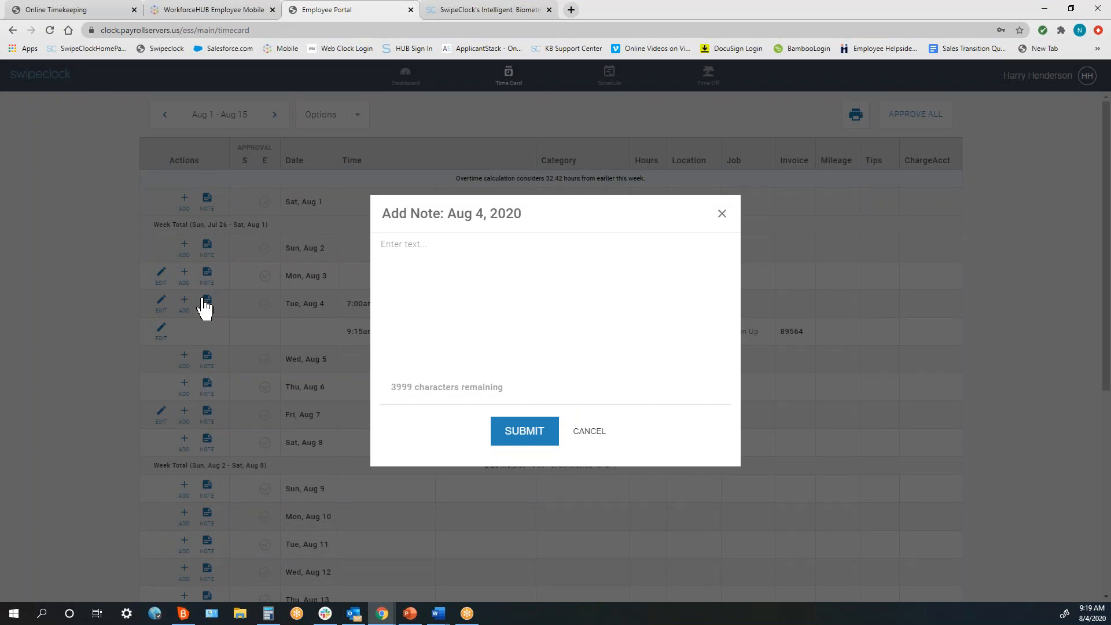
{"action": "left_click", "coordinate": [597, 434]}
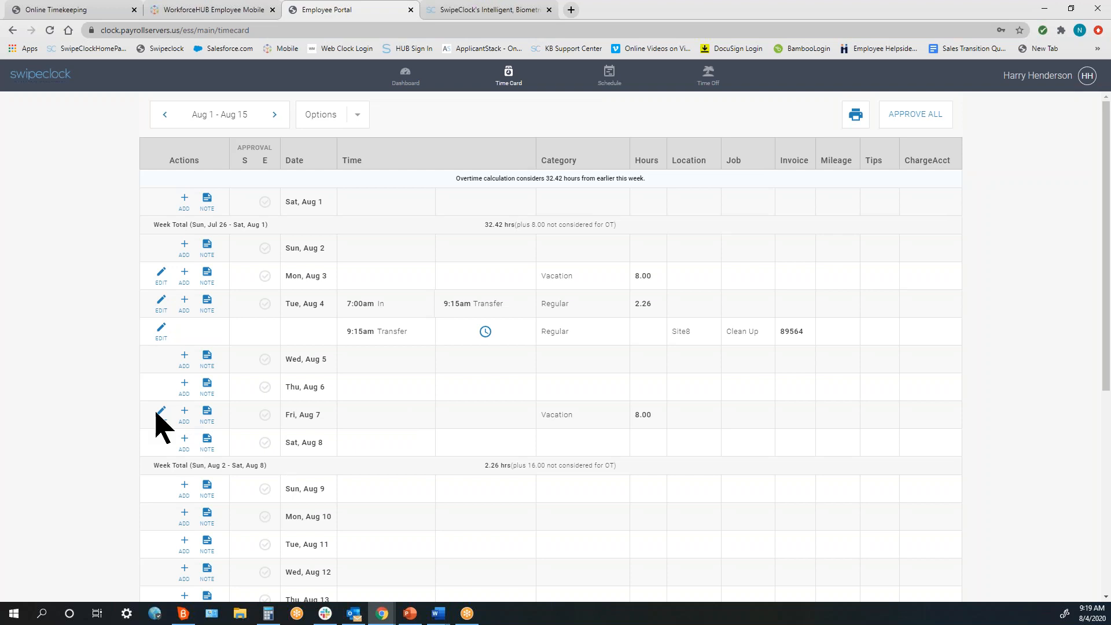
{"action": "left_click", "coordinate": [162, 330]}
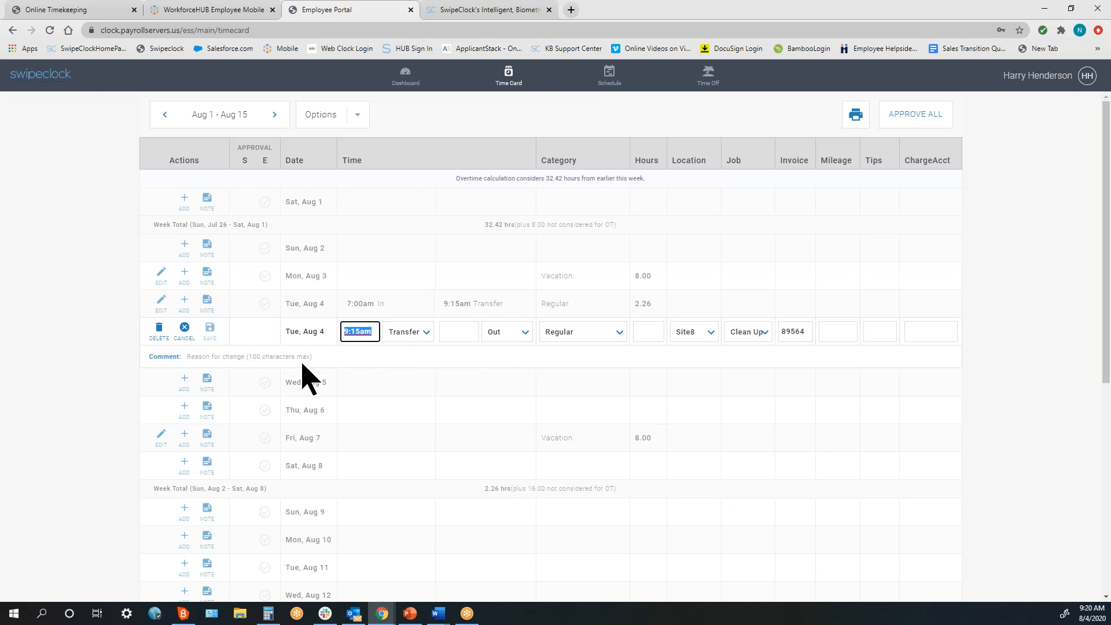
{"action": "left_click", "coordinate": [180, 328]}
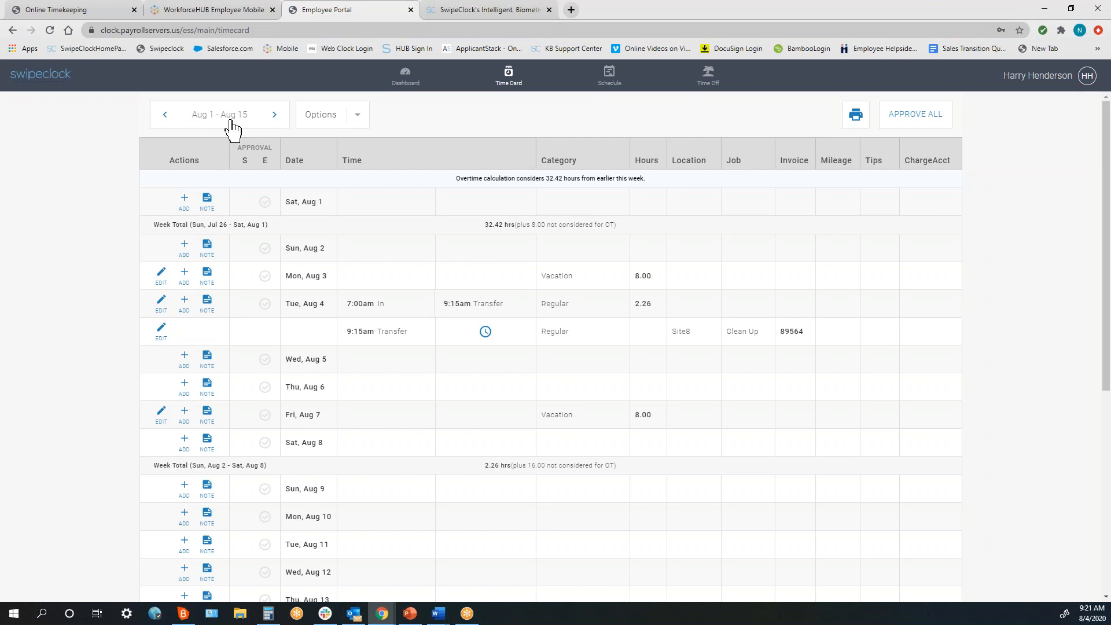
- Examine the weekly overtime note, the pay period totals and the accrual balances on the time card
{"action": "left_click_drag", "start_coordinate": [619, 469], "coordinate": [550, 528]}
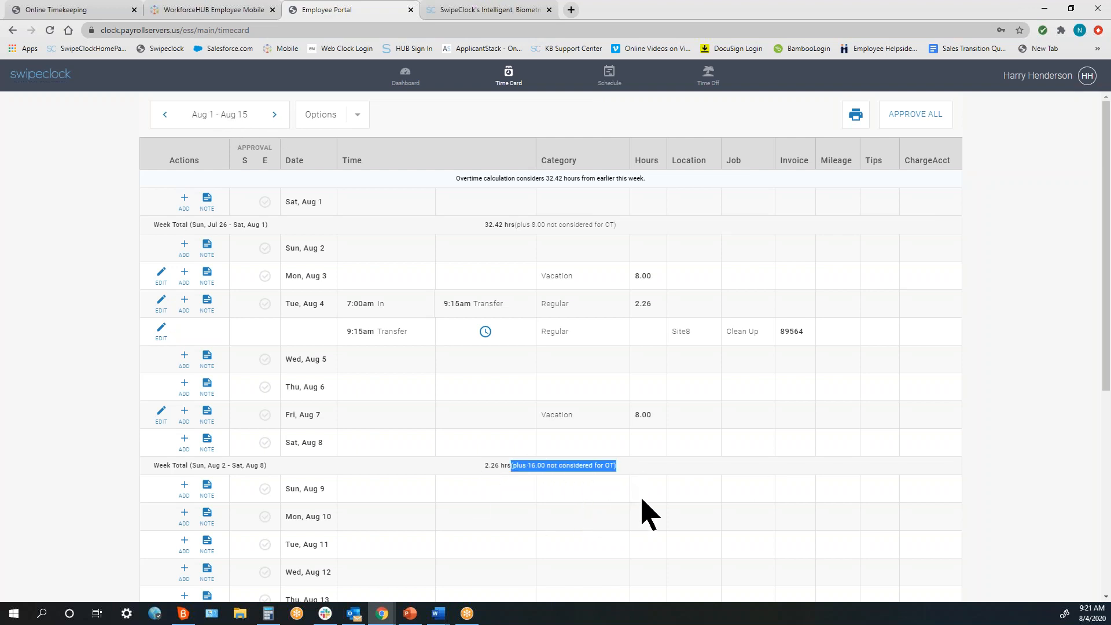
{"action": "scroll", "coordinate": [758, 488], "scroll_direction": "down", "scroll_amount": 6}
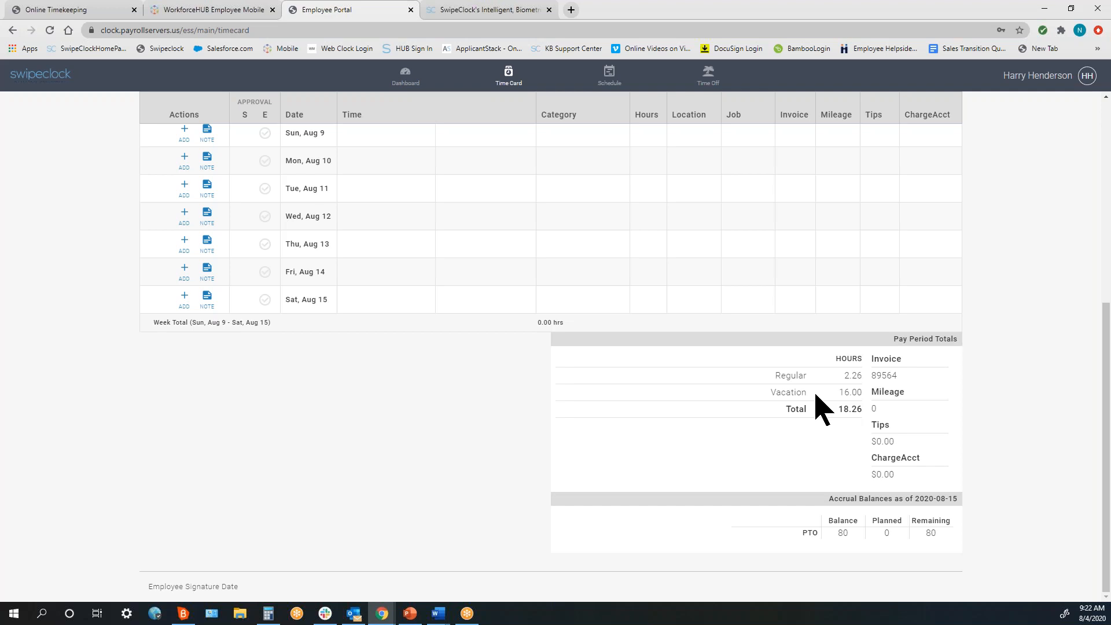
{"action": "left_click_drag", "start_coordinate": [799, 502], "coordinate": [957, 504]}
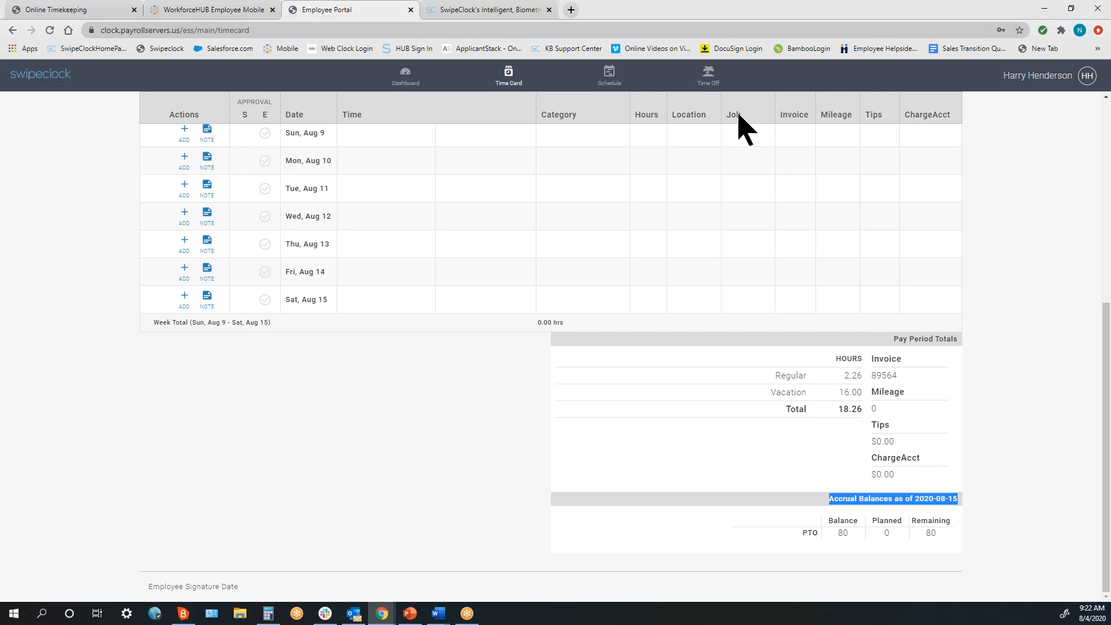
- Start a new time off request dated Aug 28, 2020 in the portal's time off section
{"action": "left_click", "coordinate": [715, 83]}
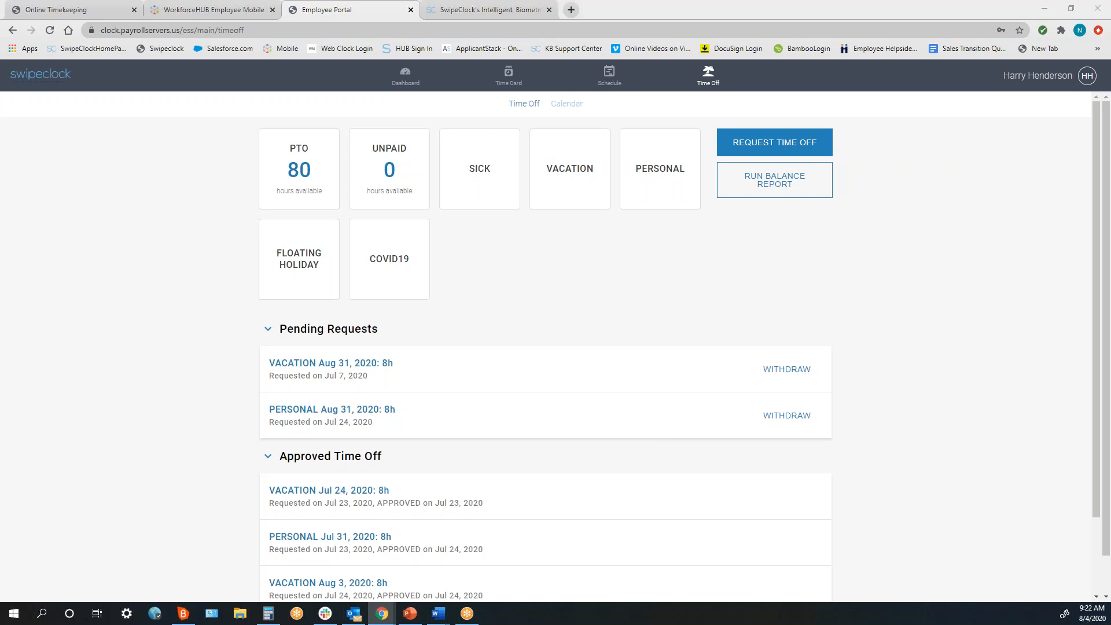
{"action": "key", "text": "alt+Tab"}
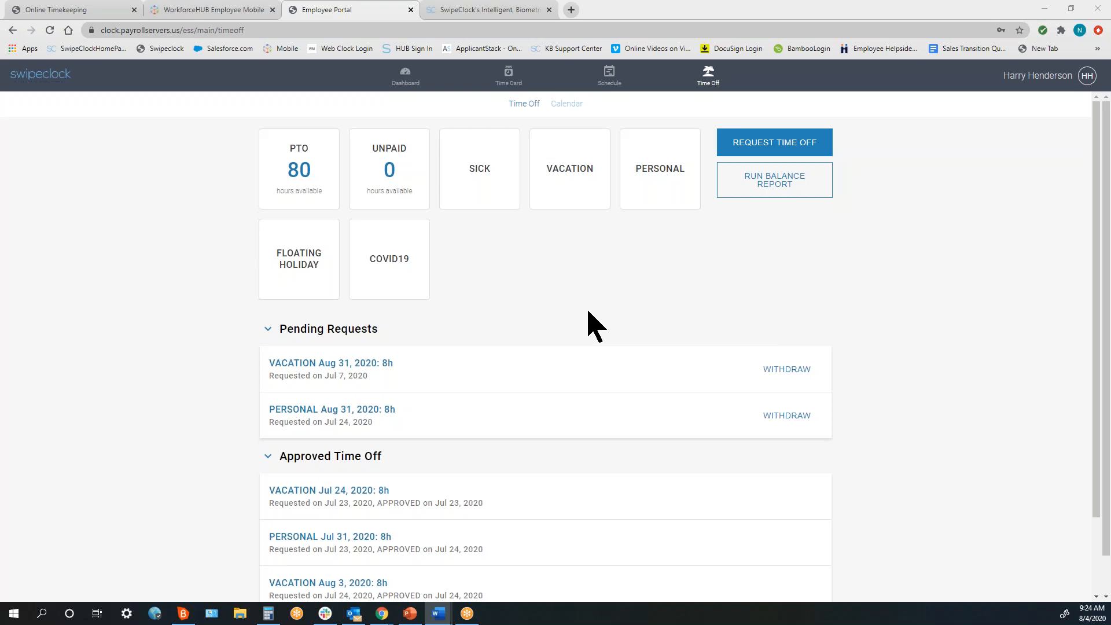
{"action": "left_click", "coordinate": [782, 145]}
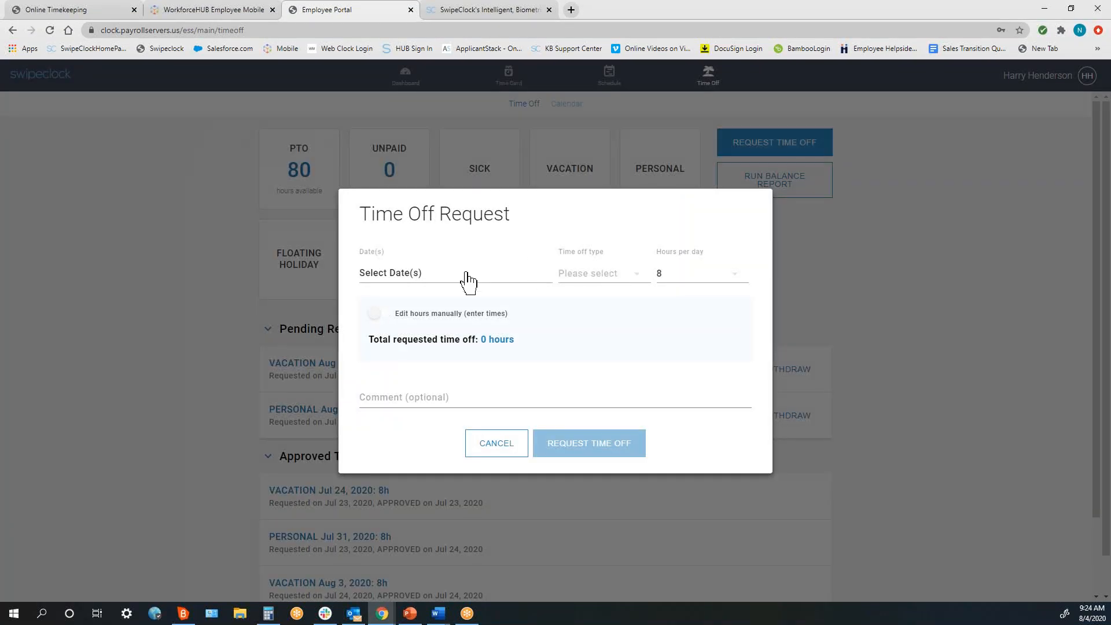
{"action": "left_click", "coordinate": [468, 280]}
{"action": "left_click", "coordinate": [505, 321]}
{"action": "left_click", "coordinate": [549, 399]}
- Set the time off request to the Personal type with 8 hours per day, view the comment suggestions and dismiss the request without submitting
{"action": "left_click", "coordinate": [605, 280]}
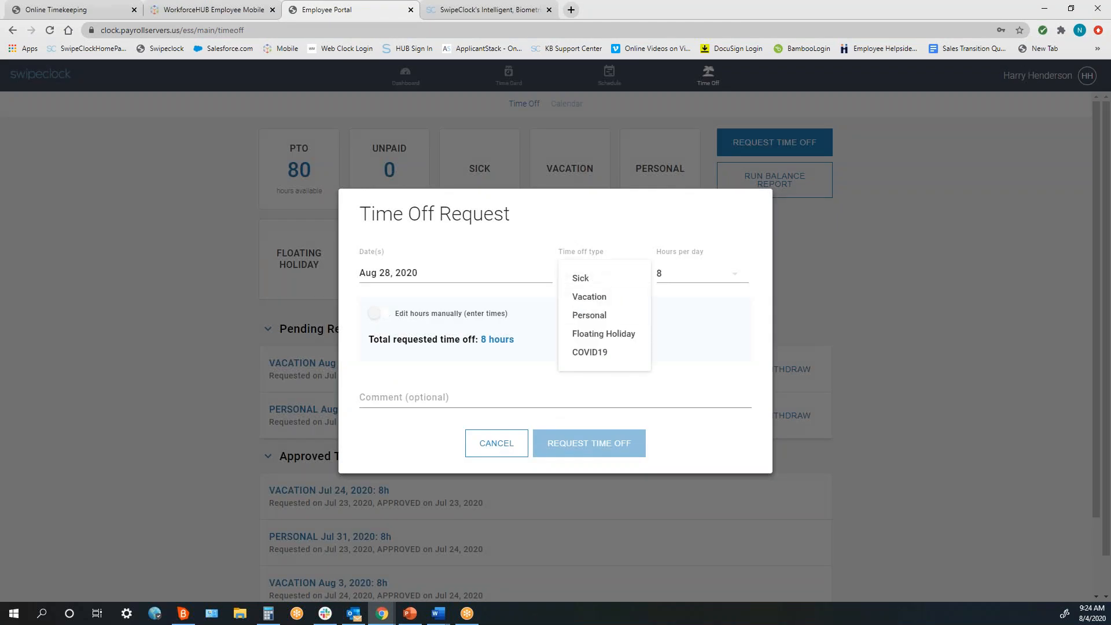
{"action": "left_click", "coordinate": [602, 318]}
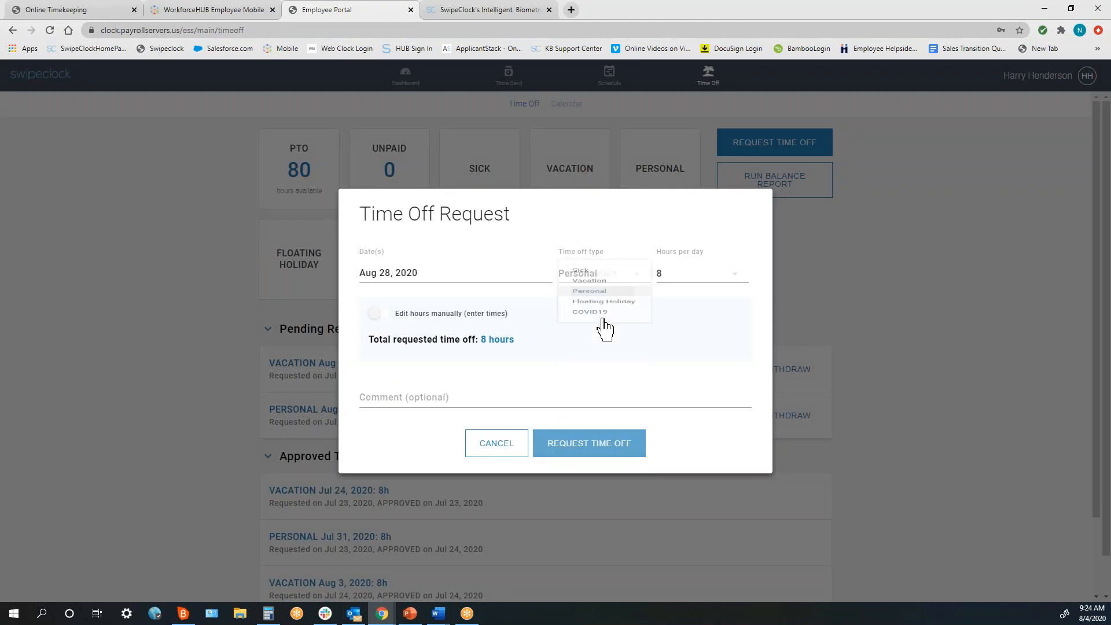
{"action": "left_click", "coordinate": [733, 280]}
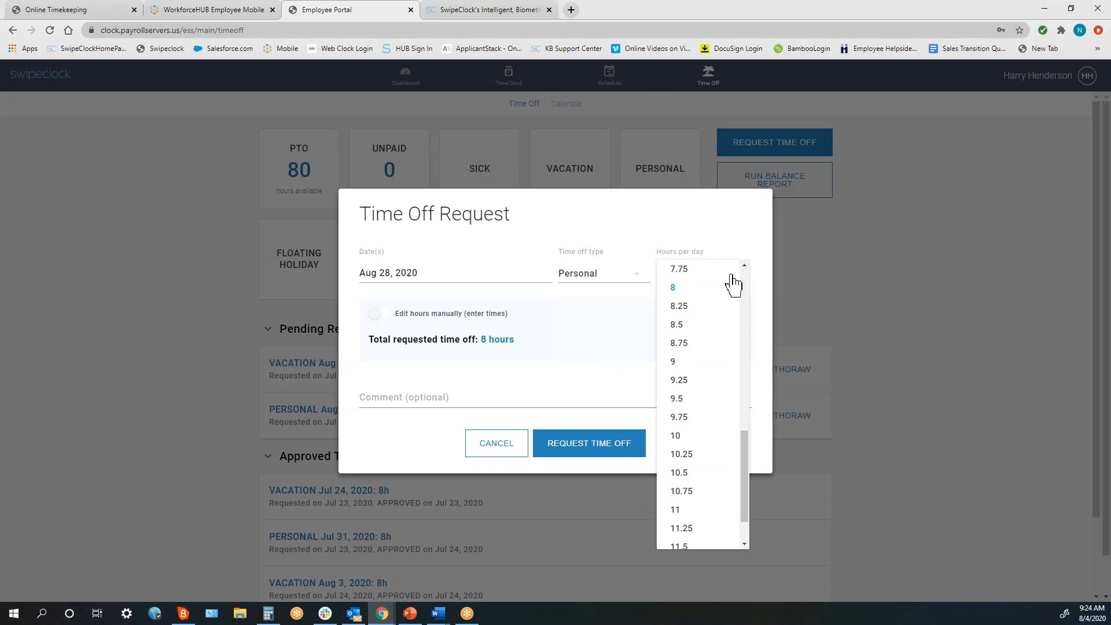
{"action": "left_click", "coordinate": [737, 285]}
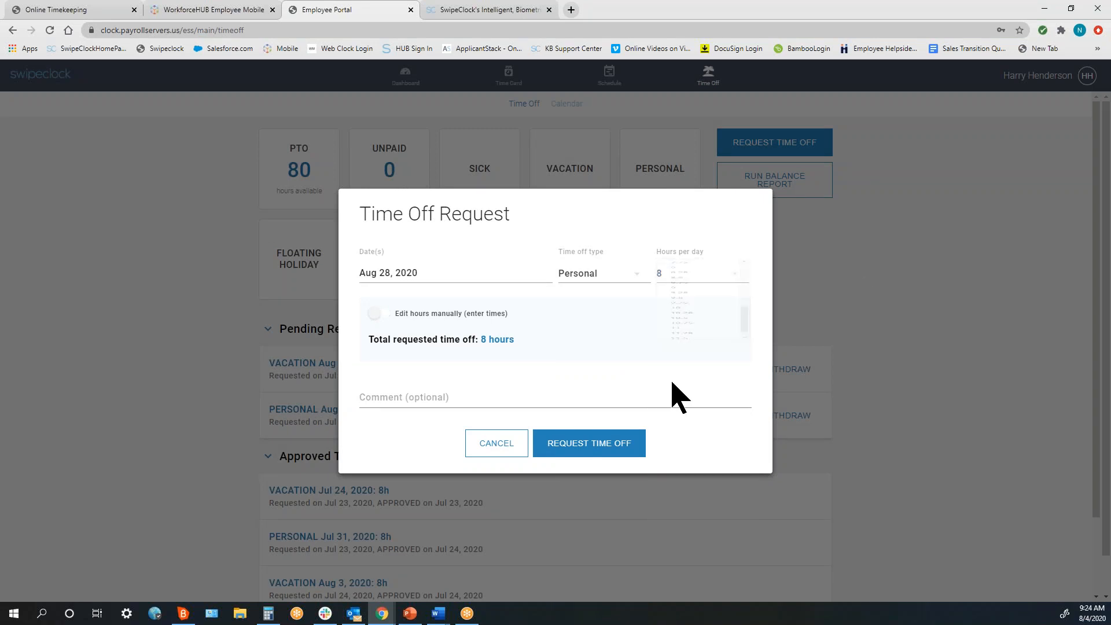
{"action": "left_click", "coordinate": [467, 398]}
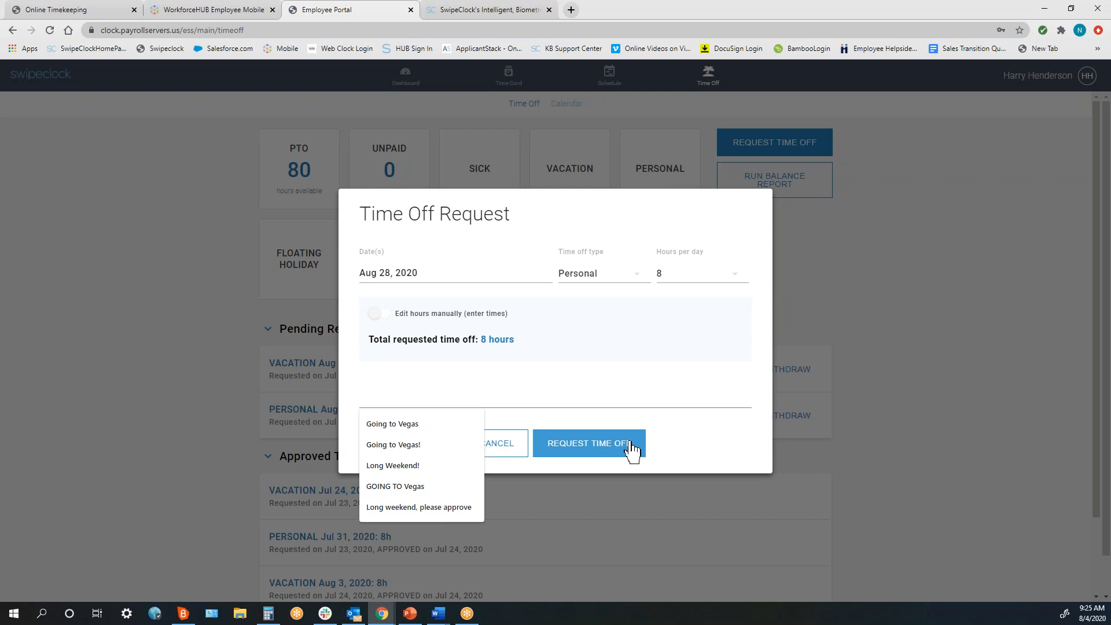
{"action": "left_click", "coordinate": [900, 377]}
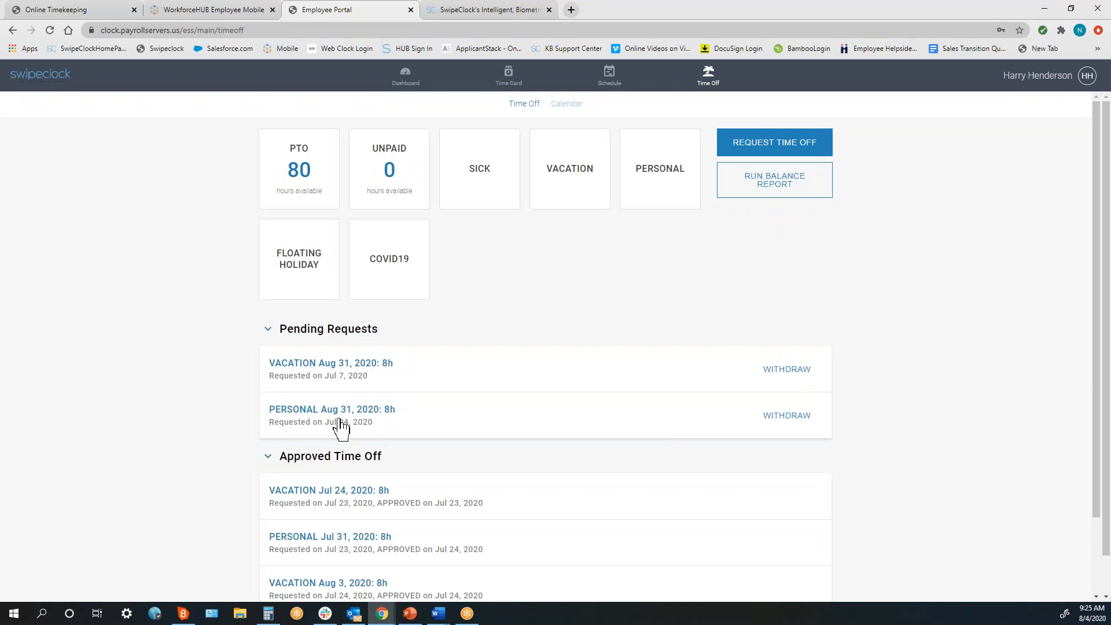
- Review the pending and approved time off requests, and the Aug 7 vacation entry on the time card
{"action": "scroll", "coordinate": [404, 422], "scroll_direction": "down", "scroll_amount": 2}
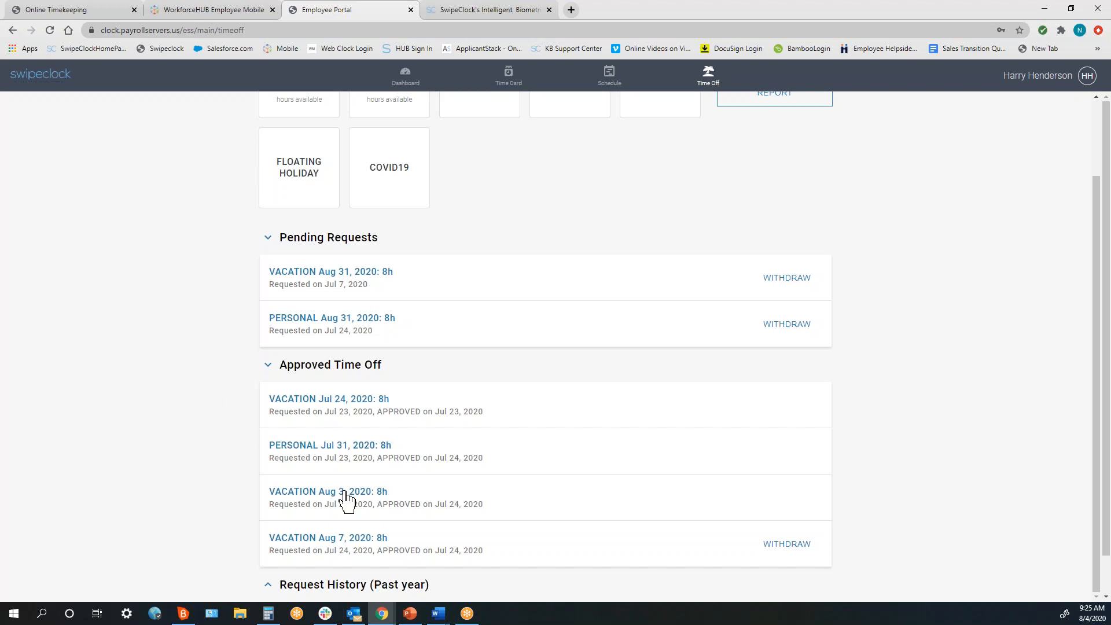
{"action": "left_click", "coordinate": [508, 75]}
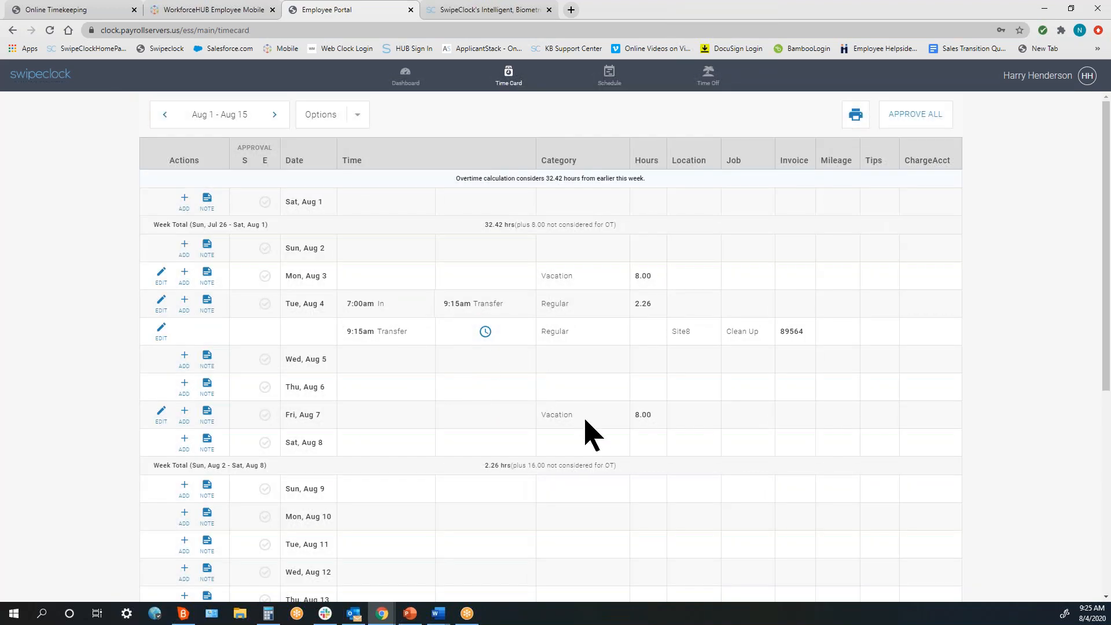
{"action": "double_click", "coordinate": [549, 415]}
{"action": "double_click", "coordinate": [642, 414]}
{"action": "left_click", "coordinate": [232, 147]}
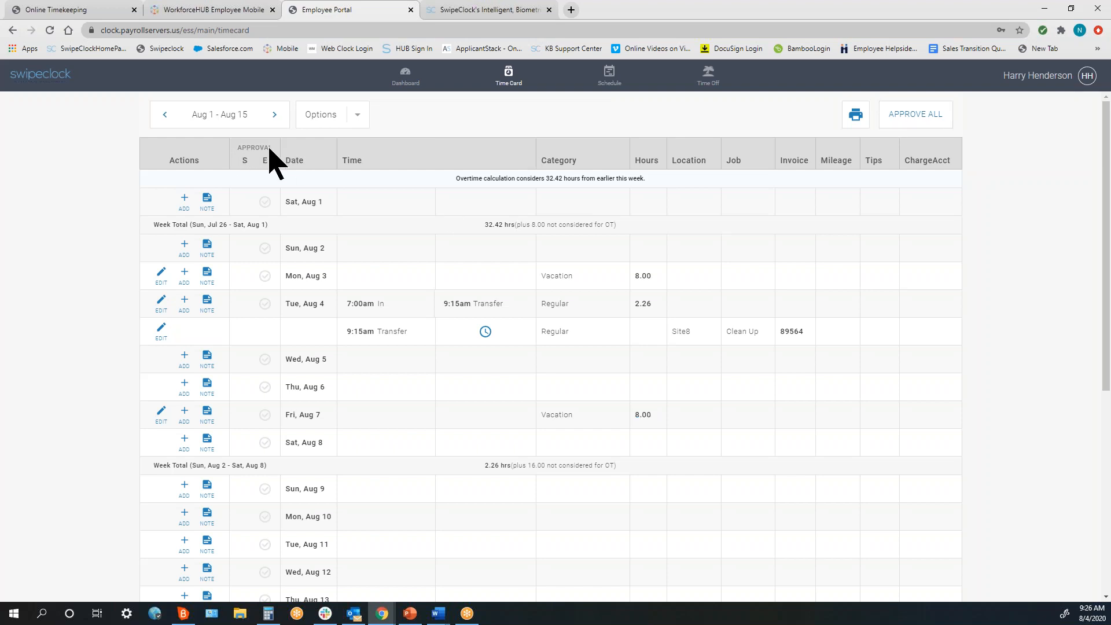
- Approve all entries on the Jul 16 - Jul 31 time card and review its pay period totals
{"action": "left_click", "coordinate": [166, 114]}
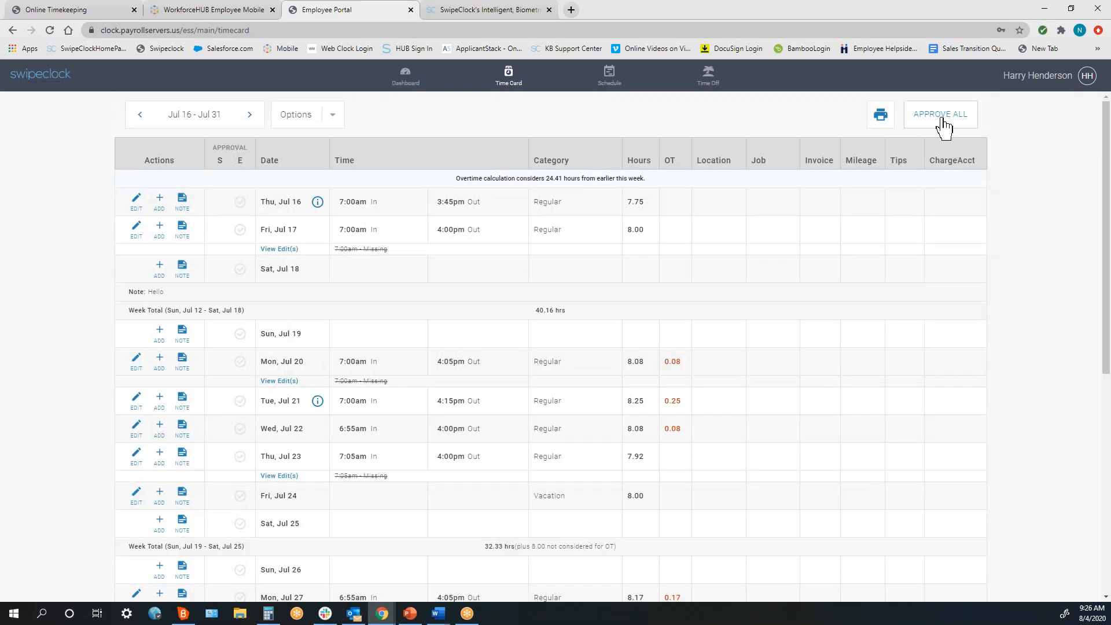
{"action": "left_click", "coordinate": [944, 122]}
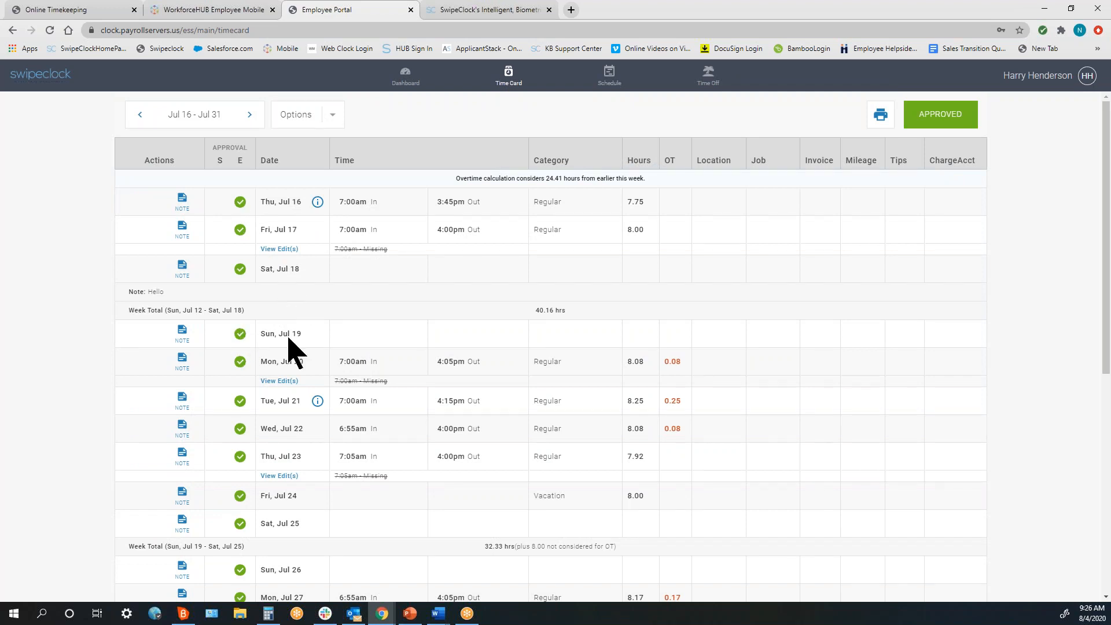
{"action": "scroll", "coordinate": [414, 392], "scroll_direction": "down", "scroll_amount": 7}
{"action": "left_click_drag", "start_coordinate": [855, 443], "coordinate": [932, 443]}
{"action": "left_click", "coordinate": [932, 440]}
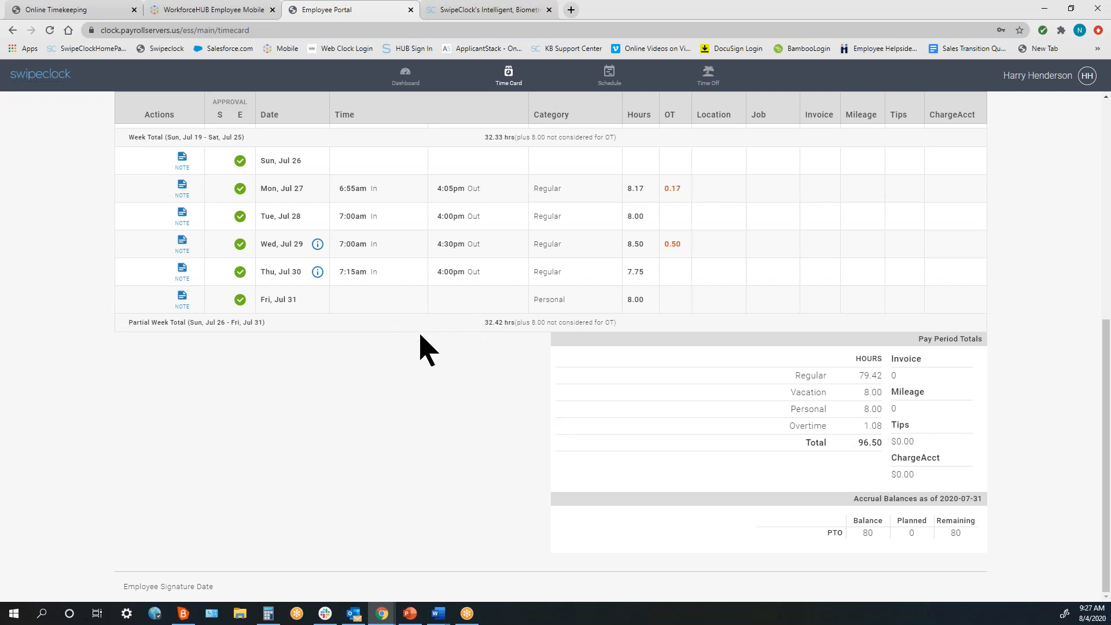
- Switch to the mobile employee app demo and view its time clock, timecard, time off and schedule screens
{"action": "left_click", "coordinate": [230, 13]}
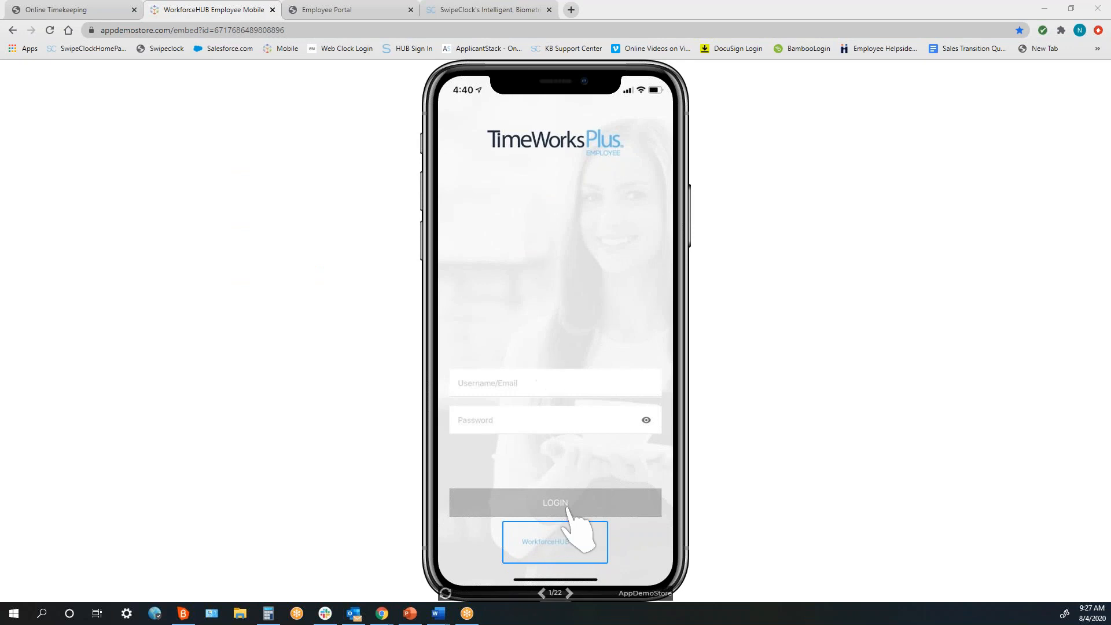
{"action": "left_click", "coordinate": [569, 593]}
{"action": "left_click", "coordinate": [569, 592]}
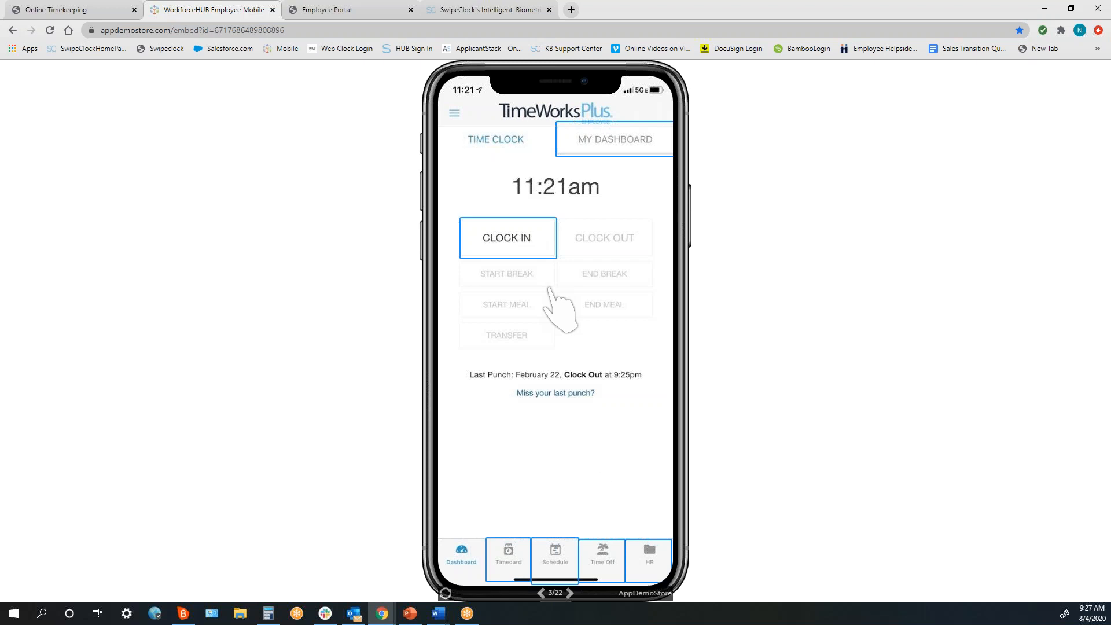
{"action": "left_click", "coordinate": [509, 554]}
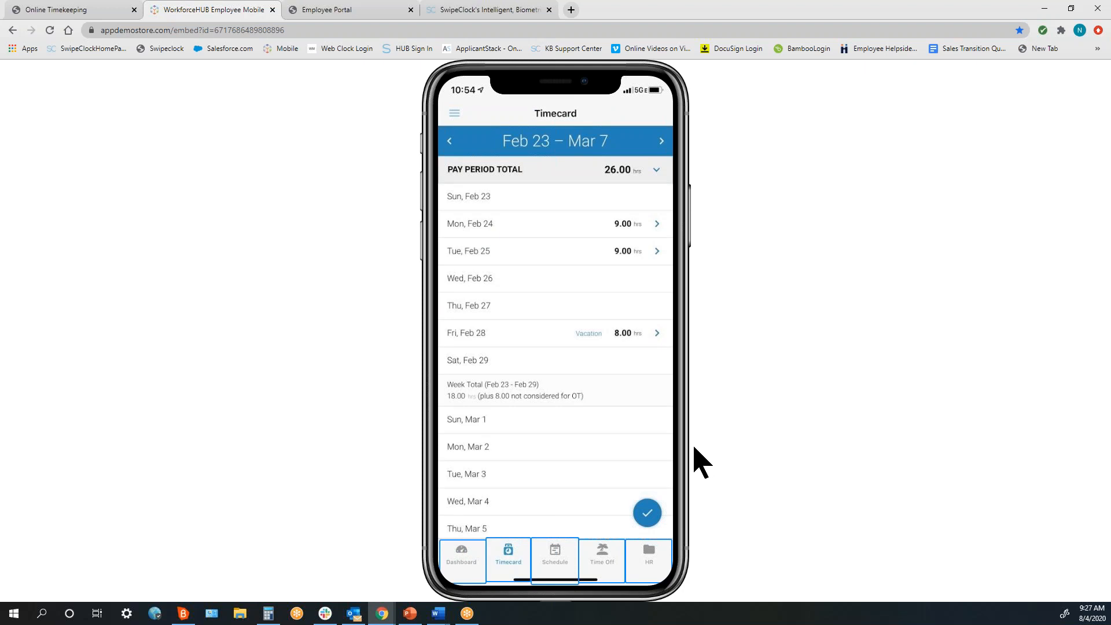
{"action": "left_click", "coordinate": [603, 557]}
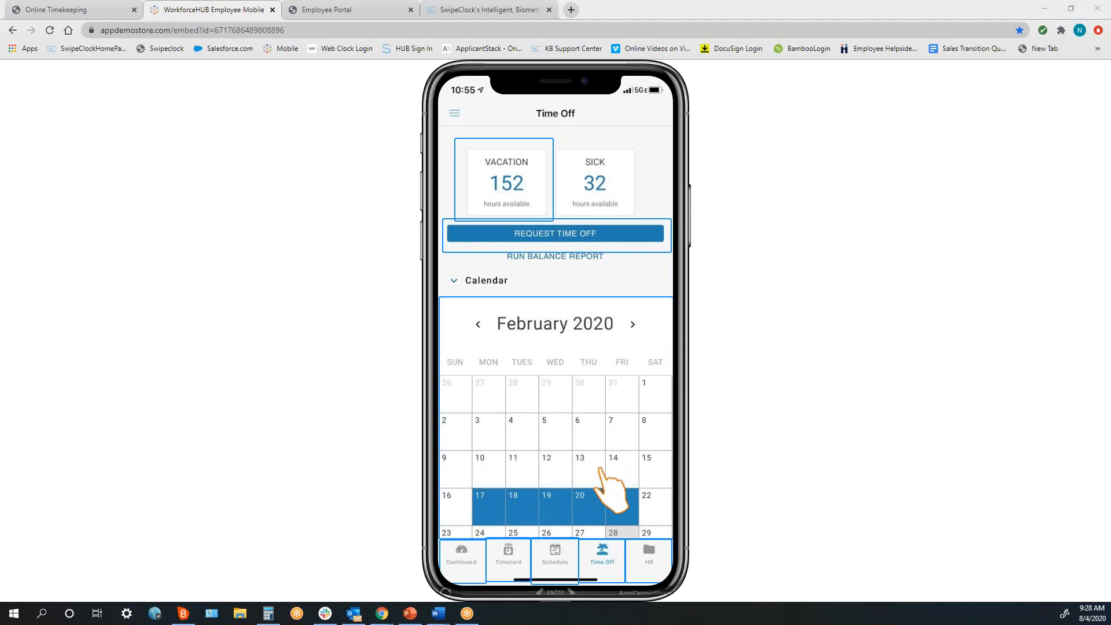
{"action": "left_click", "coordinate": [556, 552]}
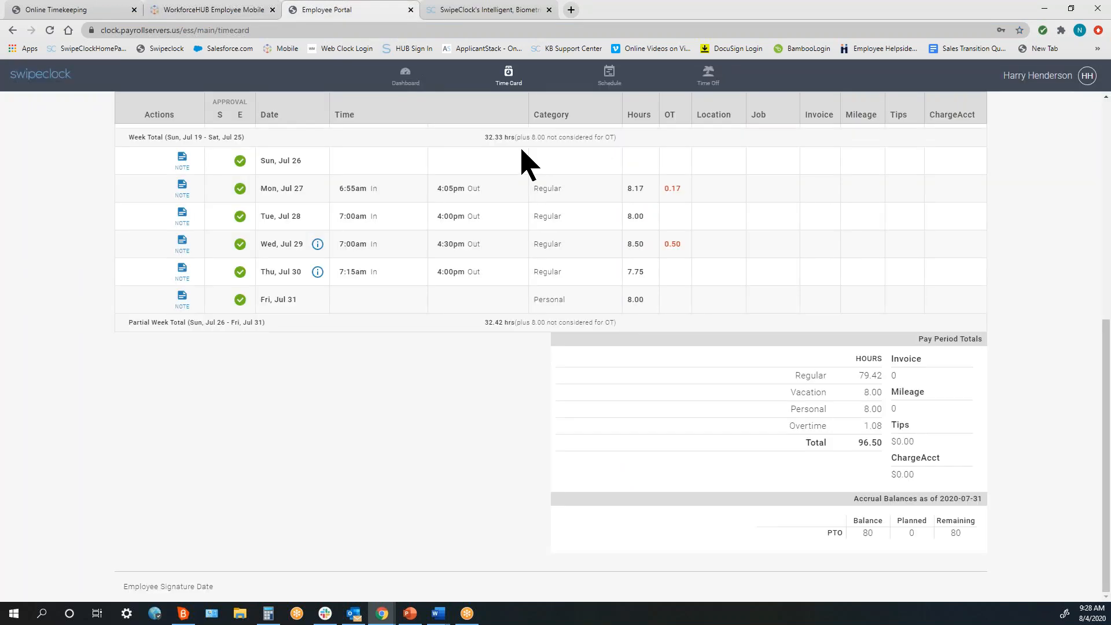
- View the Aug 4 - Aug 18 schedule in the Employee Portal and the shift details for Tue, Aug 4, without dropping the shift
{"action": "left_click", "coordinate": [608, 81]}
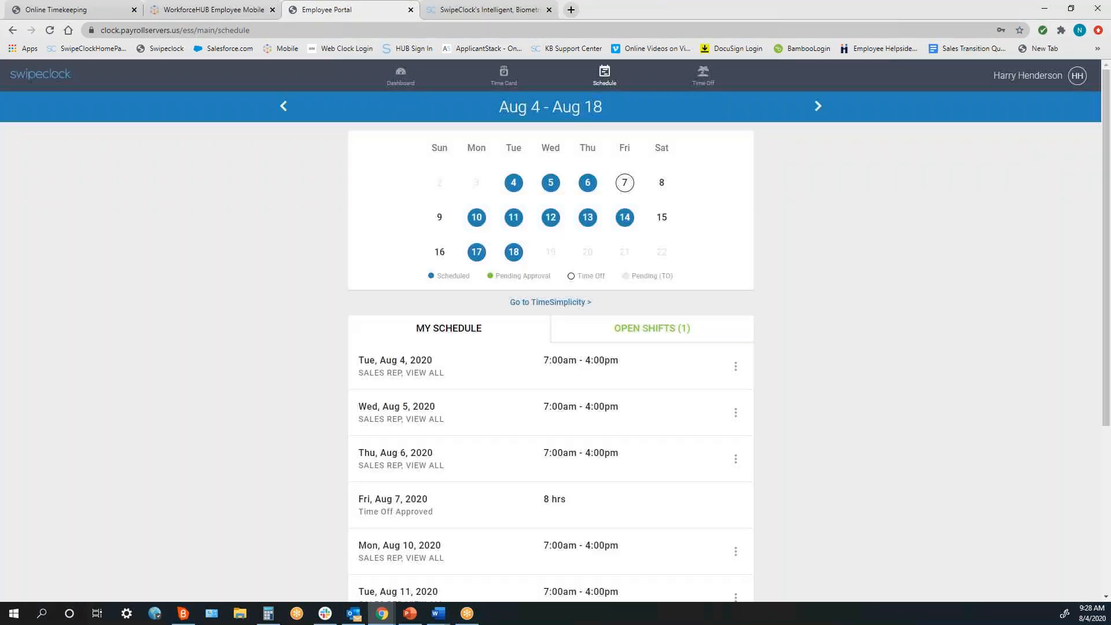
{"action": "scroll", "coordinate": [805, 411], "scroll_direction": "down", "scroll_amount": 1}
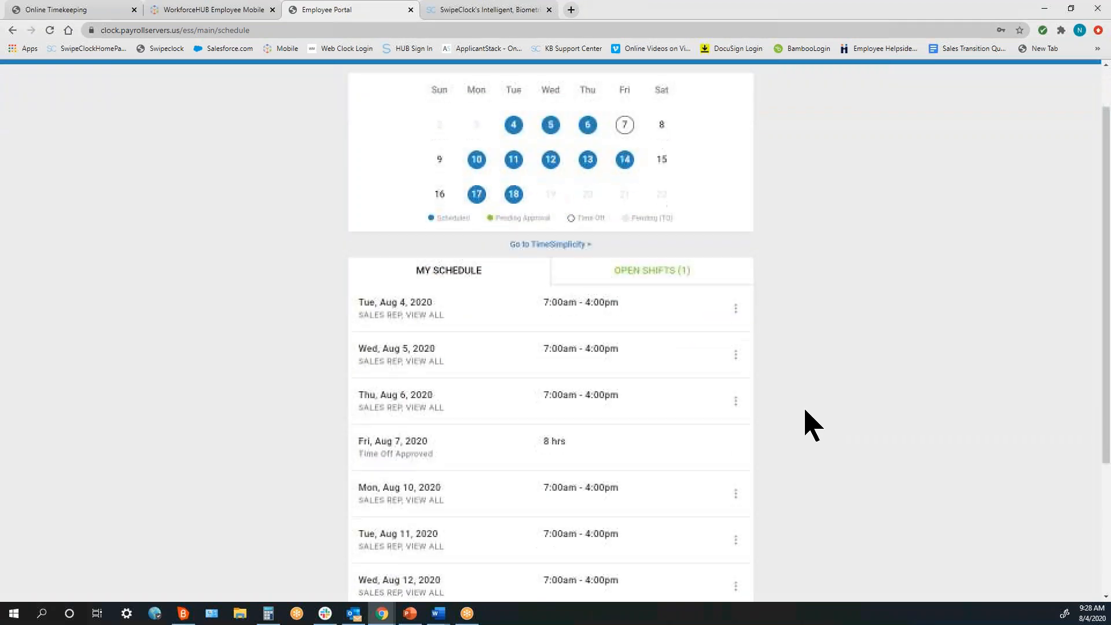
{"action": "left_click", "coordinate": [736, 309]}
{"action": "left_click", "coordinate": [752, 334]}
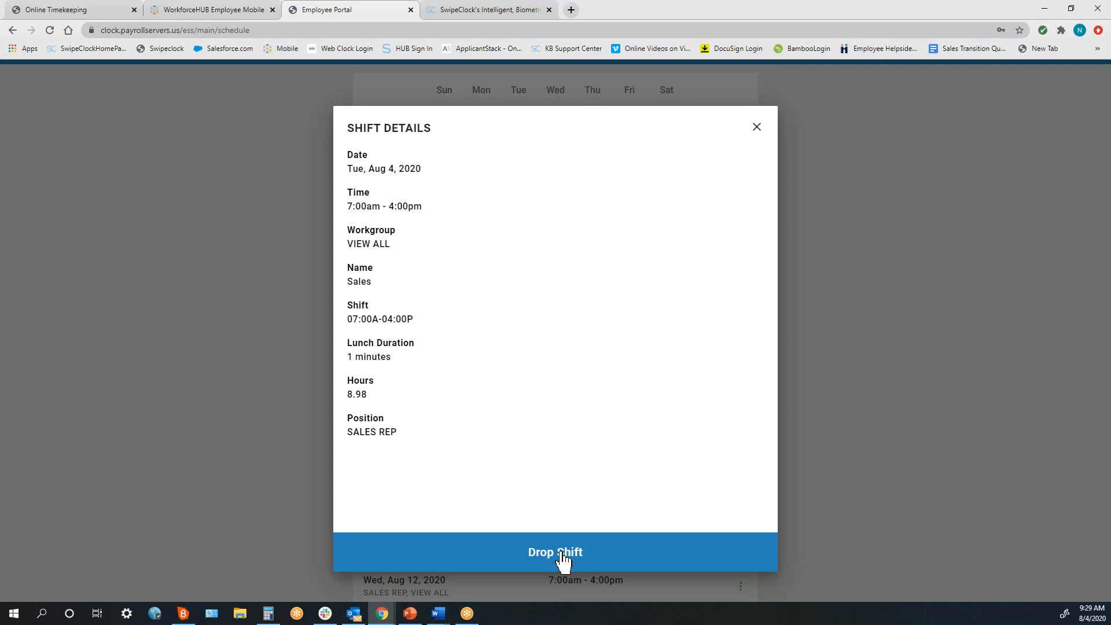
{"action": "left_click", "coordinate": [757, 128]}
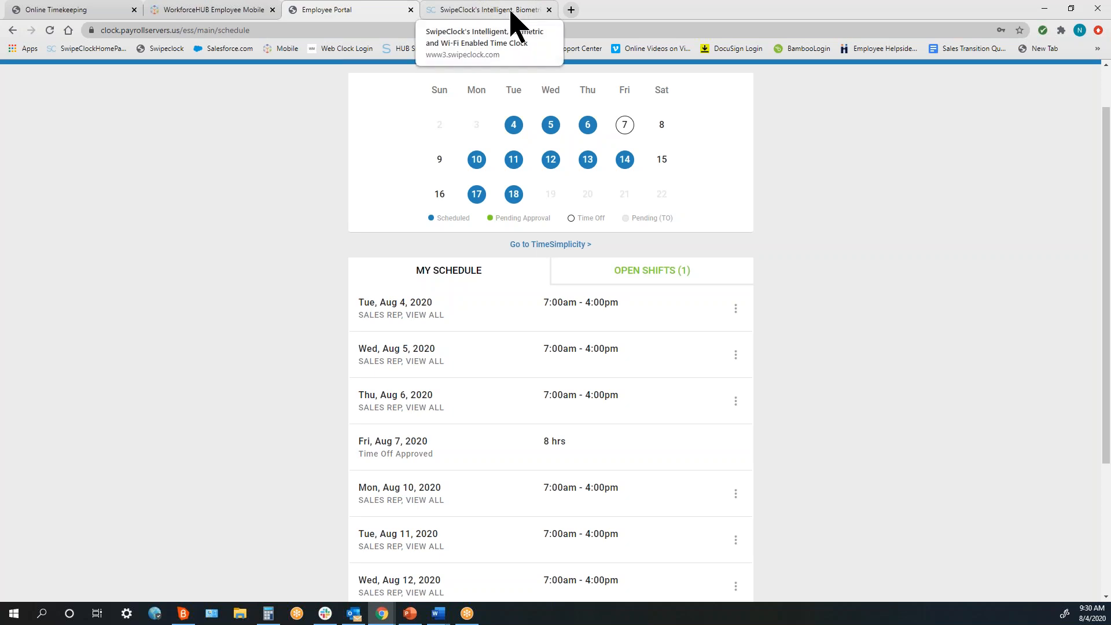
{"action": "scroll", "coordinate": [732, 181], "scroll_direction": "up", "scroll_amount": 2}
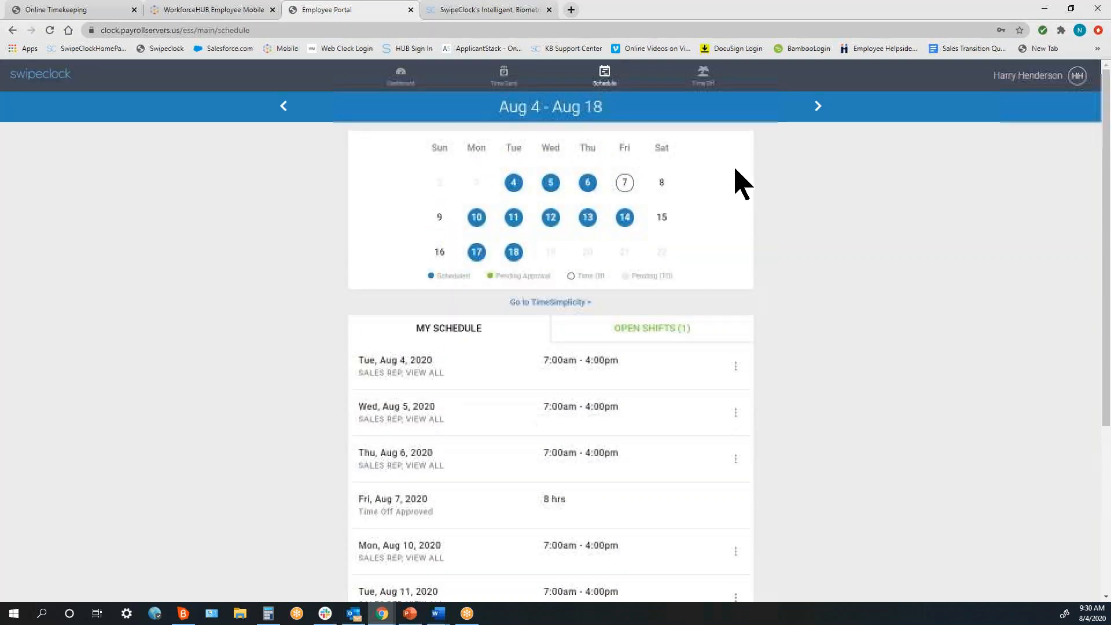
- View the TimeWorksTouch page, then the TimeSimplicity schedule and its employee notification settings, closing TimeSimplicity at the end
{"action": "left_click", "coordinate": [514, 12]}
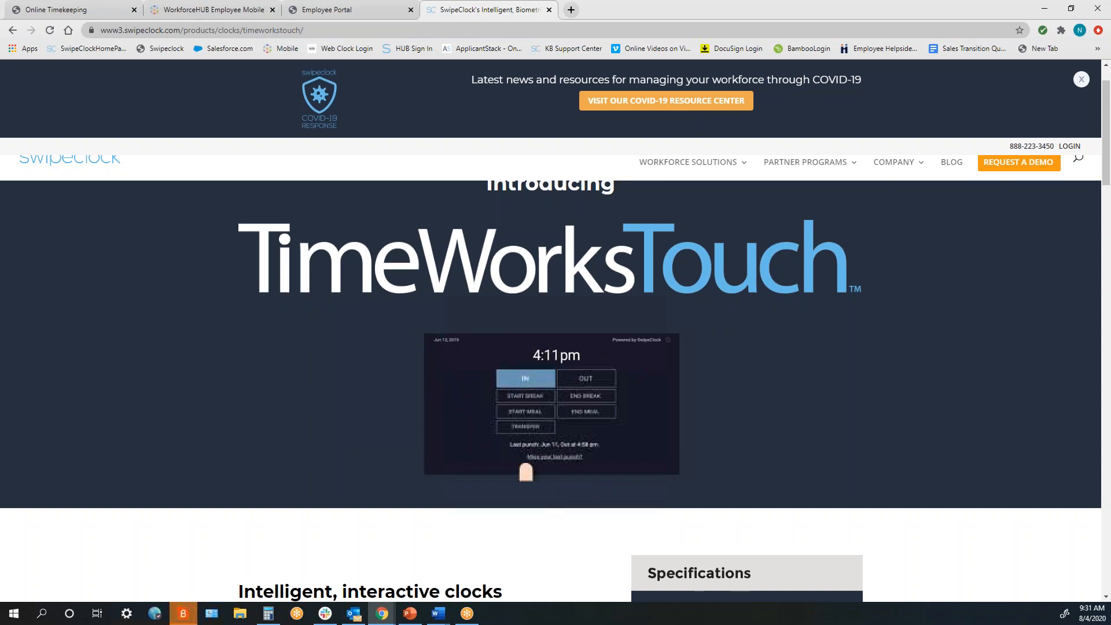
{"action": "left_click", "coordinate": [354, 17]}
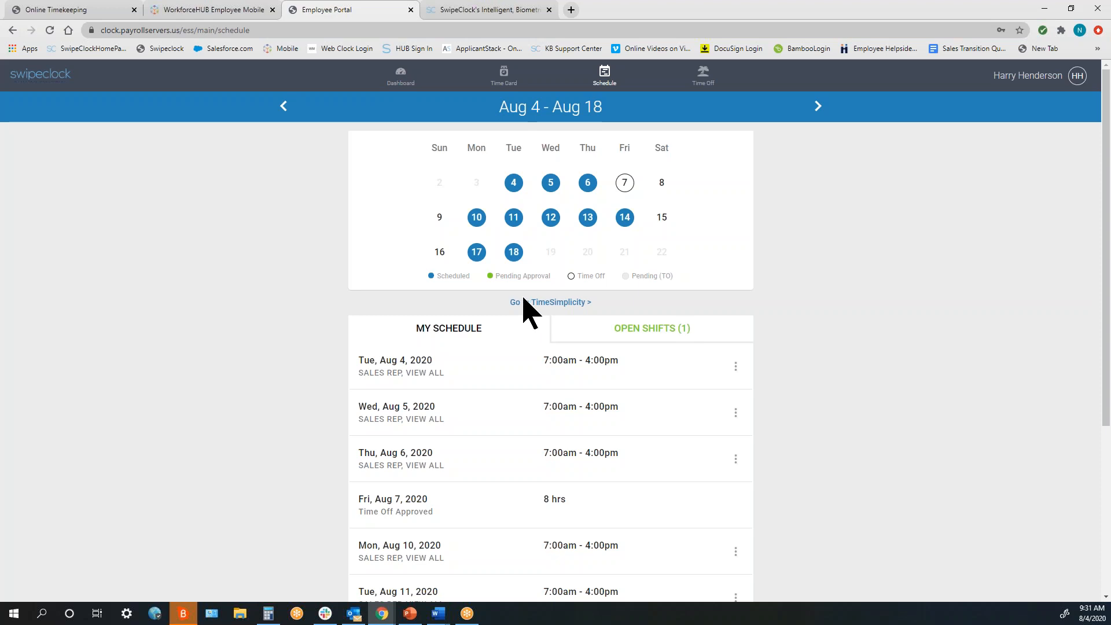
{"action": "left_click", "coordinate": [547, 302]}
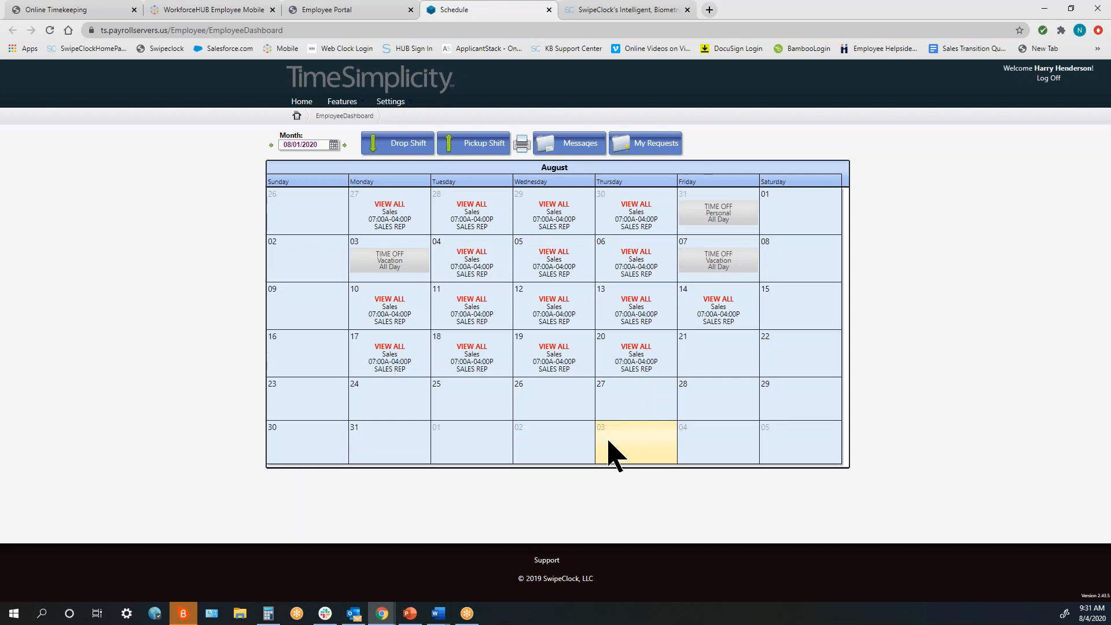
{"action": "mouse_move", "coordinate": [390, 103]}
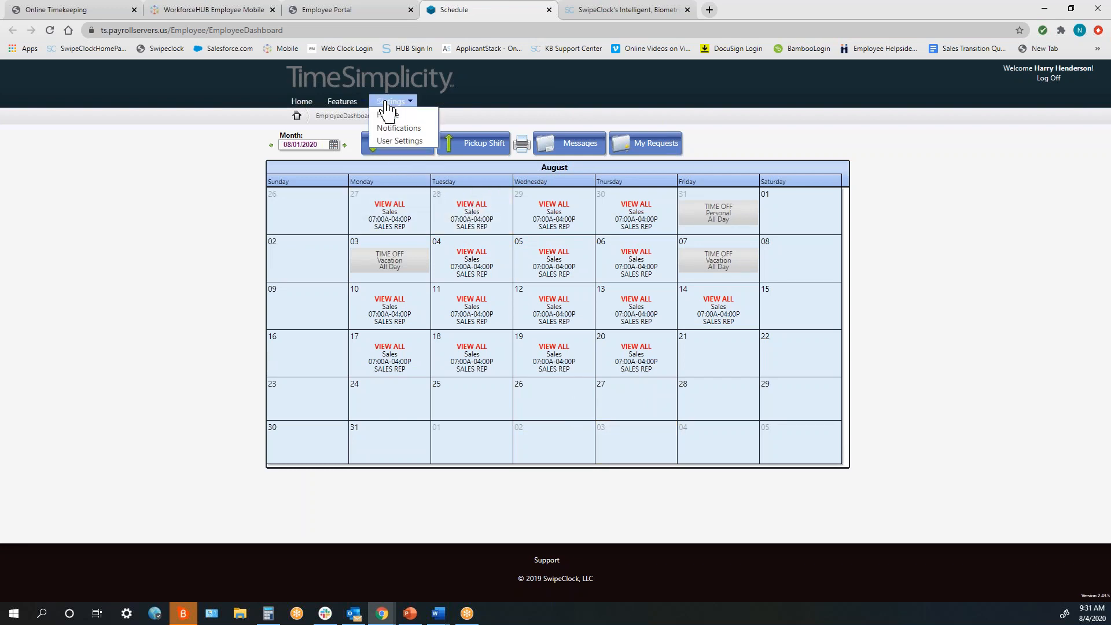
{"action": "left_click", "coordinate": [397, 128]}
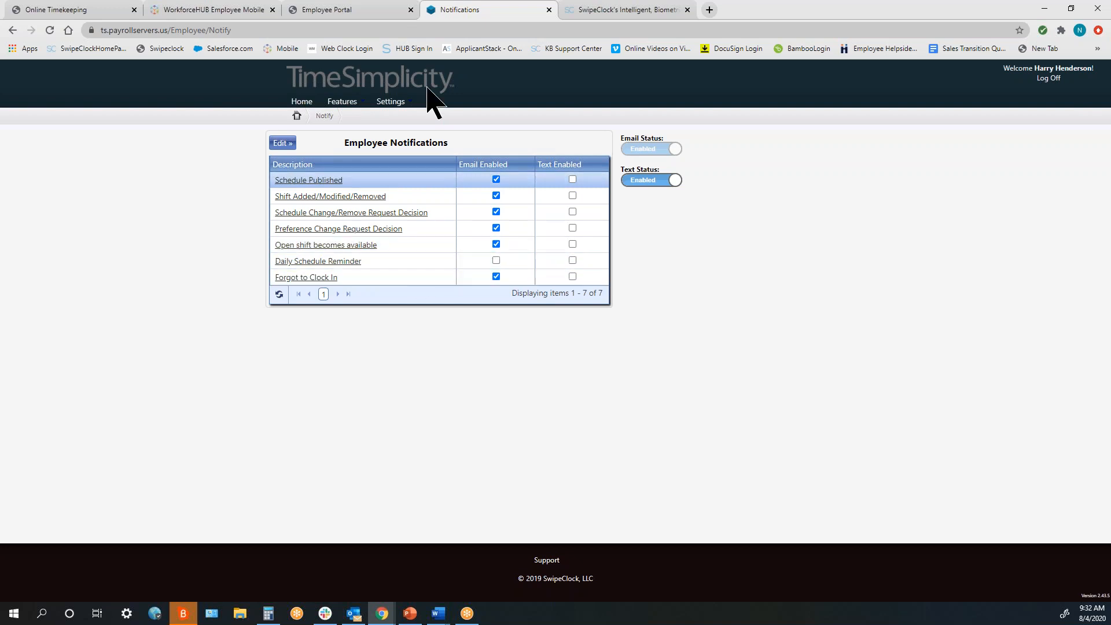
{"action": "left_click", "coordinate": [548, 10]}
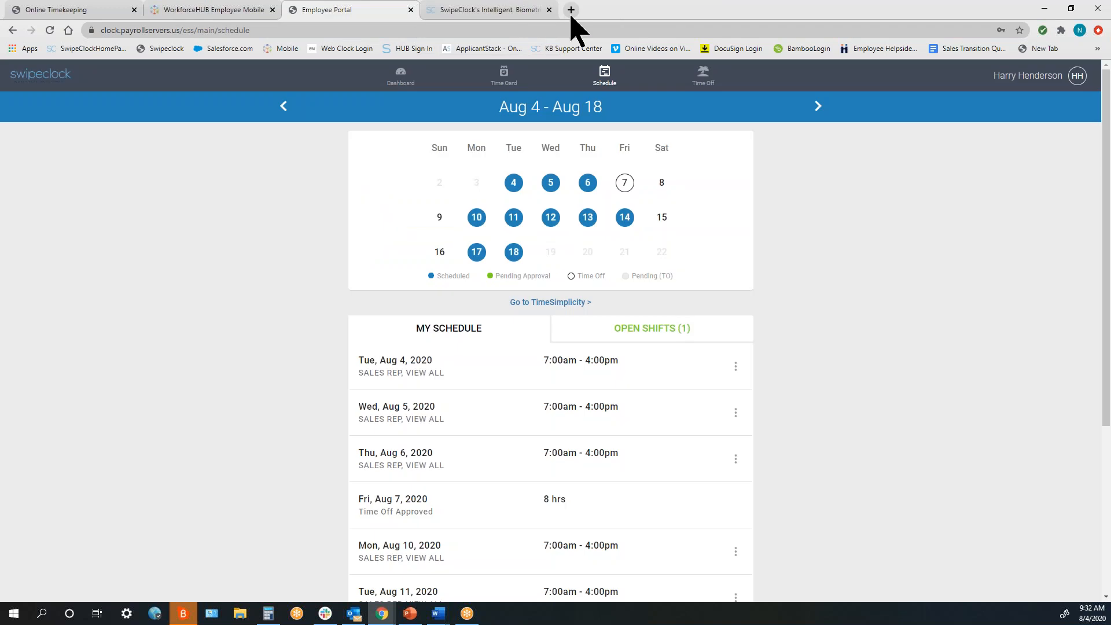
- Switch to the supervisor's Online Timekeeping site, view the time off requests calendar and expand the pending request for Friday, August 21, 2020
{"action": "left_click", "coordinate": [79, 10]}
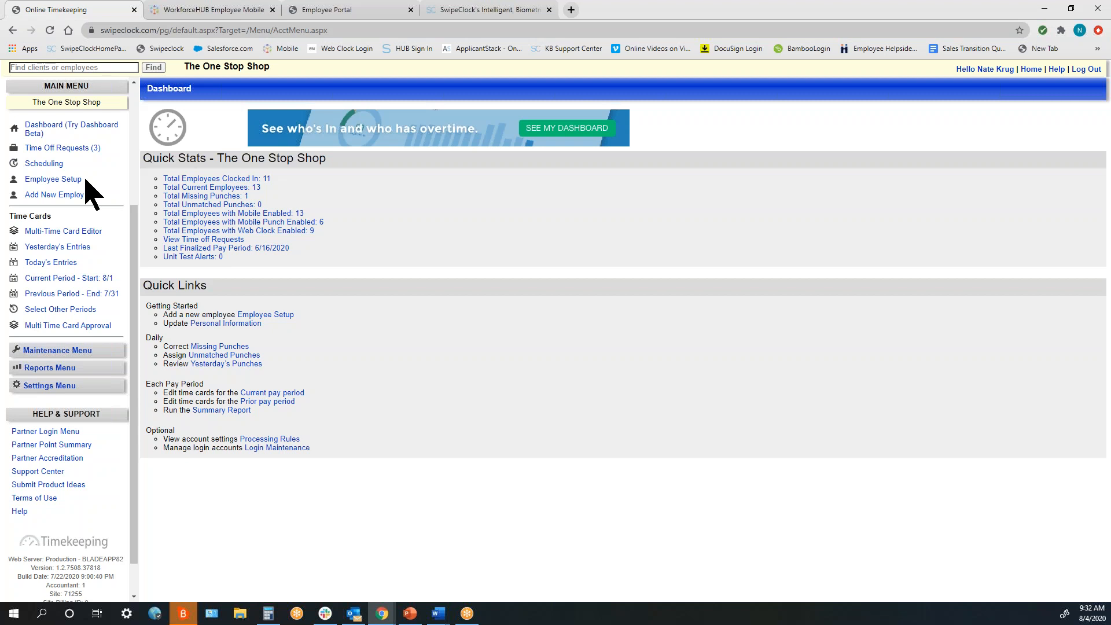
{"action": "left_click_drag", "start_coordinate": [106, 149], "coordinate": [24, 148]}
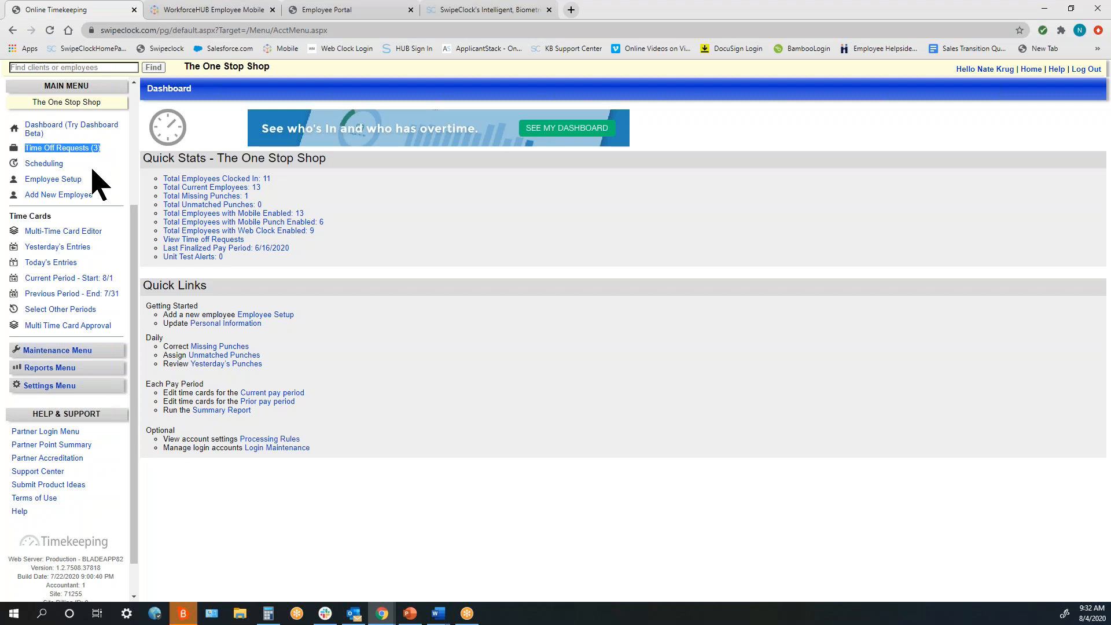
{"action": "left_click", "coordinate": [78, 149]}
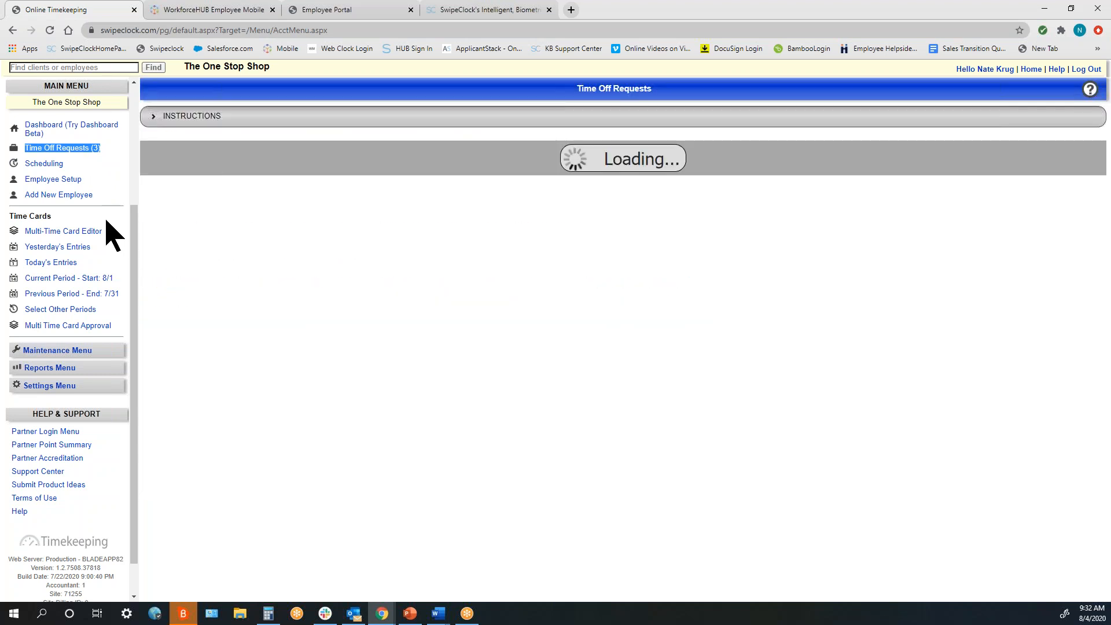
{"action": "left_click", "coordinate": [181, 154]}
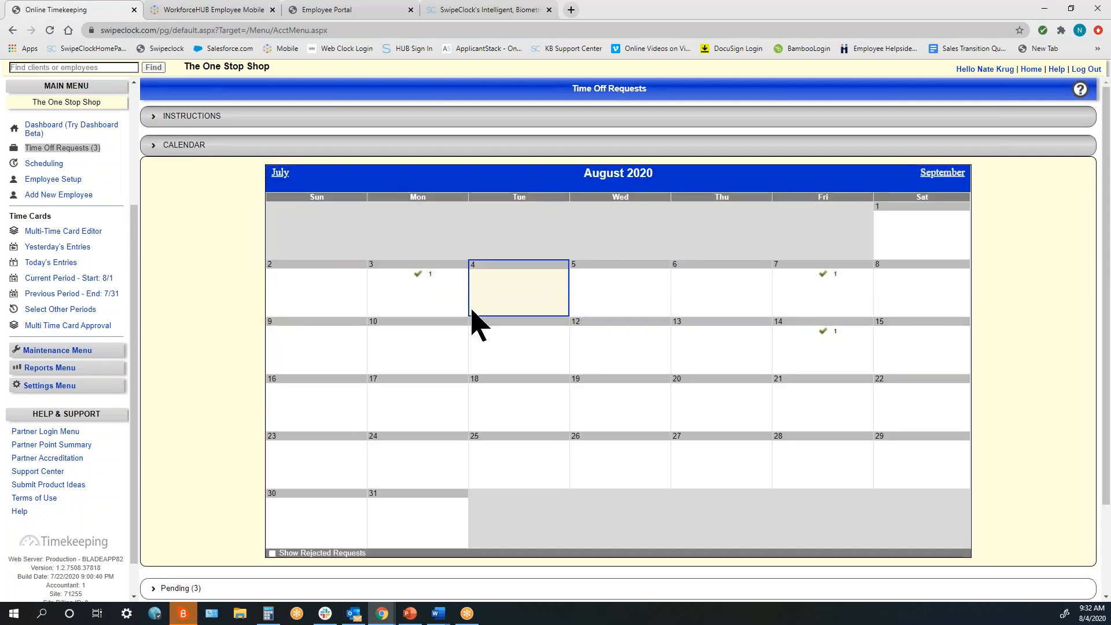
{"action": "left_click", "coordinate": [196, 152]}
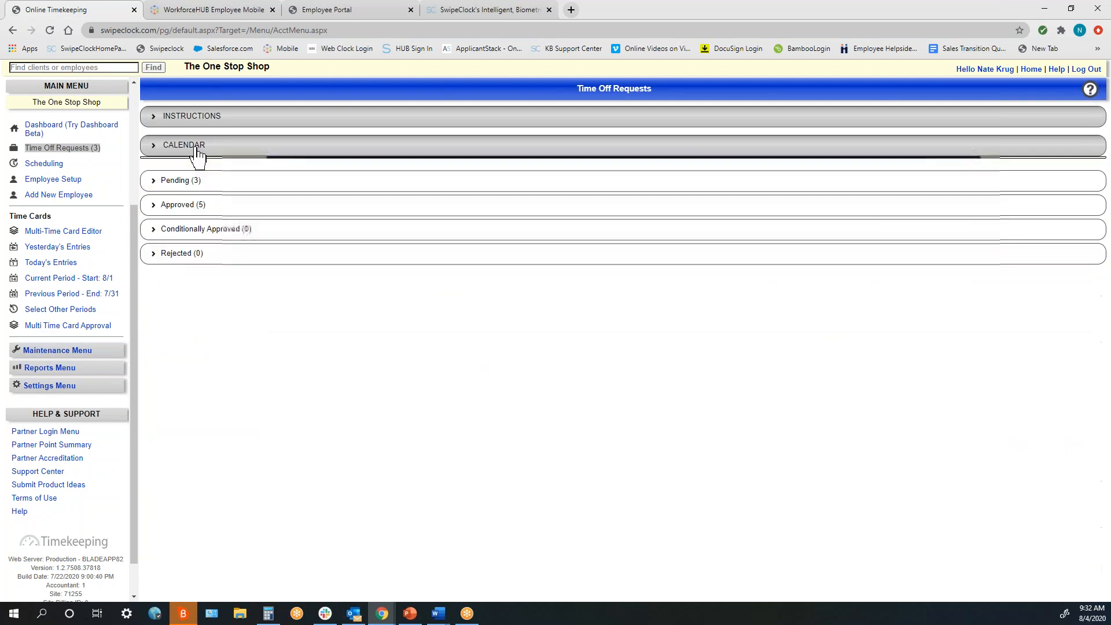
{"action": "left_click", "coordinate": [189, 179]}
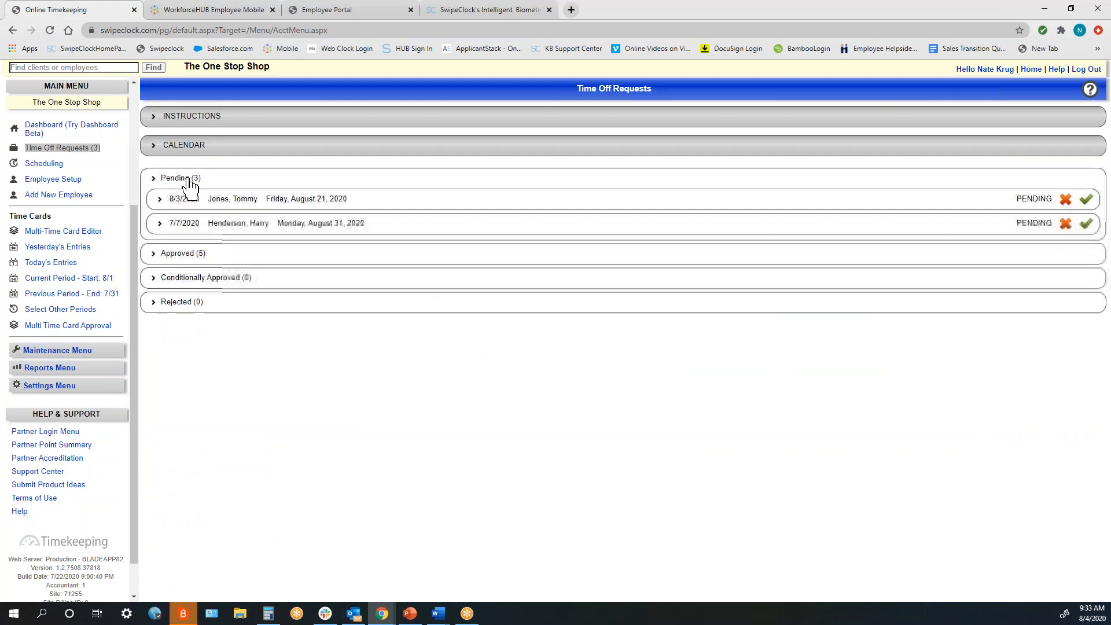
{"action": "left_click", "coordinate": [186, 199]}
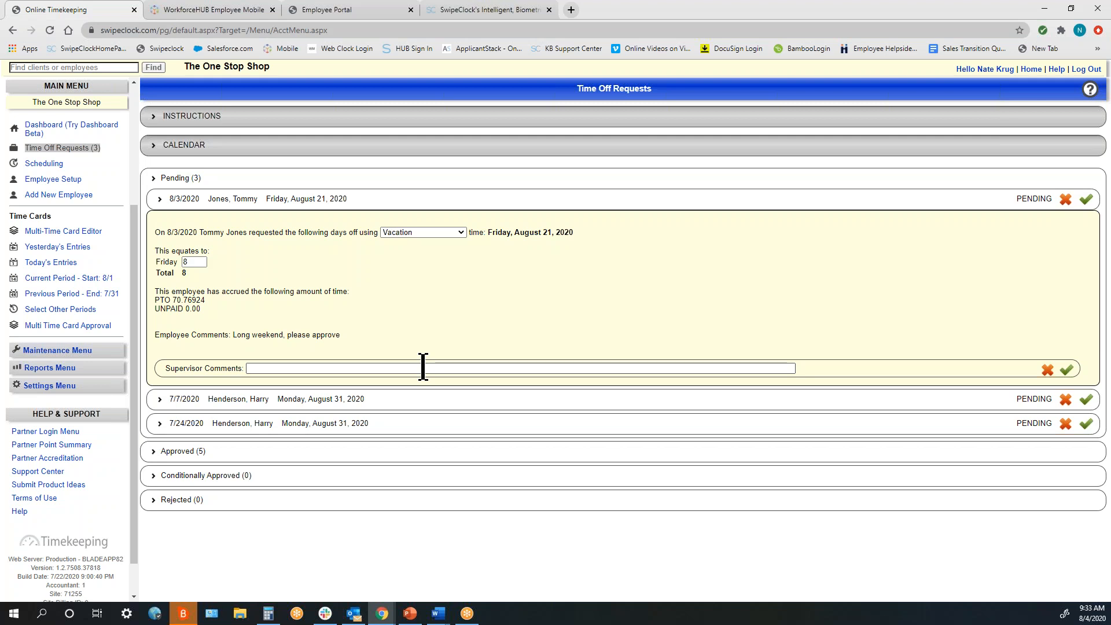
- Open the Security department employee's setup record and review the web clock, schedule enforcement, mobile punch, GPS and Employee Data fields
{"action": "left_click", "coordinate": [63, 179]}
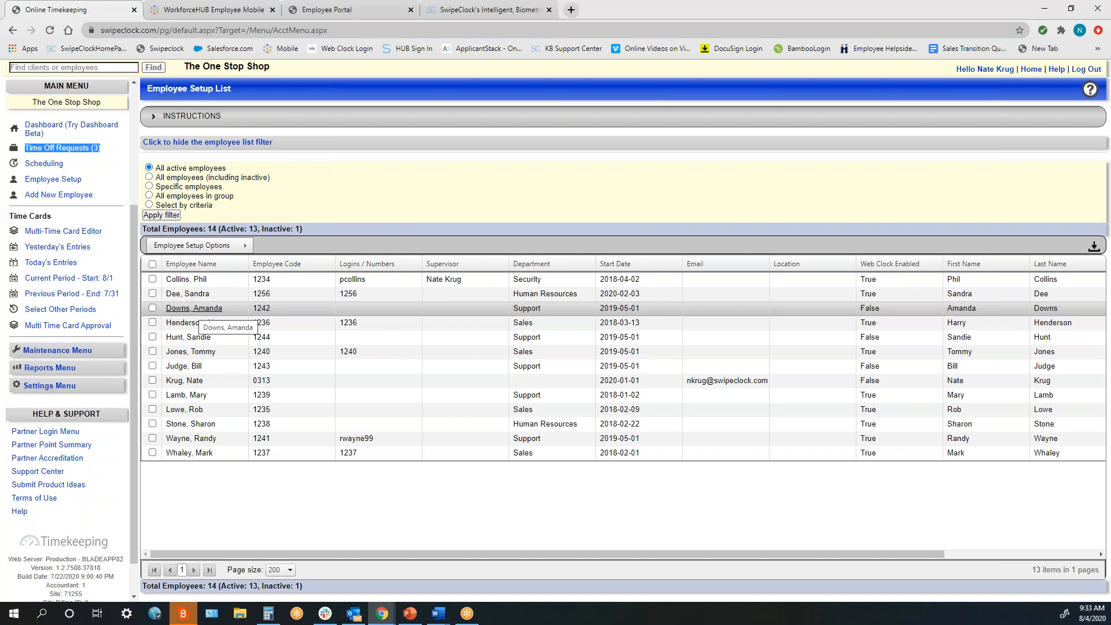
{"action": "left_click", "coordinate": [185, 278]}
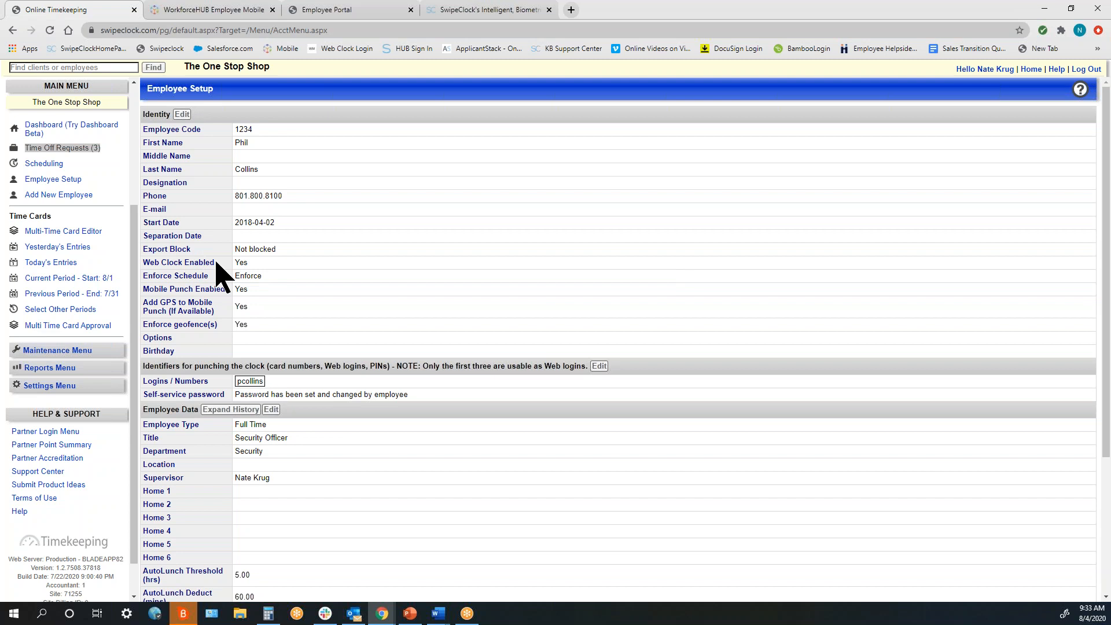
{"action": "left_click_drag", "start_coordinate": [209, 263], "coordinate": [146, 265]}
{"action": "left_click_drag", "start_coordinate": [213, 278], "coordinate": [146, 277]}
{"action": "left_click", "coordinate": [338, 312]}
{"action": "left_click_drag", "start_coordinate": [219, 310], "coordinate": [144, 304]}
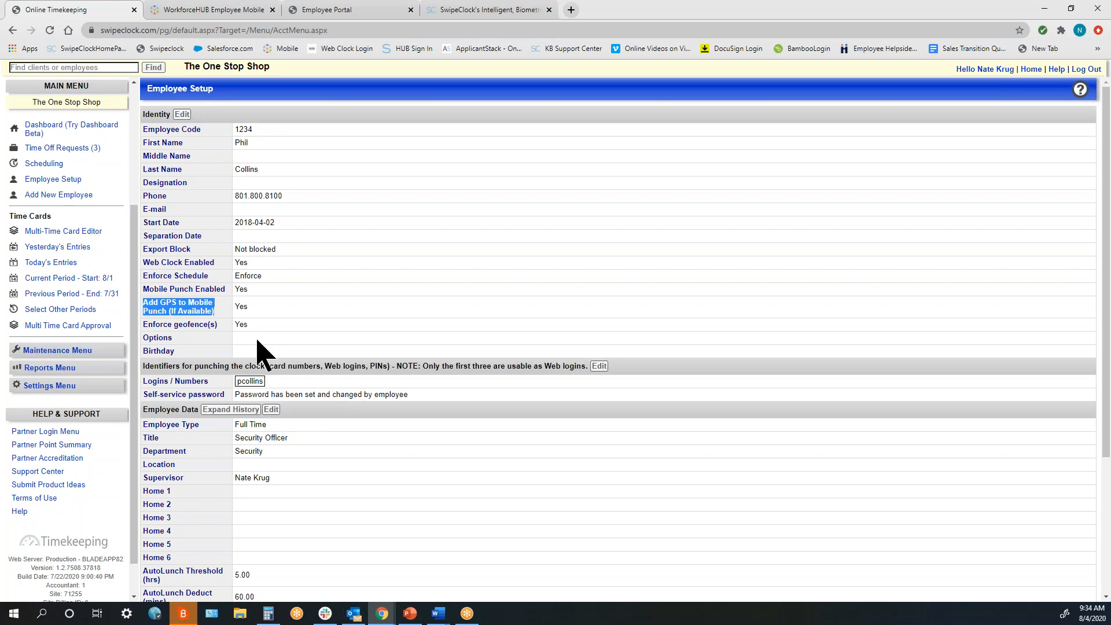
{"action": "scroll", "coordinate": [257, 350], "scroll_direction": "down", "scroll_amount": 2}
{"action": "left_click_drag", "start_coordinate": [145, 293], "coordinate": [198, 295]}
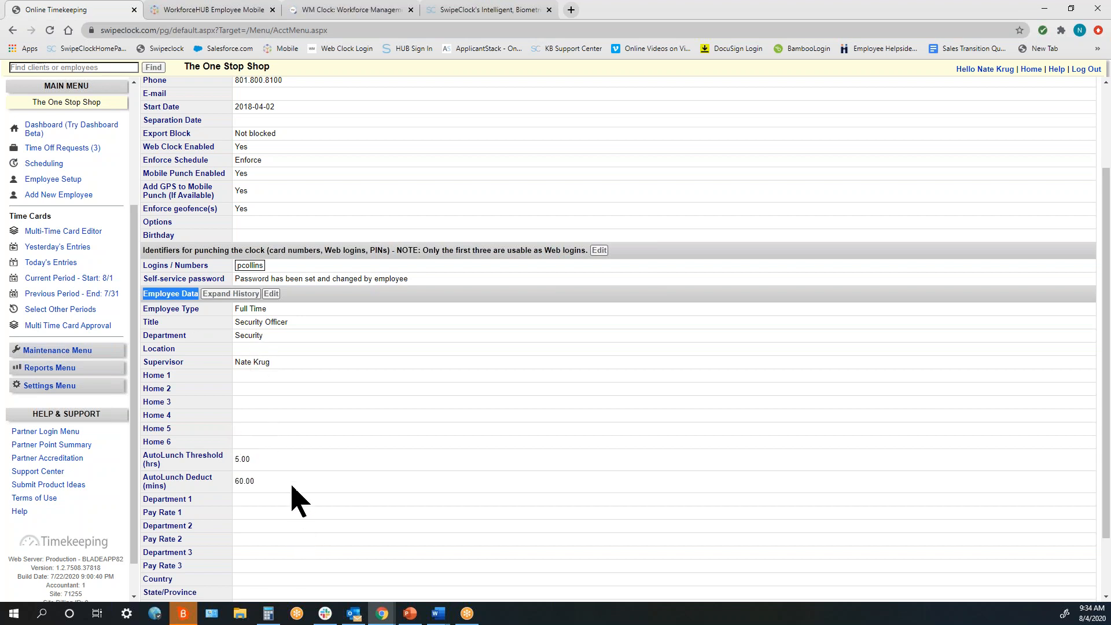
{"action": "scroll", "coordinate": [279, 470], "scroll_direction": "down", "scroll_amount": 1}
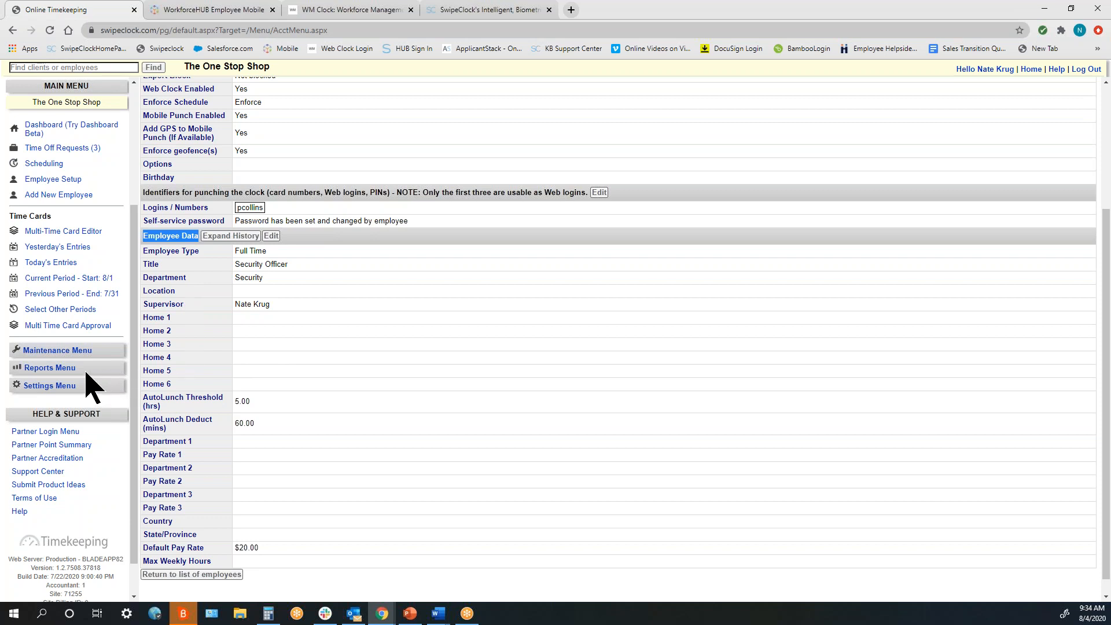
- Examine the list of available reports, collapse it and return to the Time Cards section
{"action": "left_click", "coordinate": [49, 368]}
{"action": "left_click_drag", "start_coordinate": [134, 243], "coordinate": [130, 321]}
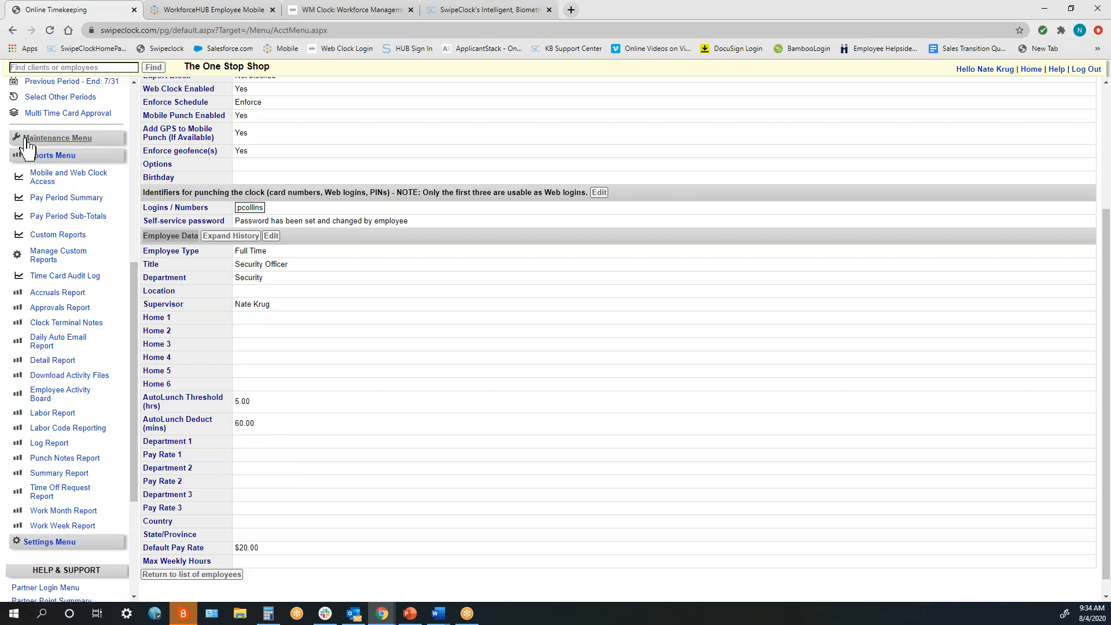
{"action": "left_click", "coordinate": [50, 157]}
{"action": "left_click_drag", "start_coordinate": [141, 261], "coordinate": [136, 228]}
{"action": "left_click_drag", "start_coordinate": [59, 213], "coordinate": [10, 211]}
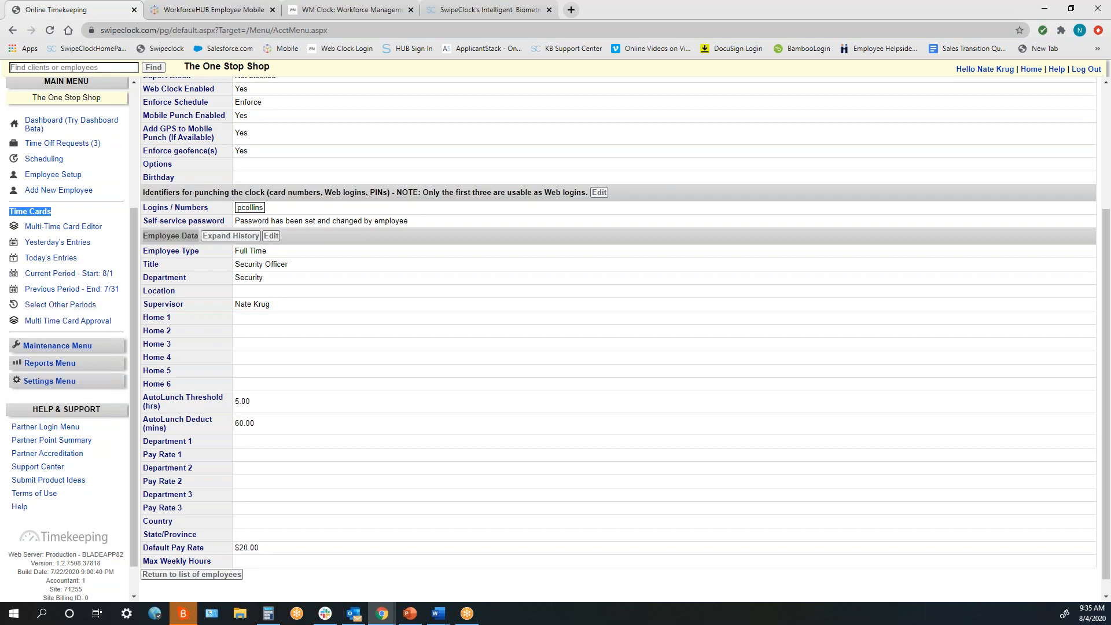
- In today's entries, set the clock-in of the employee with the 9:15a transfer to 7:30a with the comment "Arrived late", and check the punch history
{"action": "left_click", "coordinate": [51, 257]}
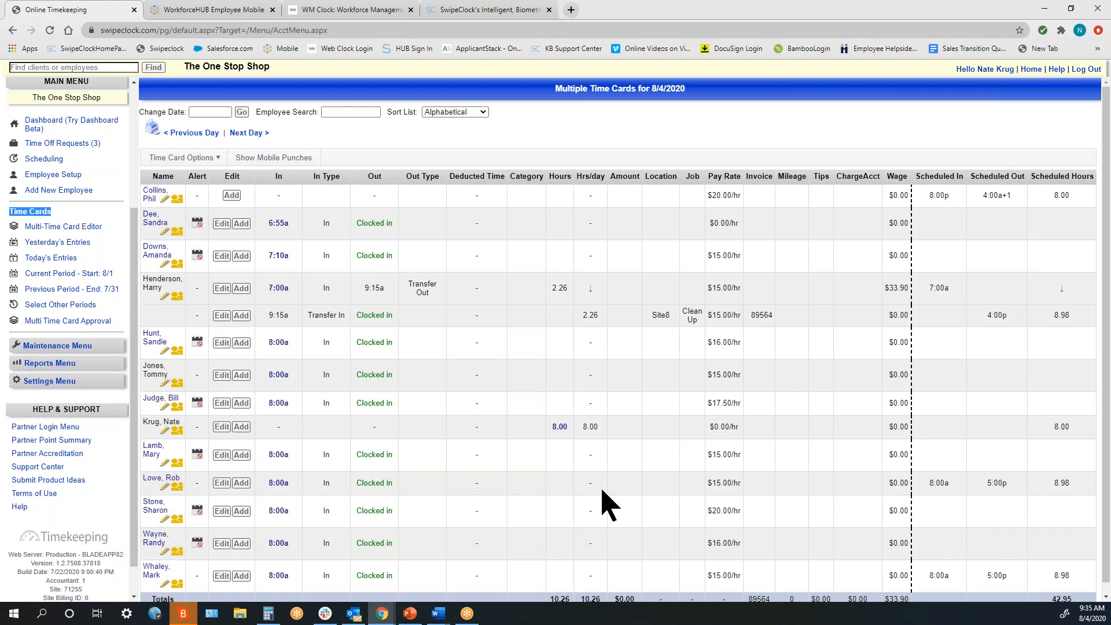
{"action": "mouse_move", "coordinate": [279, 288]}
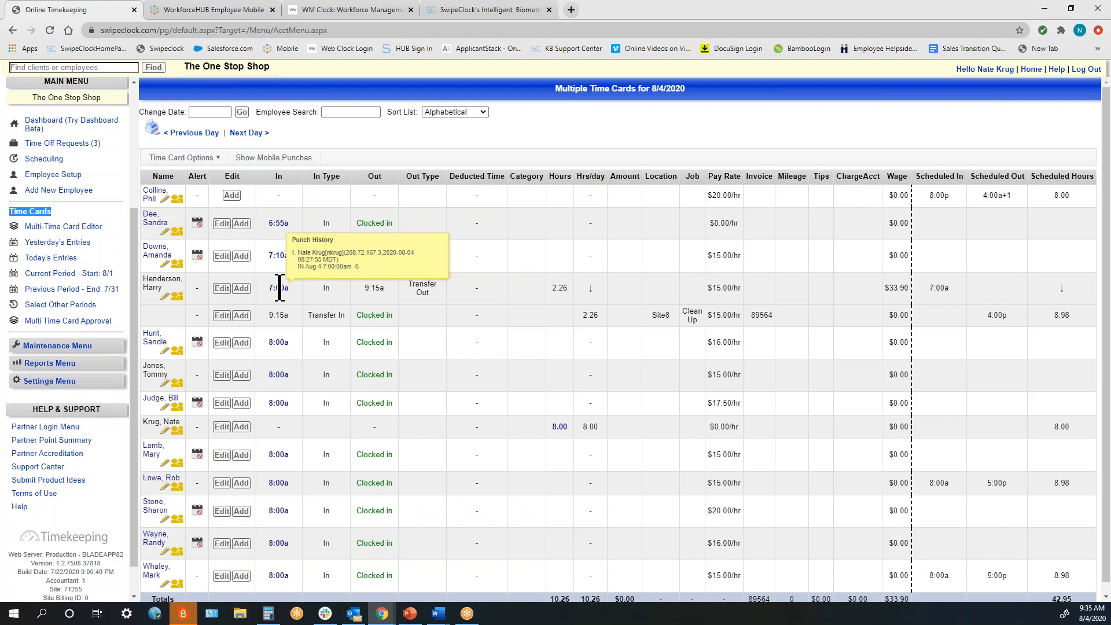
{"action": "left_click", "coordinate": [222, 288]}
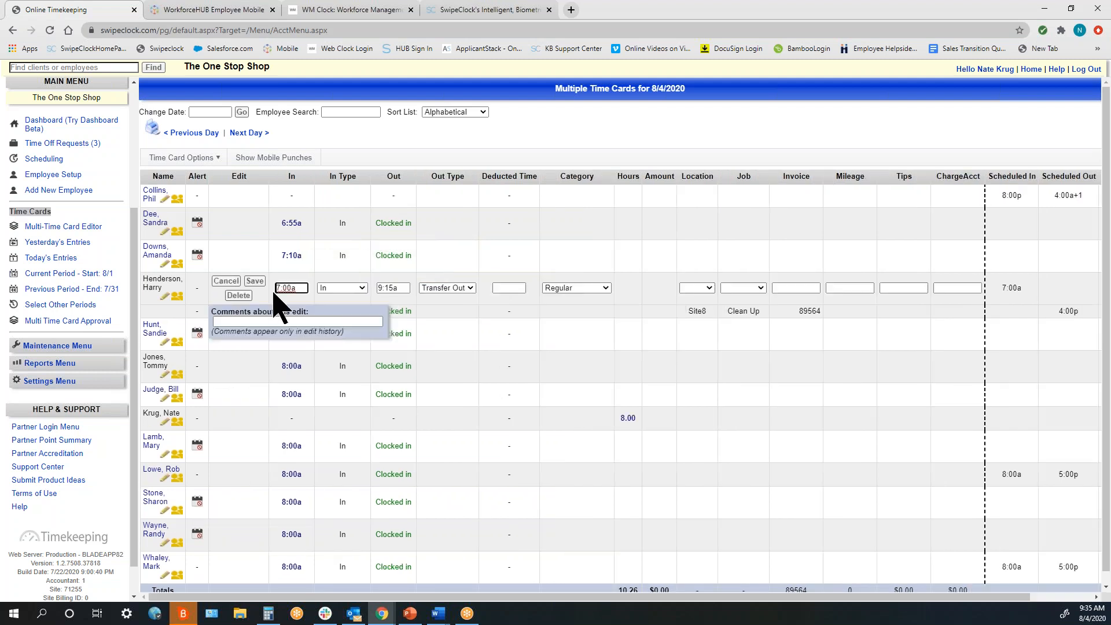
{"action": "triple_click", "coordinate": [286, 288]}
{"action": "type", "text": "730am"}
{"action": "left_click", "coordinate": [262, 321]}
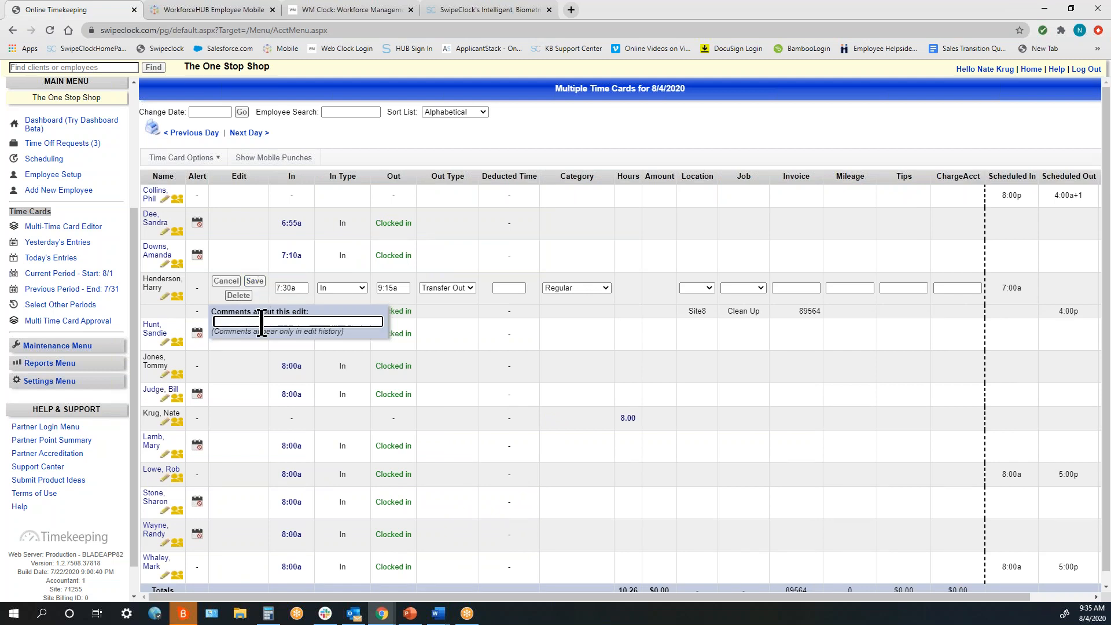
{"action": "type", "text": "Arrived late"}
{"action": "left_click", "coordinate": [255, 281]}
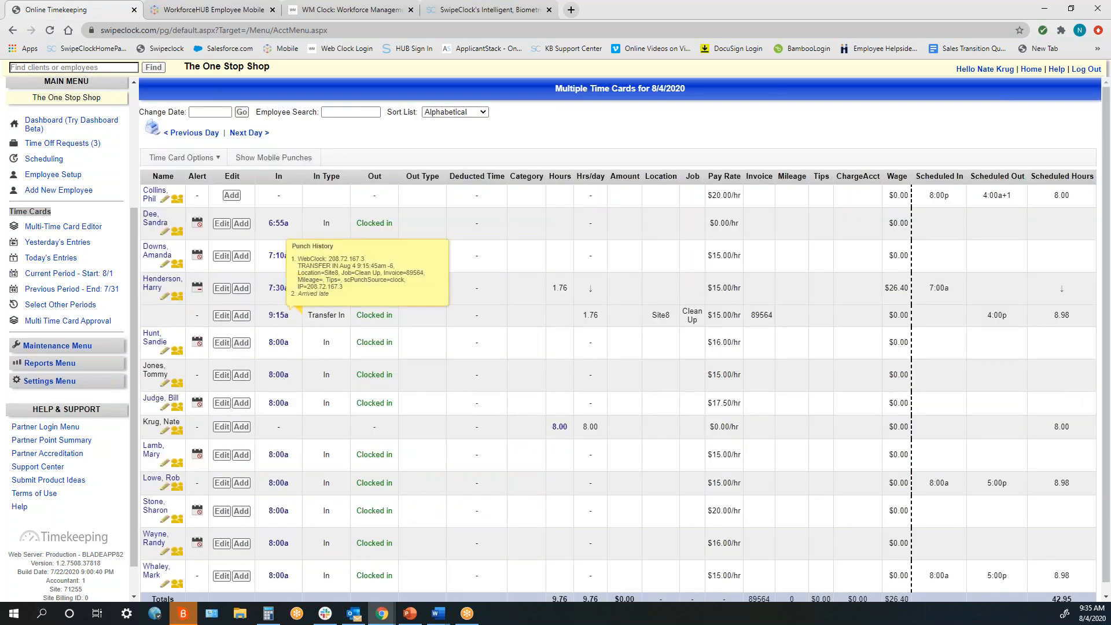
{"action": "mouse_move", "coordinate": [279, 288]}
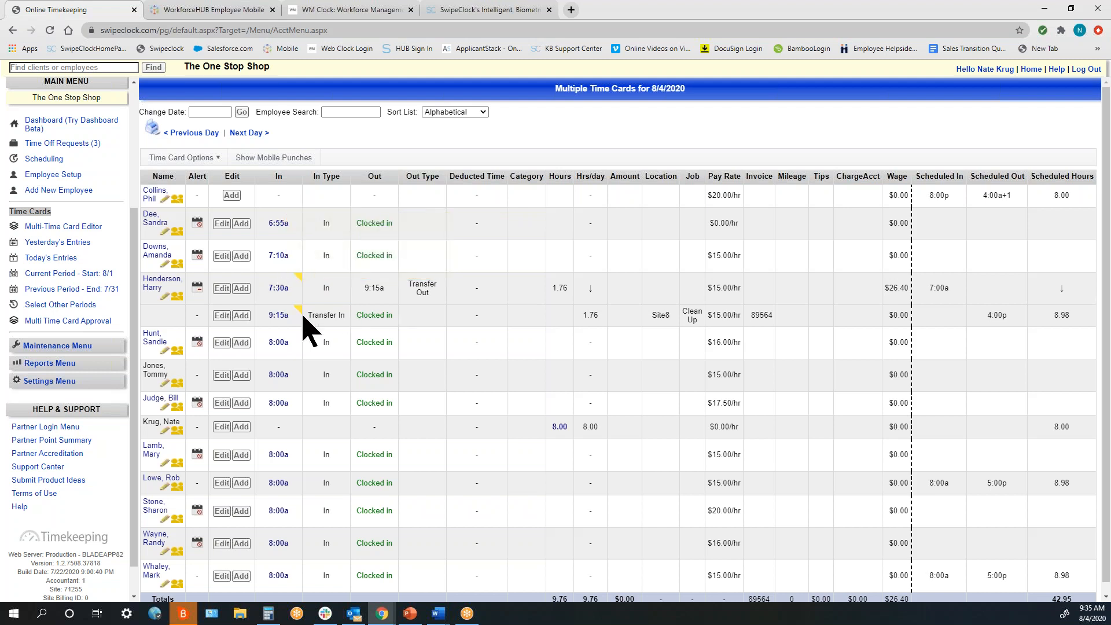
- Open the same employee's time card for 7/16/2020 thru 7/31/2020 and remove the Fri 7/17 clock-in time
{"action": "left_click", "coordinate": [92, 289]}
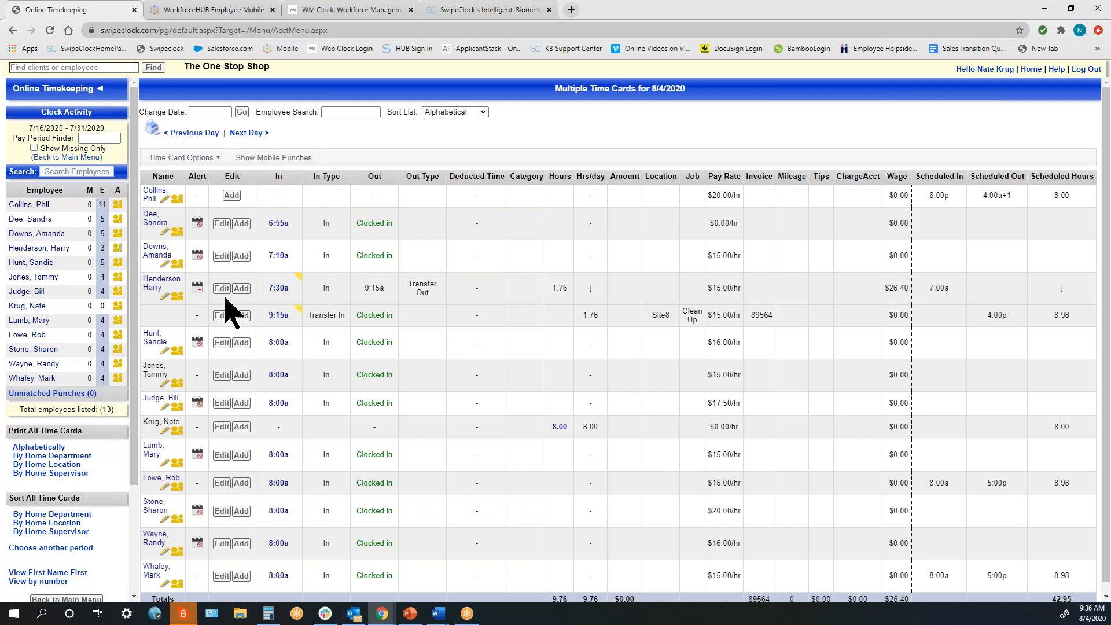
{"action": "left_click", "coordinate": [47, 249]}
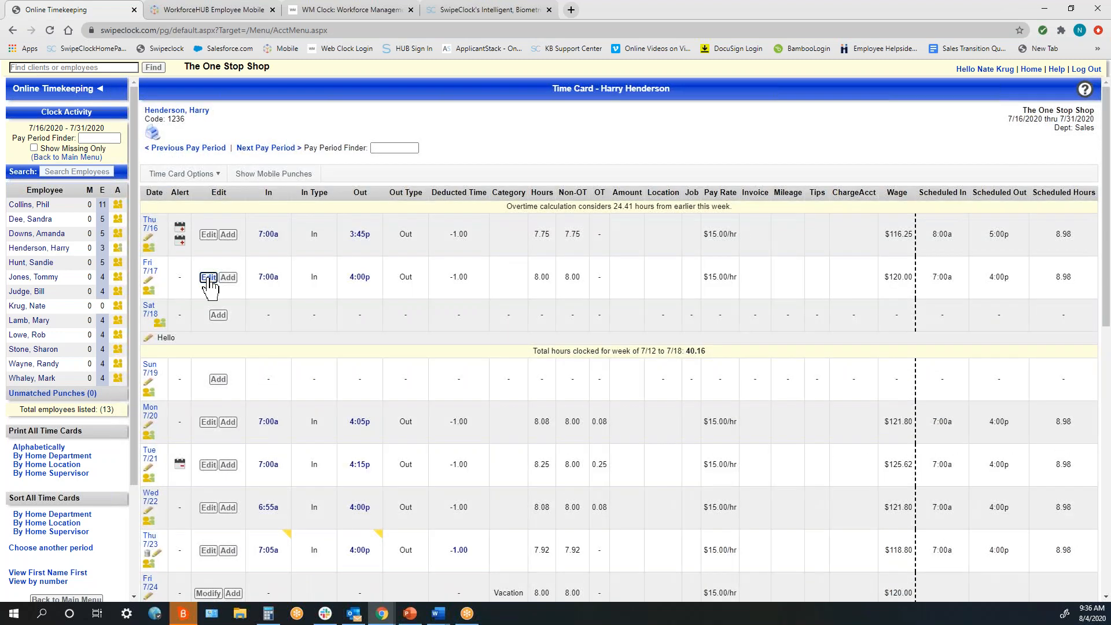
{"action": "left_click", "coordinate": [208, 277]}
{"action": "key", "text": "BackSpace"}
{"action": "left_click", "coordinate": [237, 269]}
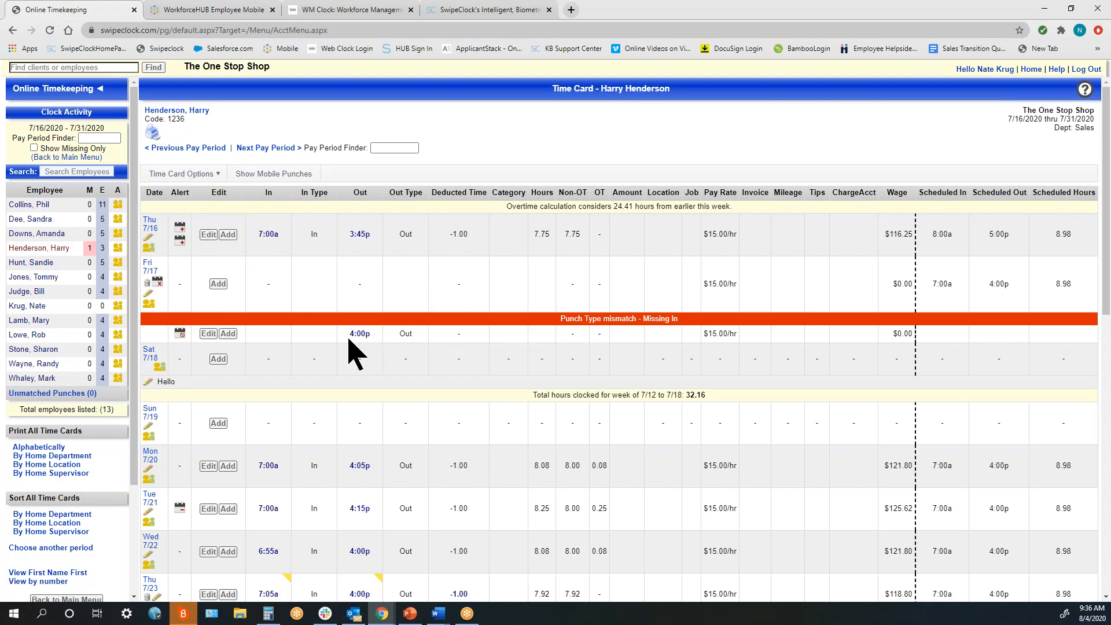
{"action": "left_click", "coordinate": [209, 333]}
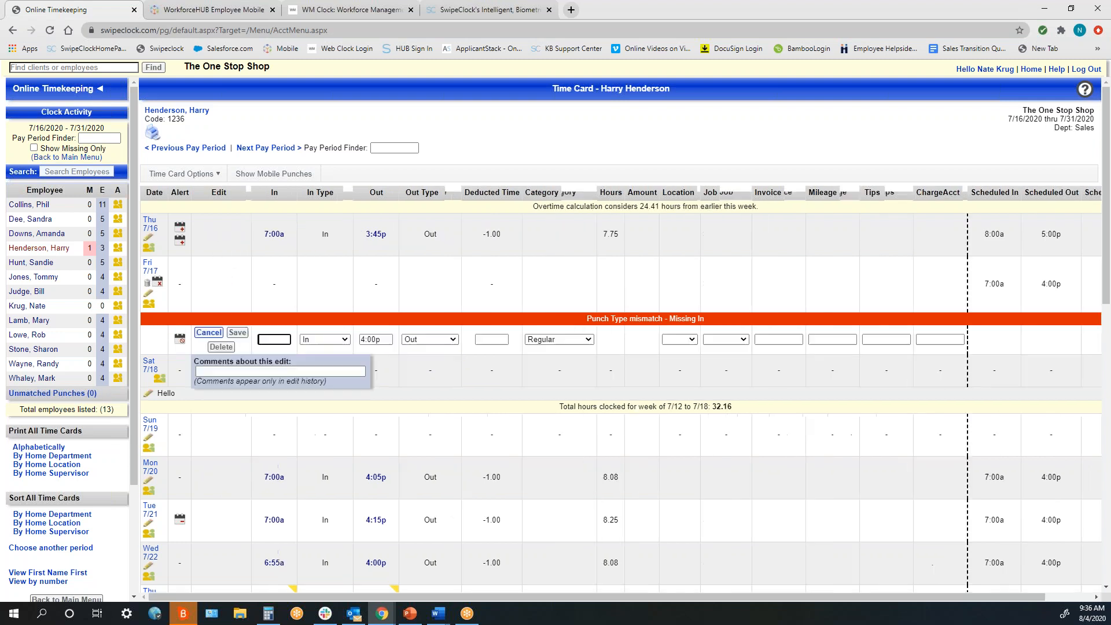
{"action": "left_click", "coordinate": [271, 342]}
{"action": "type", "text": "700"}
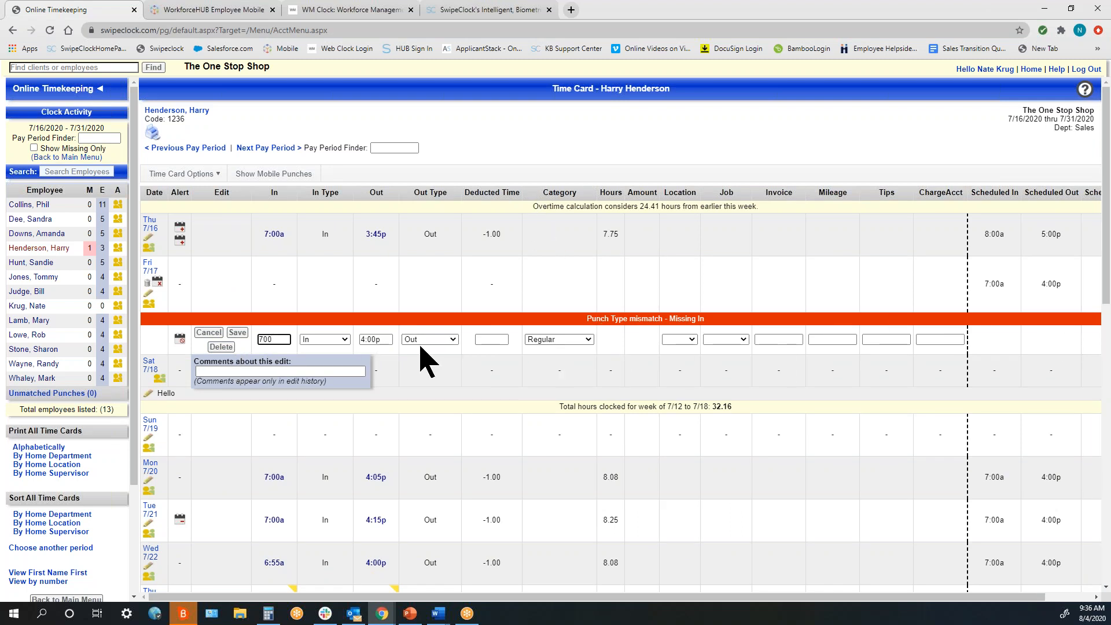
{"action": "left_click", "coordinate": [588, 339]}
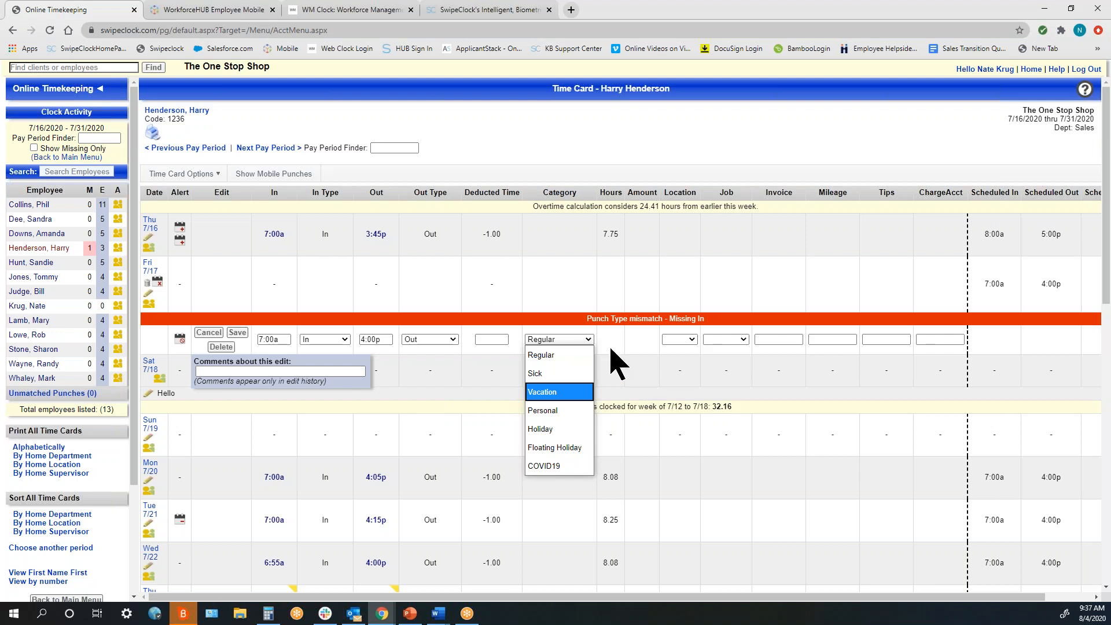
{"action": "left_click", "coordinate": [218, 336]}
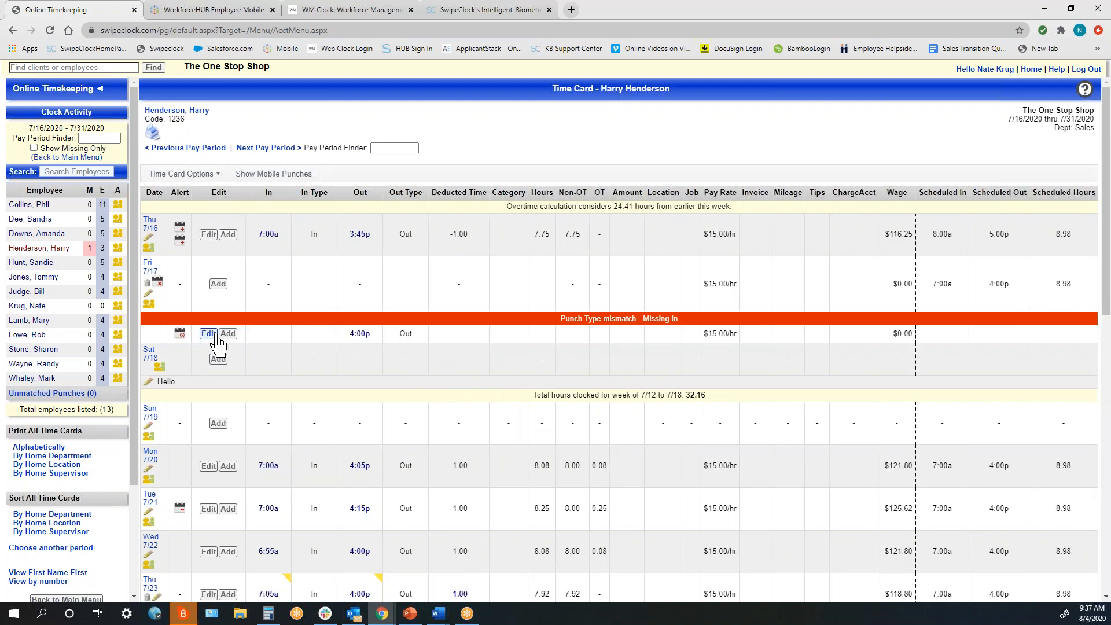
- Fill in the missing clock-in for Fri 7/17 as 7:10a and save the punch
{"action": "left_click", "coordinate": [209, 334]}
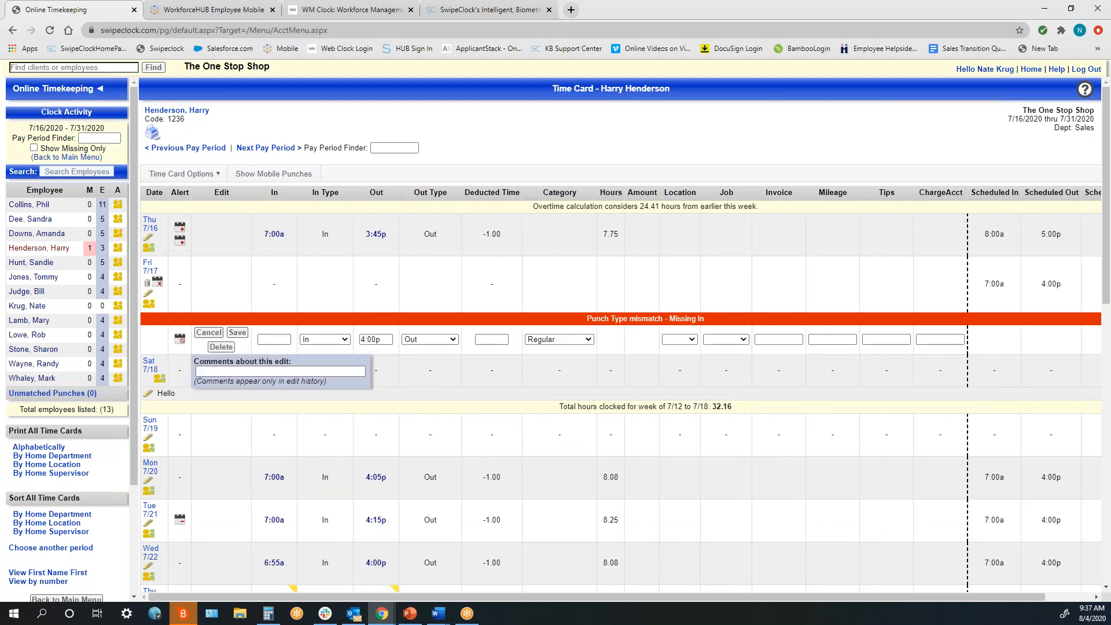
{"action": "type", "text": "7:00am"}
{"action": "left_click", "coordinate": [238, 332]}
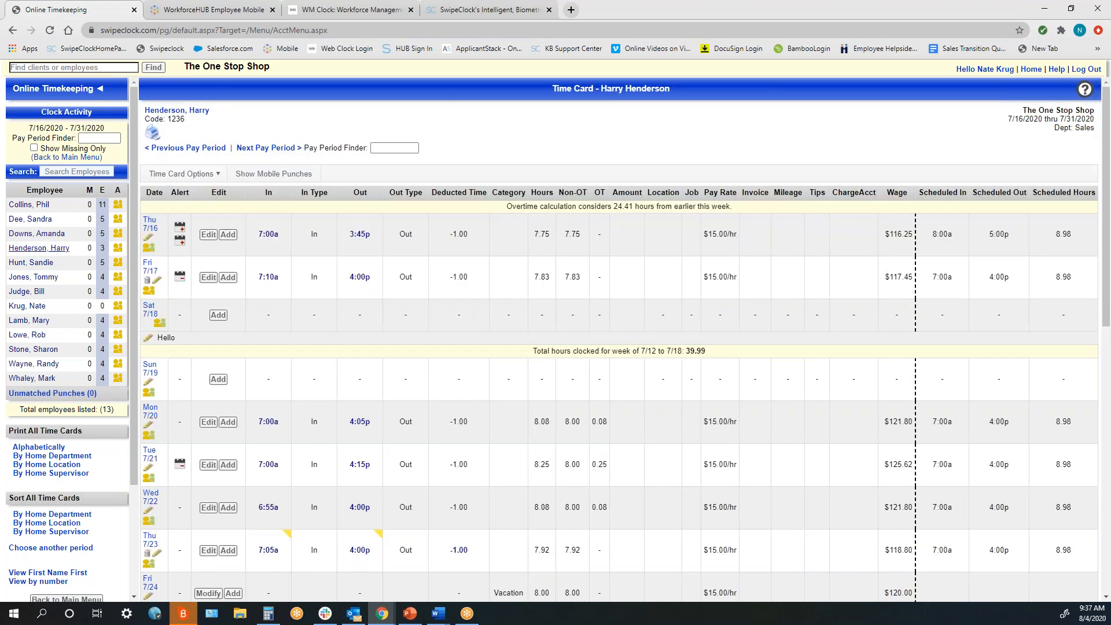
- Return to the main menu and run the Summary Report for the 7/1/20 thru 7/15/20 pay period, including all active employees
{"action": "left_click", "coordinate": [73, 157]}
{"action": "scroll", "coordinate": [72, 278], "scroll_direction": "down", "scroll_amount": 3}
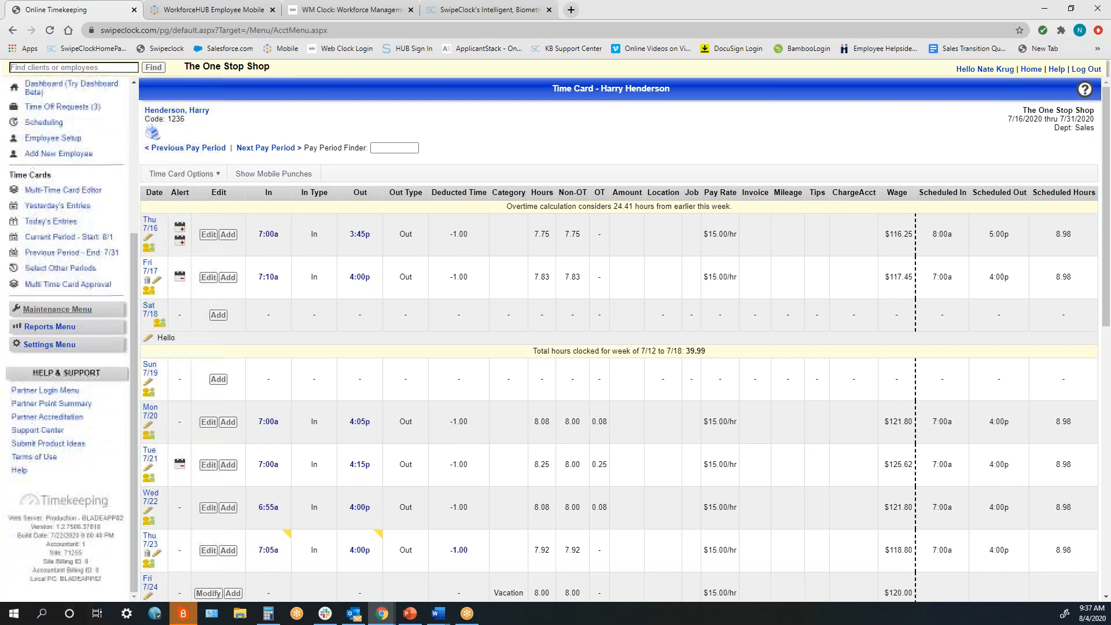
{"action": "left_click", "coordinate": [50, 326]}
{"action": "left_click_drag", "start_coordinate": [137, 365], "coordinate": [134, 450]}
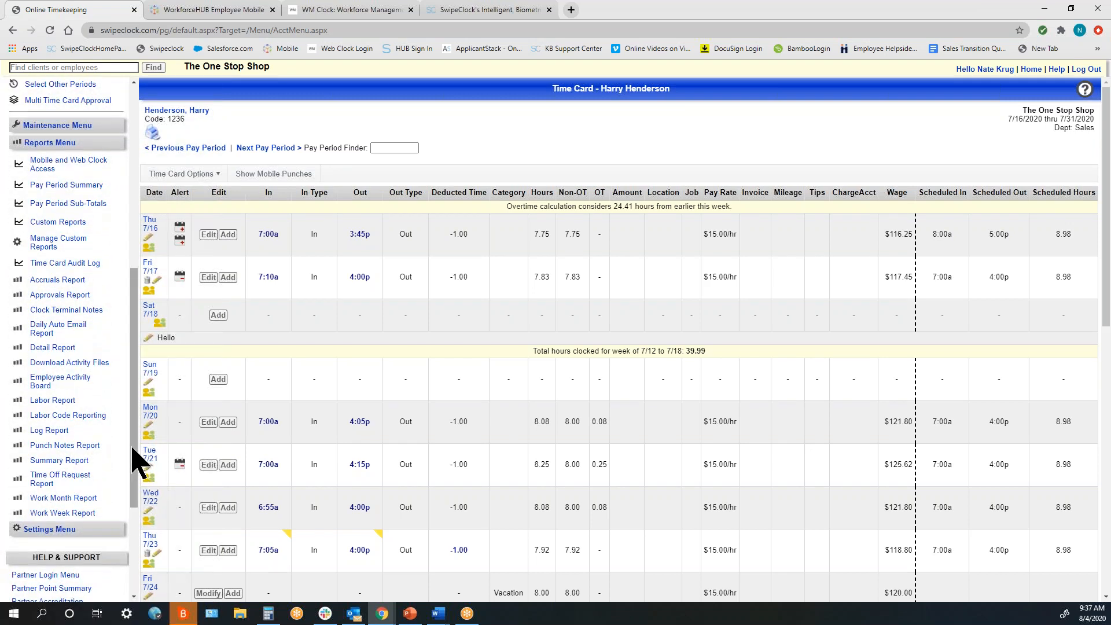
{"action": "left_click_drag", "start_coordinate": [88, 462], "coordinate": [31, 462]}
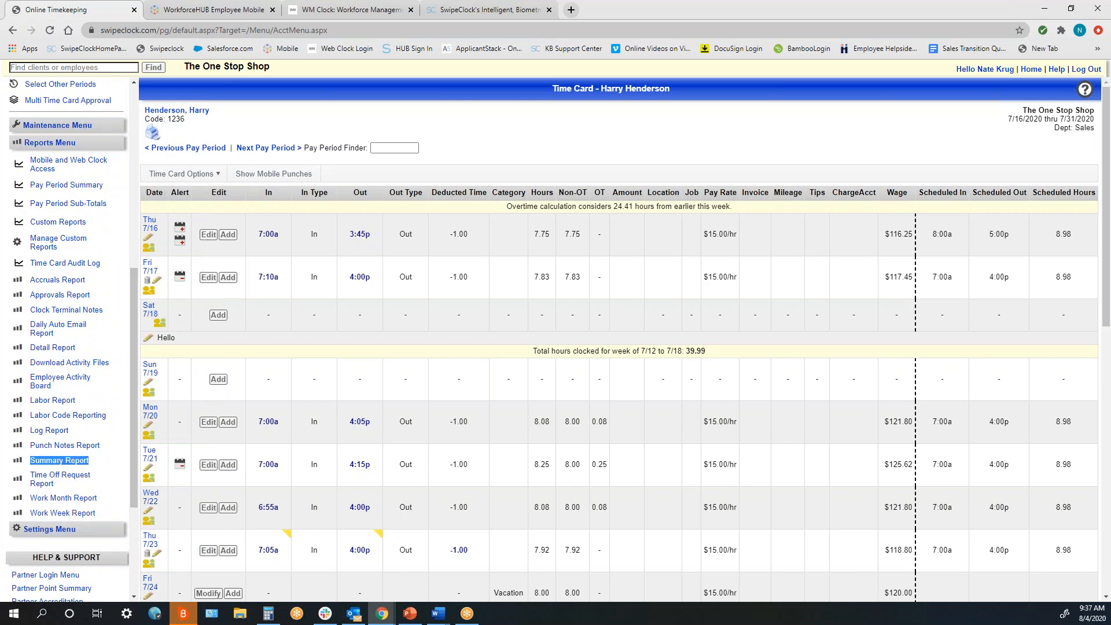
{"action": "left_click", "coordinate": [58, 460]}
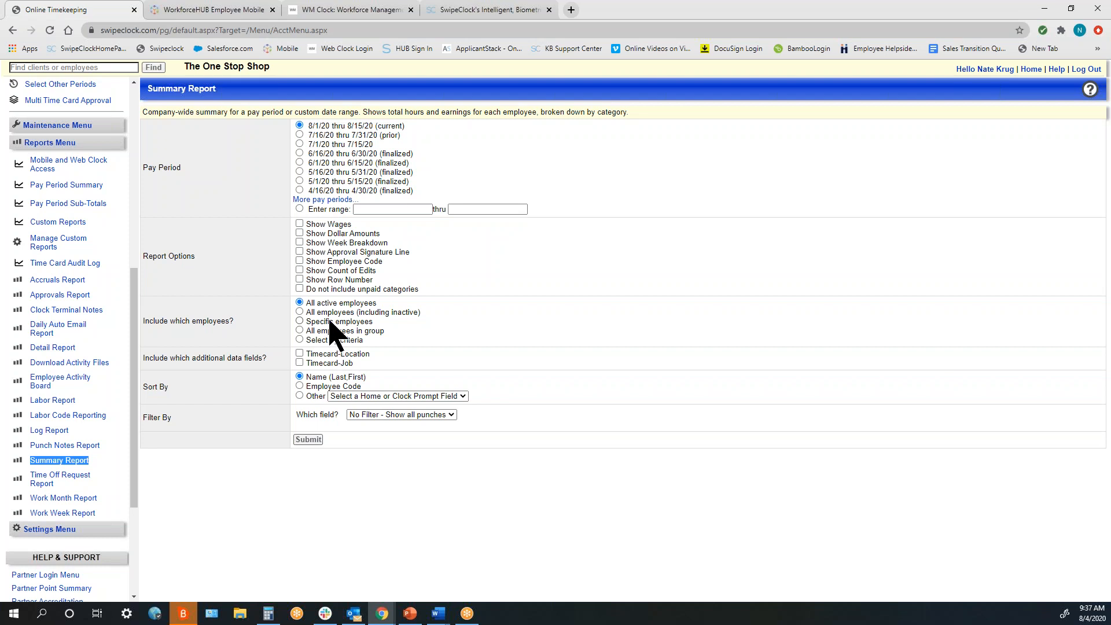
{"action": "left_click", "coordinate": [299, 144]}
{"action": "left_click", "coordinate": [308, 439]}
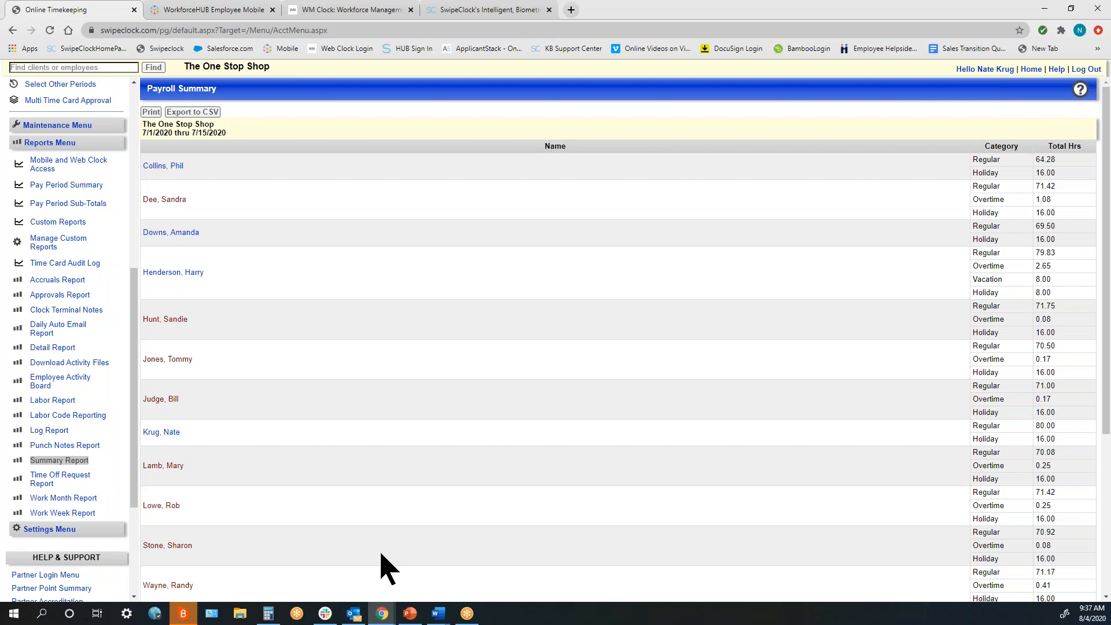
- Export the payroll summary to CSV, open the file full-size in Excel and select its header row from Name onward
{"action": "left_click", "coordinate": [204, 114]}
{"action": "left_click", "coordinate": [74, 589]}
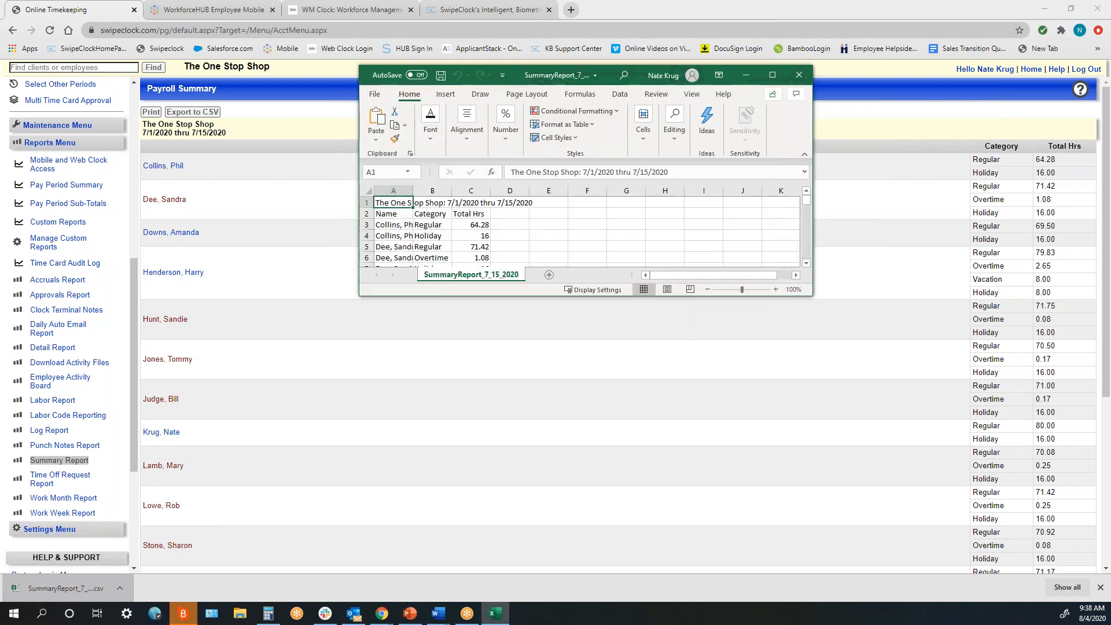
{"action": "left_click", "coordinate": [771, 75]}
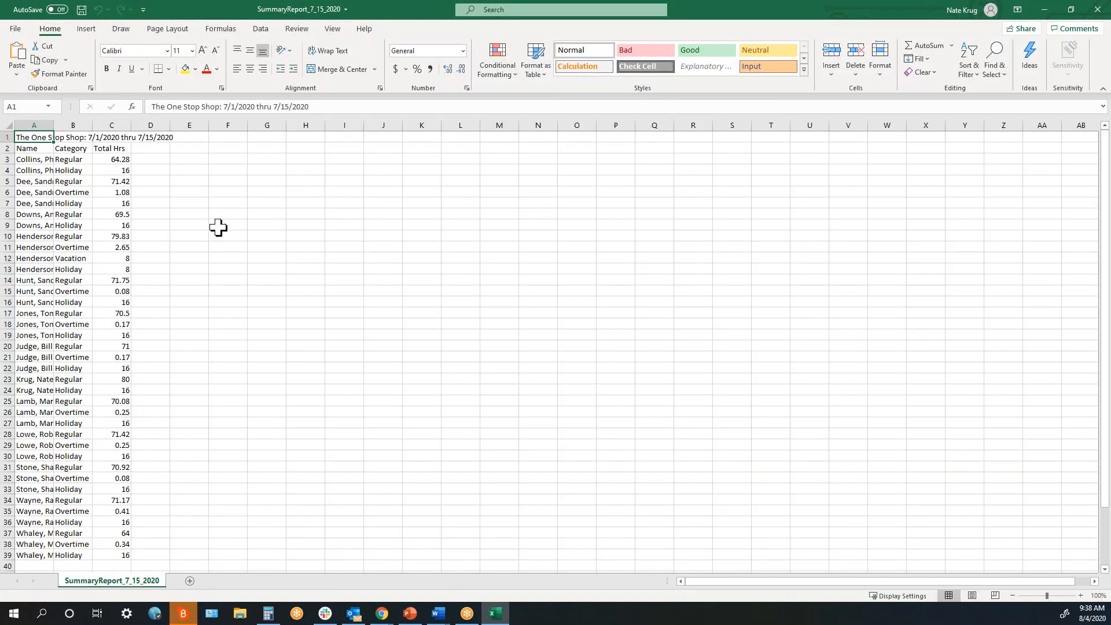
{"action": "left_click_drag", "start_coordinate": [40, 149], "coordinate": [379, 151]}
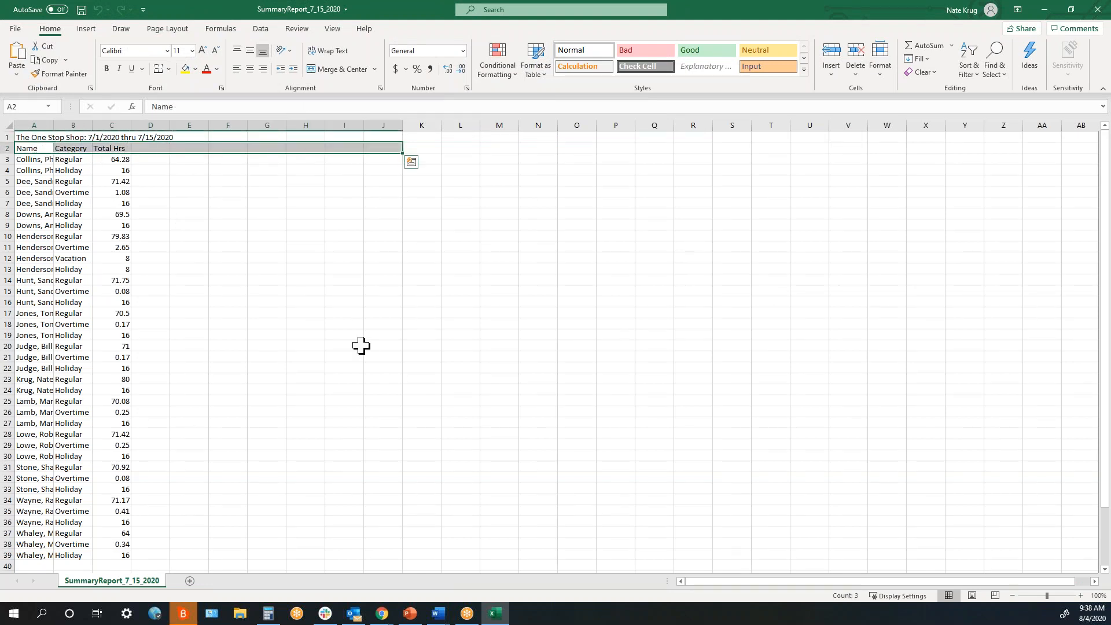
- View the Save As file name and location options for the exported report, then close the workbook without saving a copy
{"action": "left_click", "coordinate": [17, 29]}
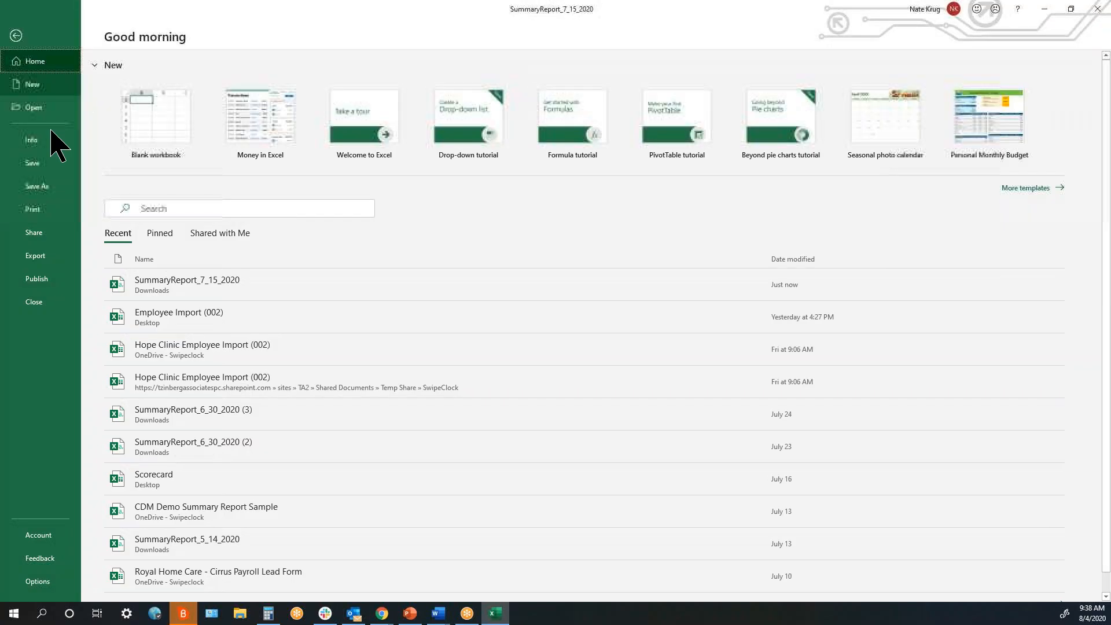
{"action": "left_click", "coordinate": [41, 186]}
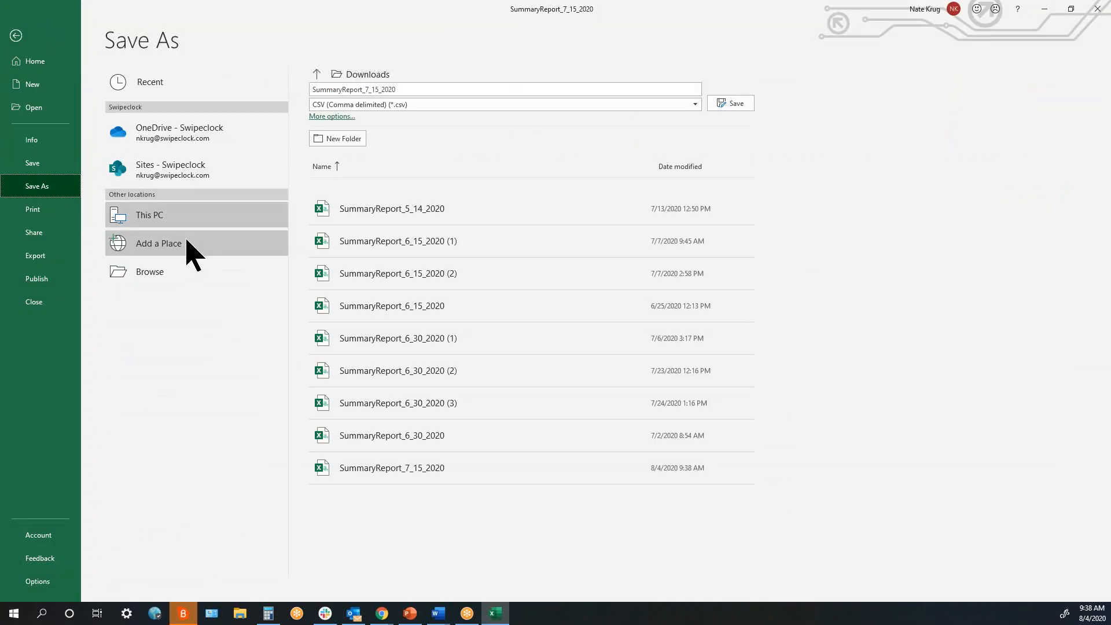
{"action": "left_click", "coordinate": [168, 271]}
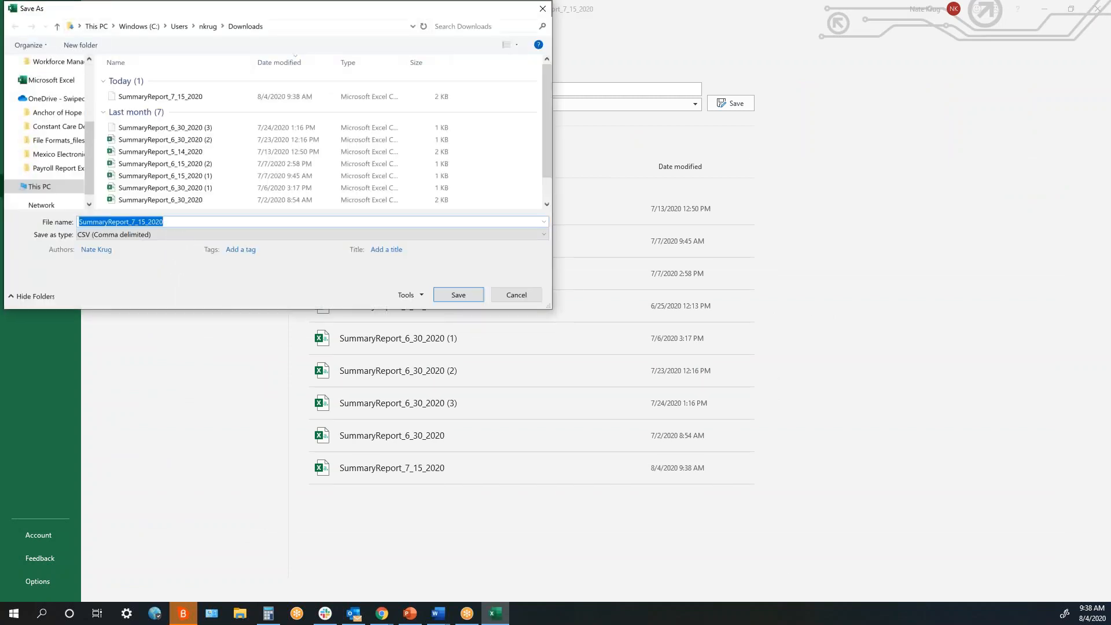
{"action": "left_click", "coordinate": [164, 222]}
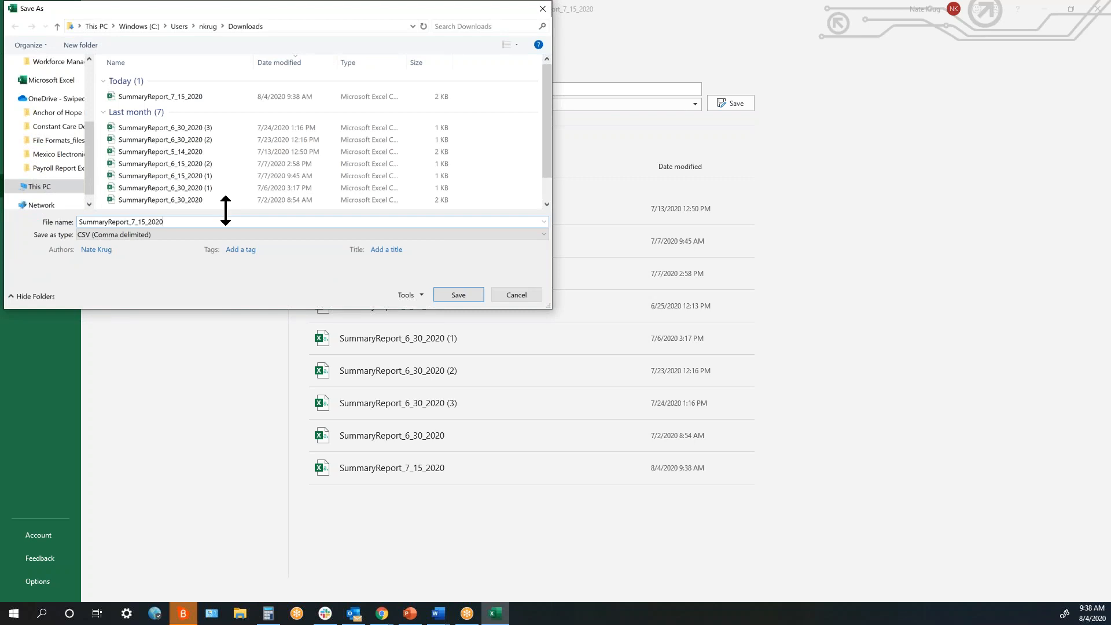
{"action": "left_click", "coordinate": [524, 296]}
{"action": "left_click", "coordinate": [1097, 8]}
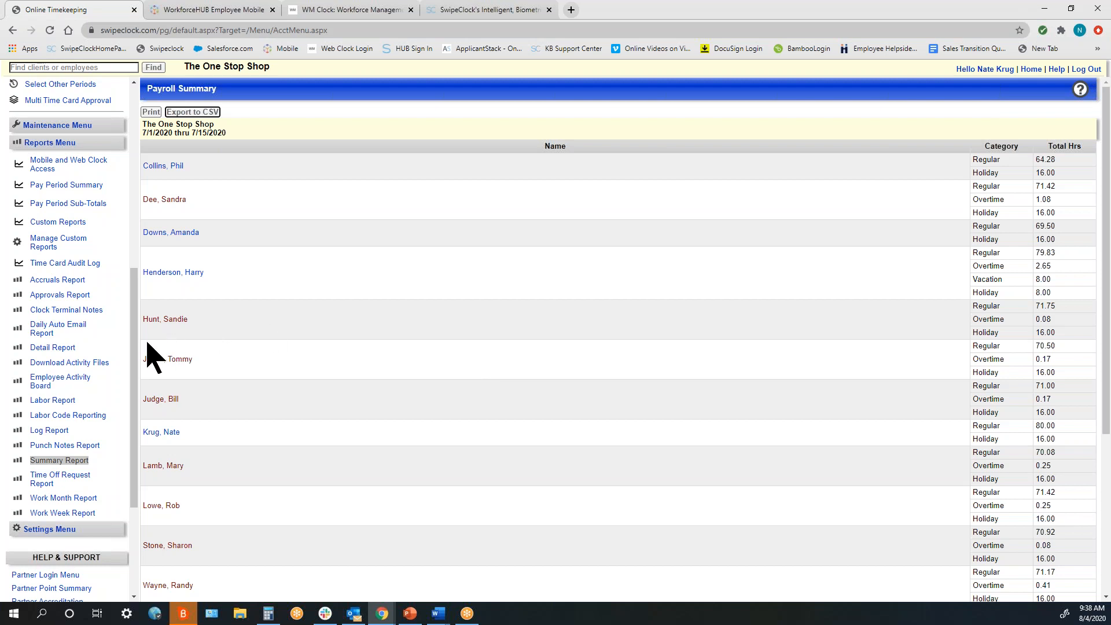
- Collapse the Reports Menu and try to open The One Stop Shop's Dashboard from the main menu
{"action": "left_click", "coordinate": [51, 144]}
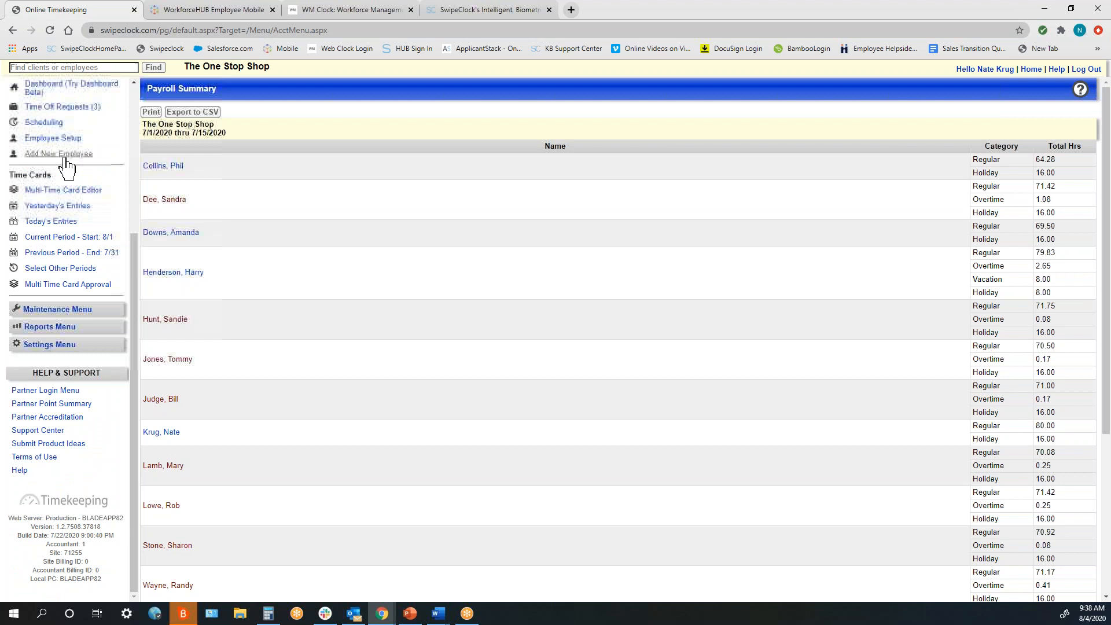
{"action": "left_click_drag", "start_coordinate": [137, 257], "coordinate": [136, 223]}
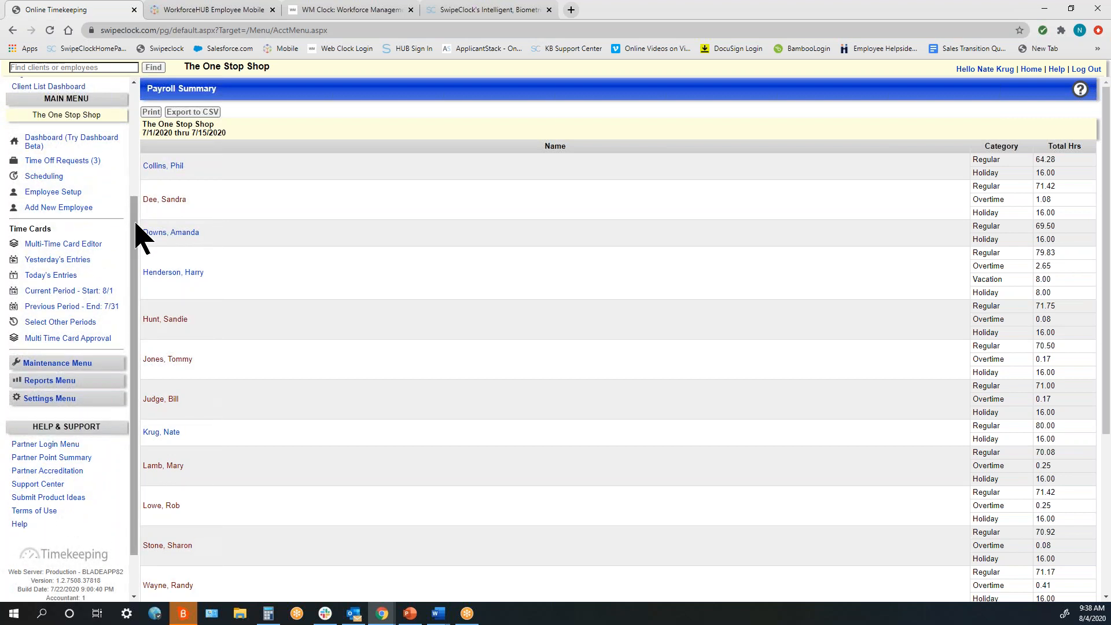
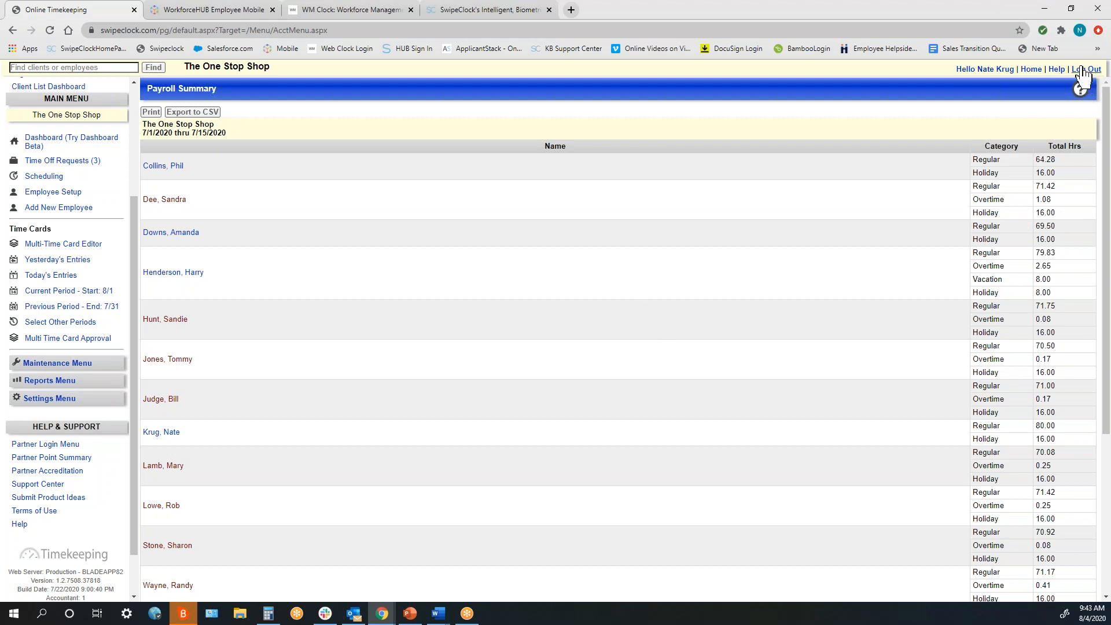
{"action": "left_click", "coordinate": [44, 139]}
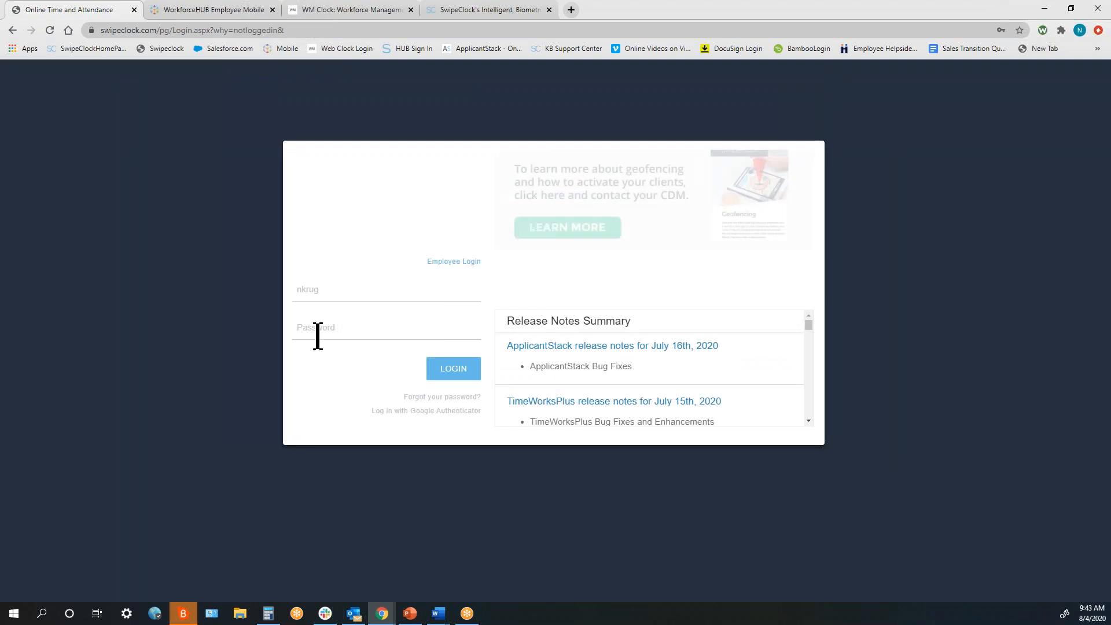
- Log back in to the partner account with the saved username and account password, and open the Client List
{"action": "left_click", "coordinate": [322, 328]}
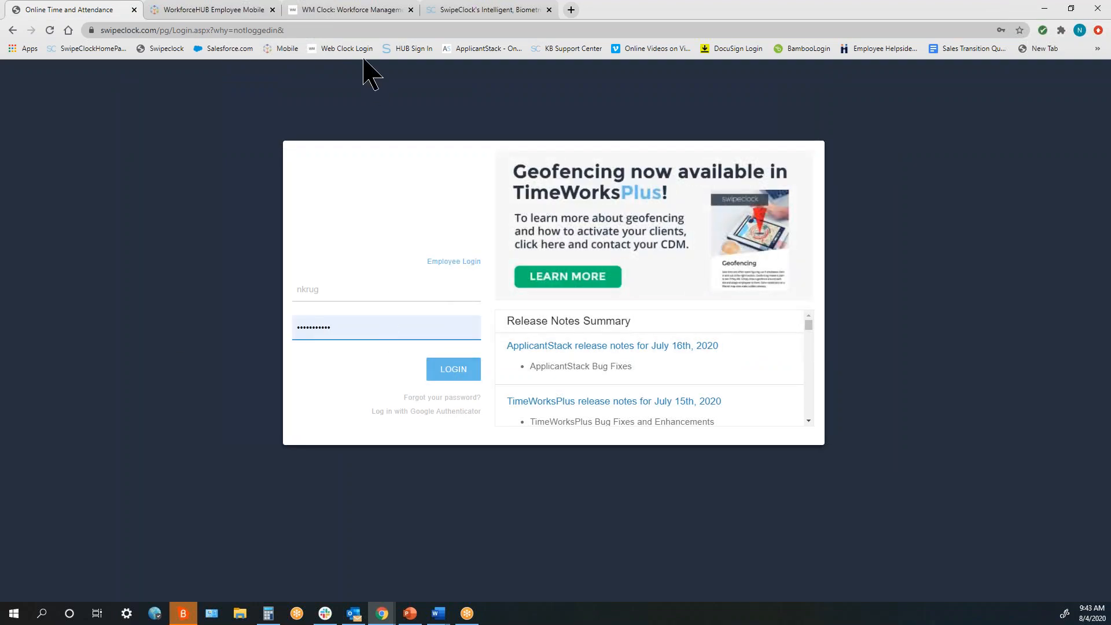
{"action": "left_click", "coordinate": [304, 30]}
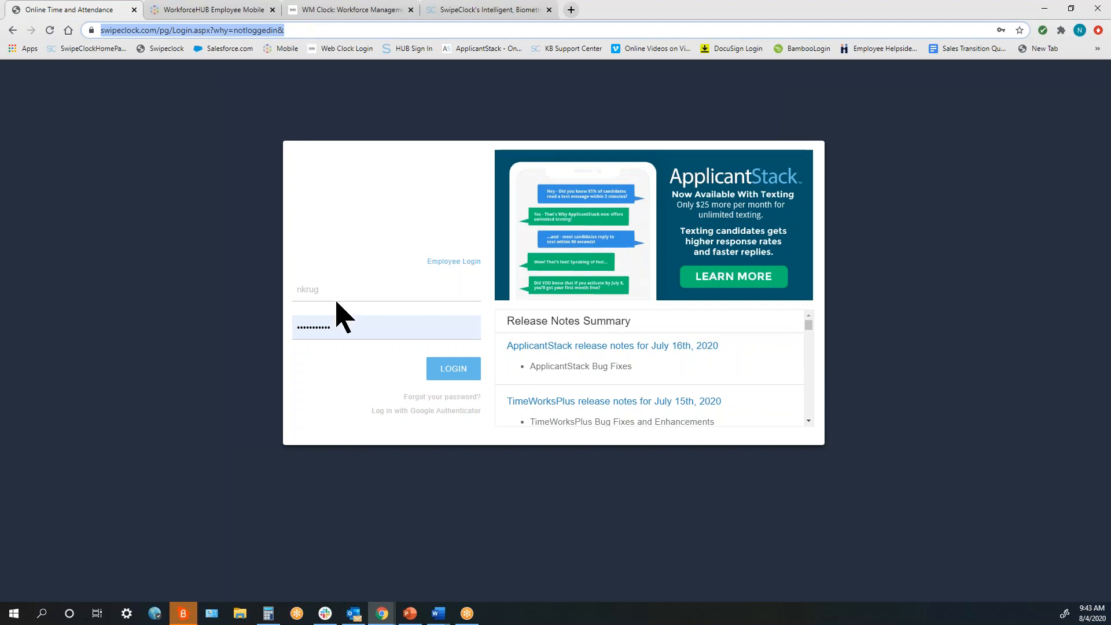
{"action": "left_click", "coordinate": [450, 368]}
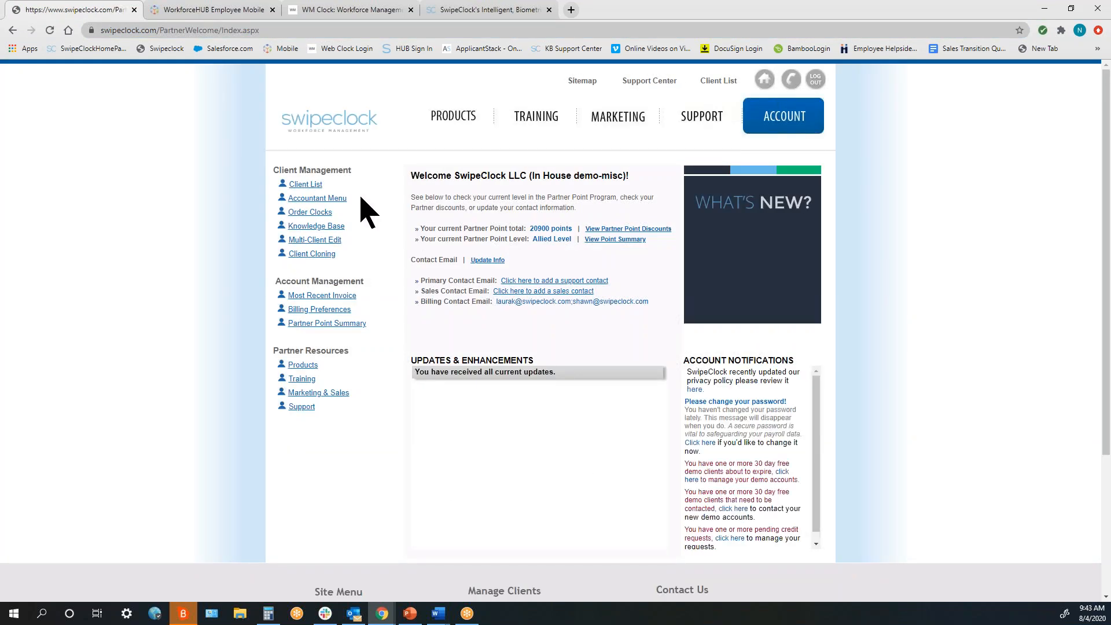
{"action": "left_click_drag", "start_coordinate": [322, 185], "coordinate": [281, 186]}
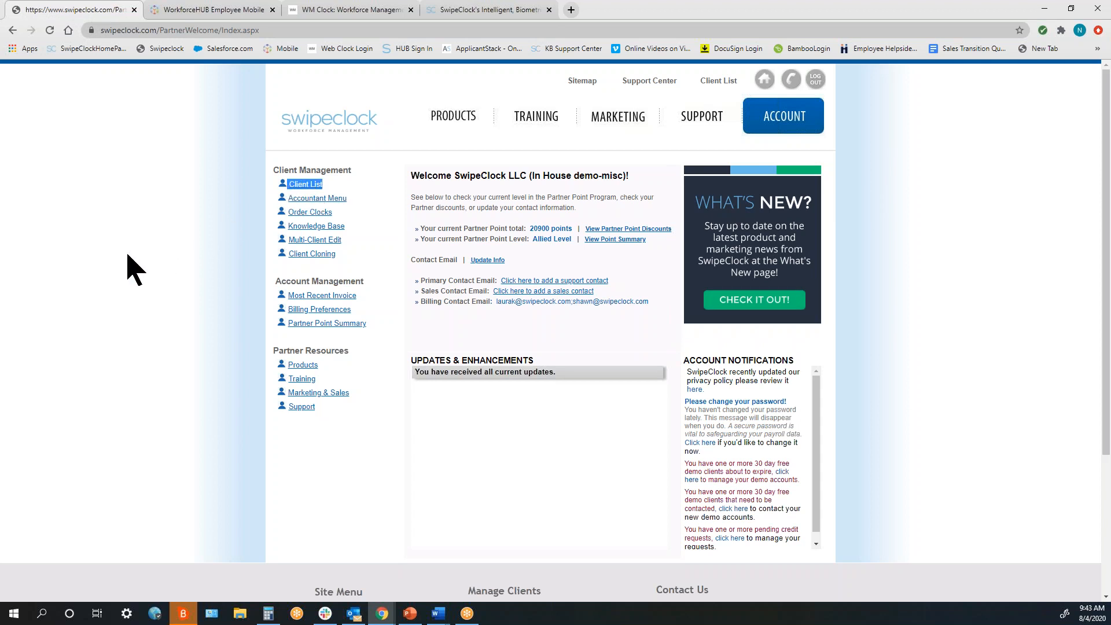
{"action": "left_click", "coordinate": [305, 184]}
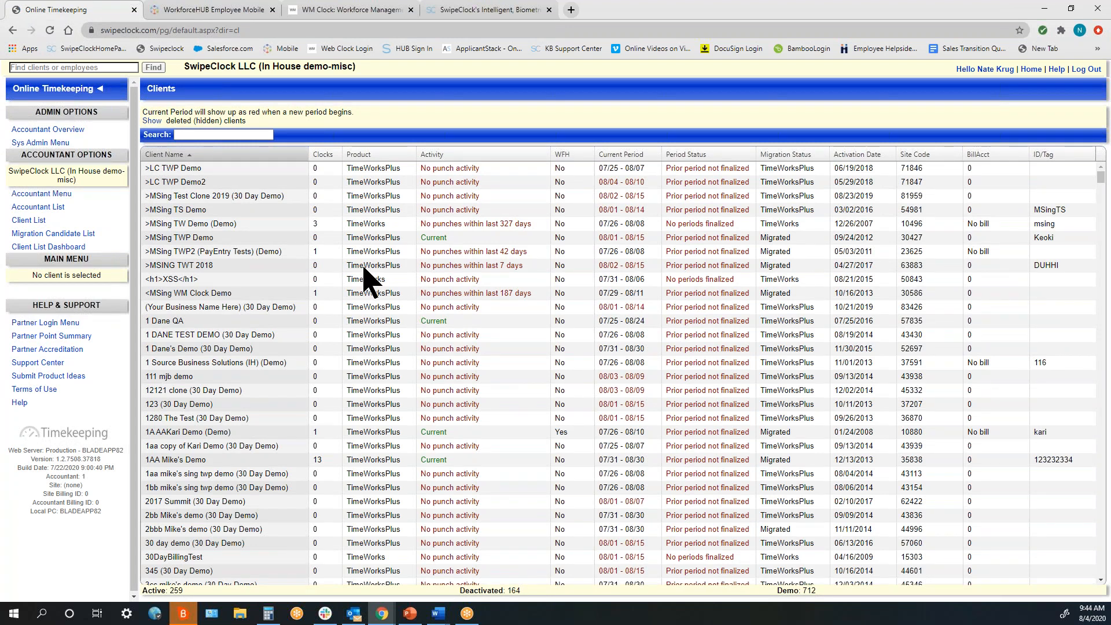
- Leave the TimeWorksTouch page for Online Timekeeping, and find and open The One Stop Shop client
{"action": "left_click", "coordinate": [489, 10]}
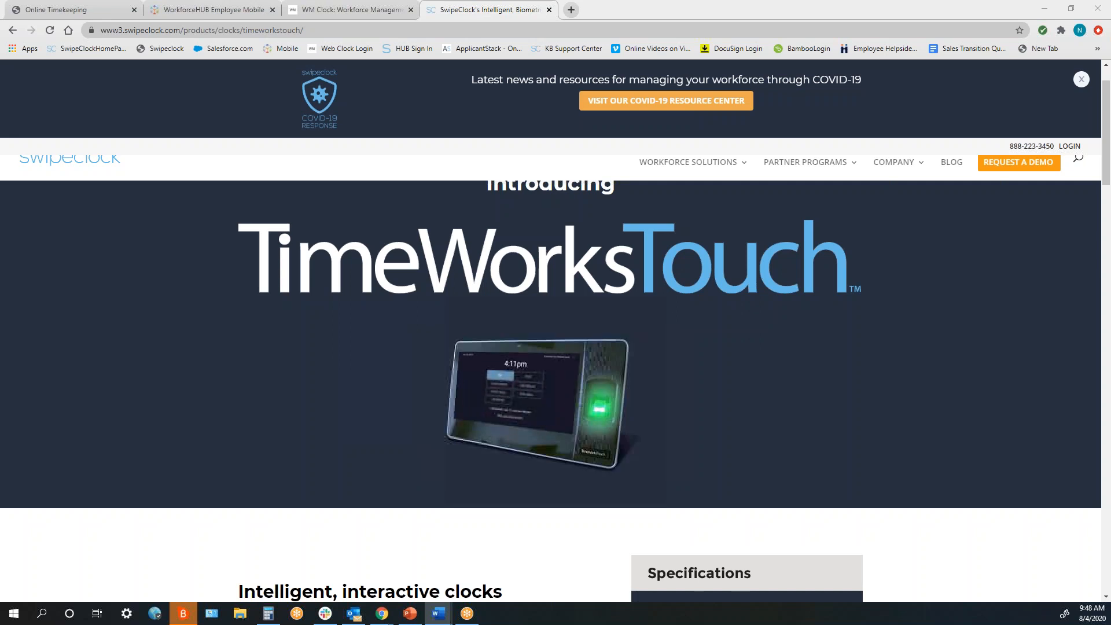
{"action": "left_click", "coordinate": [90, 10]}
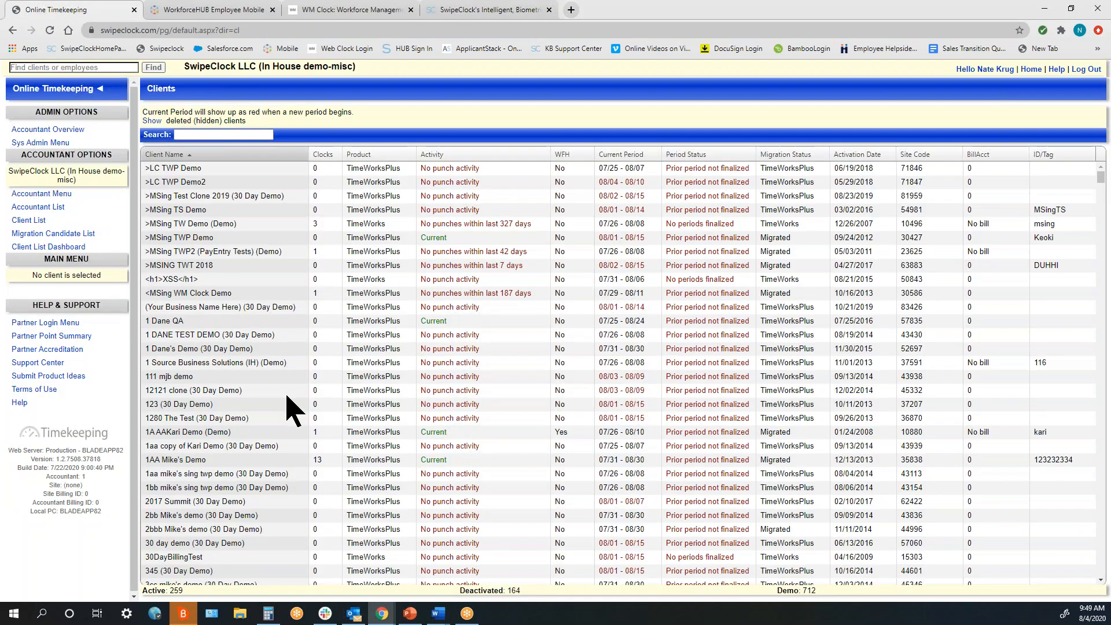
{"action": "left_click", "coordinate": [38, 67]}
{"action": "left_click", "coordinate": [64, 98]}
{"action": "left_click", "coordinate": [153, 67]}
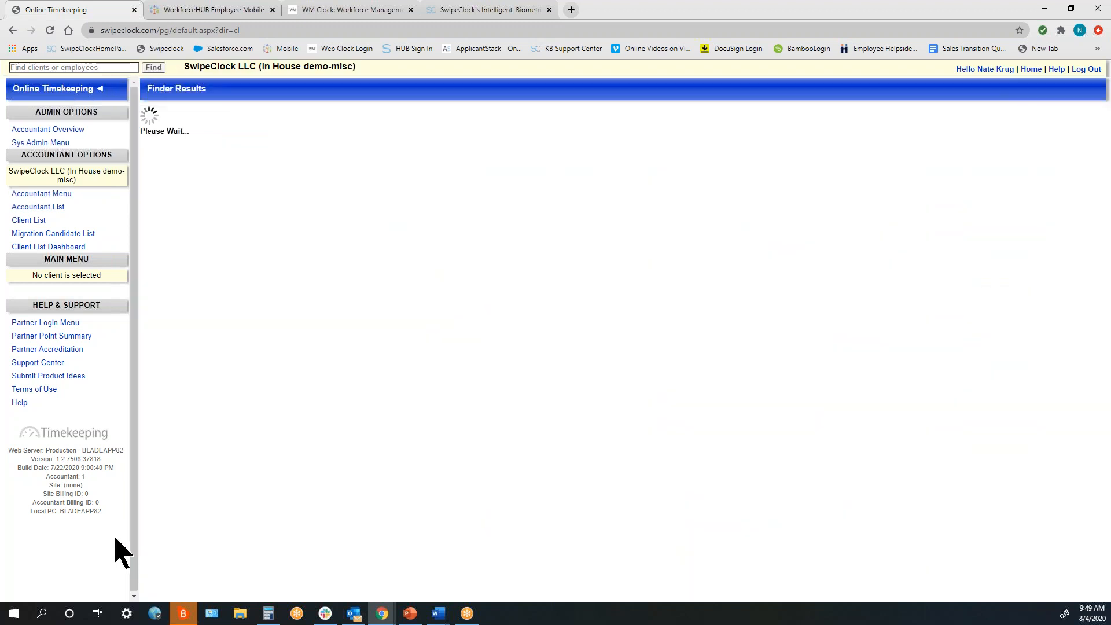
{"action": "left_click", "coordinate": [167, 157]}
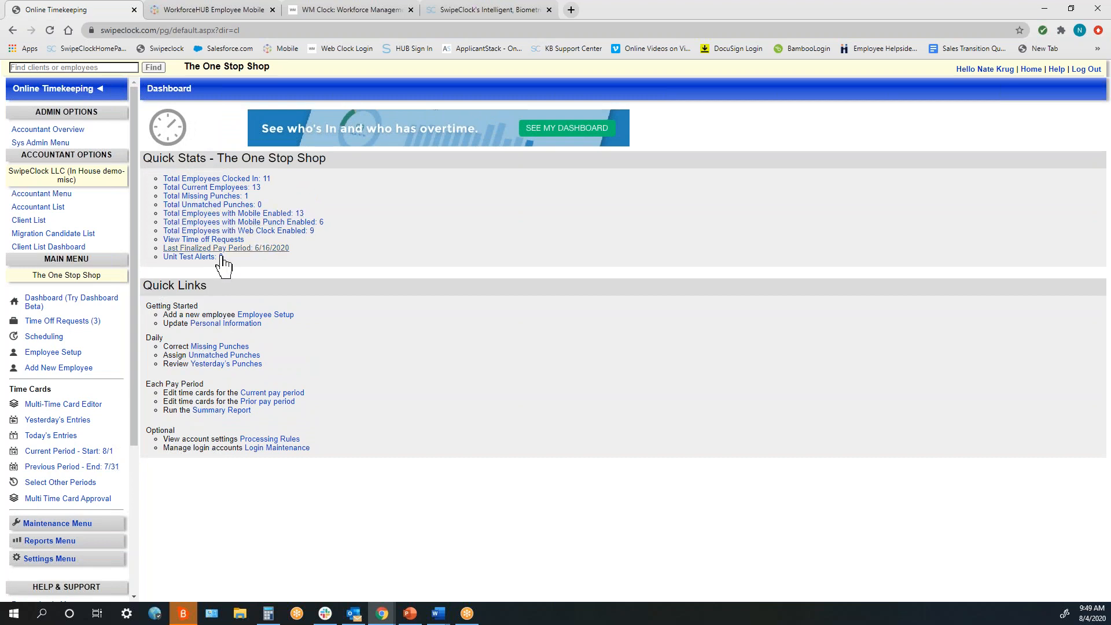
- Open a new employee form and fill in the employee's first name, last name, phone and e-mail from the saved suggestion
{"action": "left_click", "coordinate": [42, 369]}
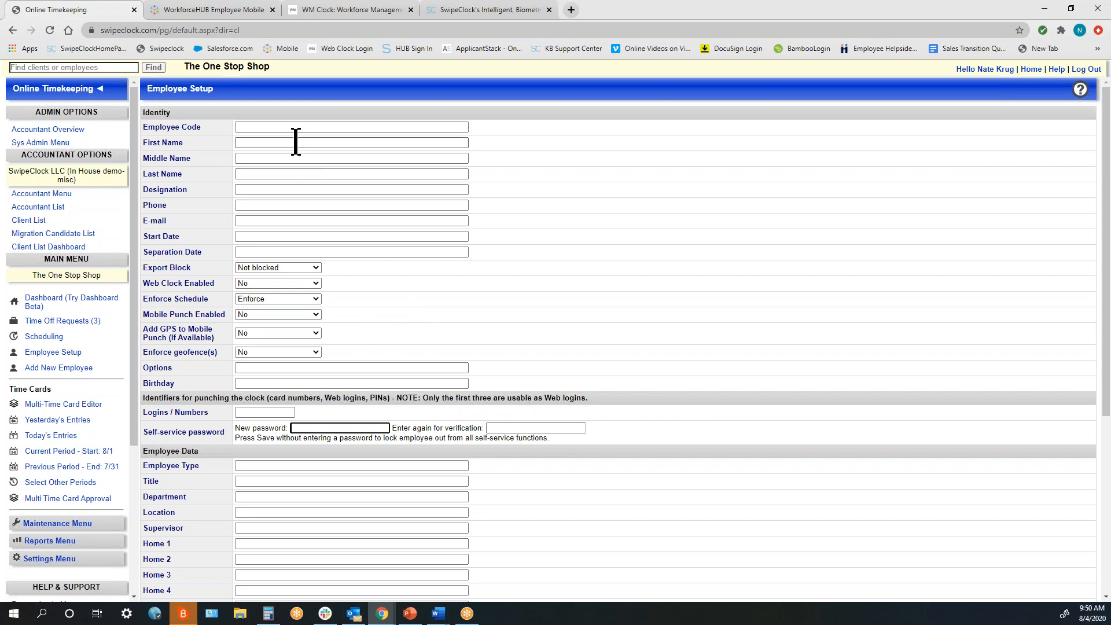
{"action": "left_click", "coordinate": [246, 144]}
{"action": "type", "text": "Nate"}
{"action": "key", "text": "Down"}
{"action": "key", "text": "Return"}
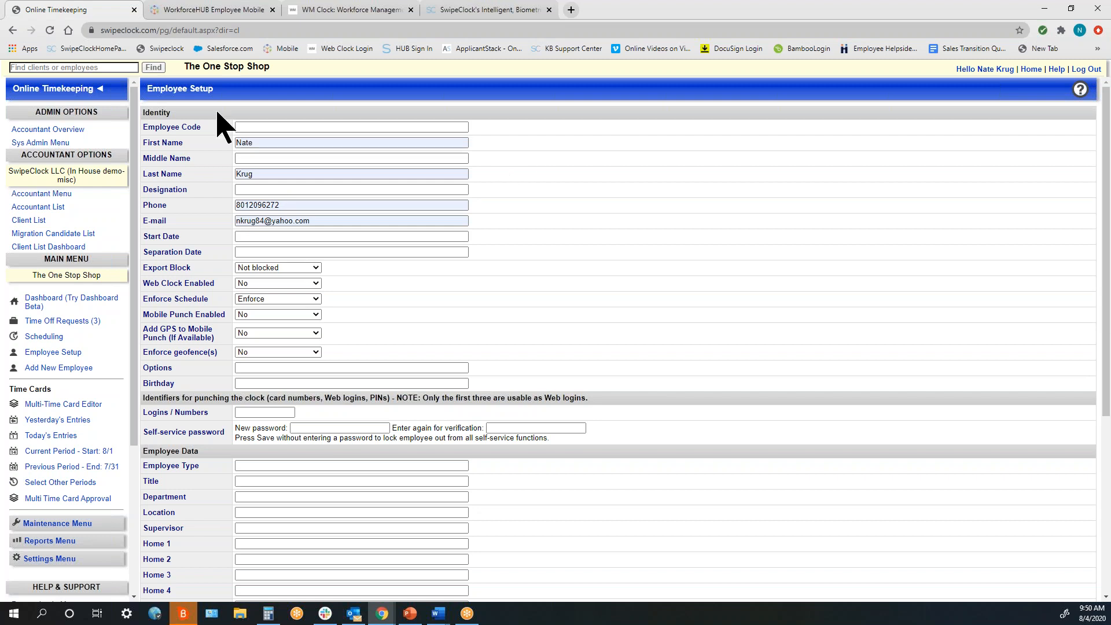
- Examine the Employee Code, Start Date and Separation Date fields of the new employee form, leaving them blank
{"action": "left_click", "coordinate": [249, 126]}
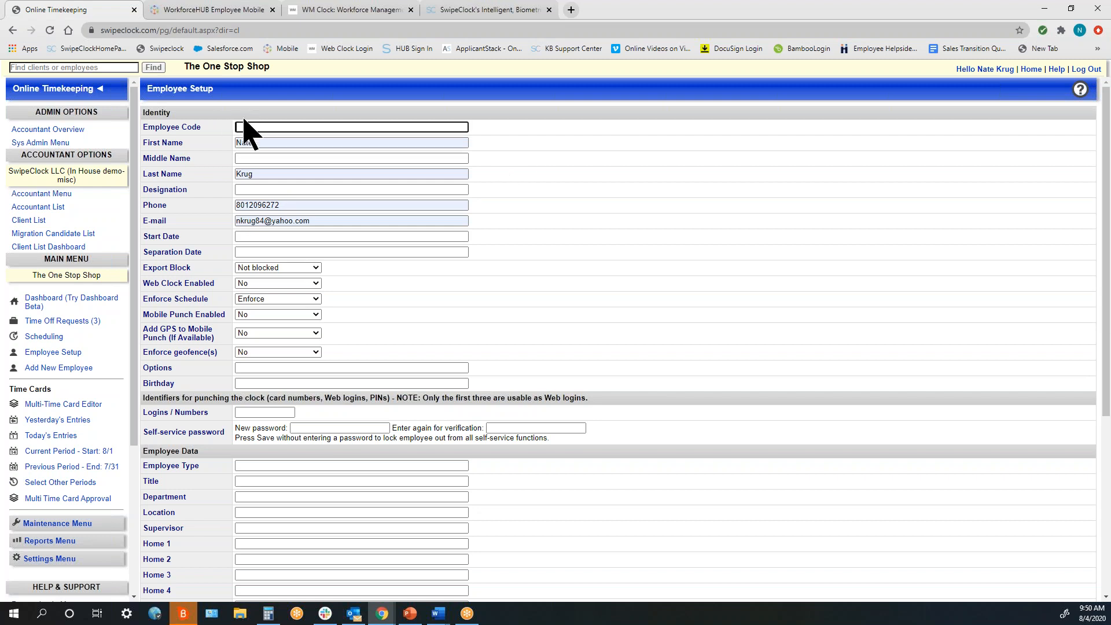
{"action": "left_click", "coordinate": [259, 236]}
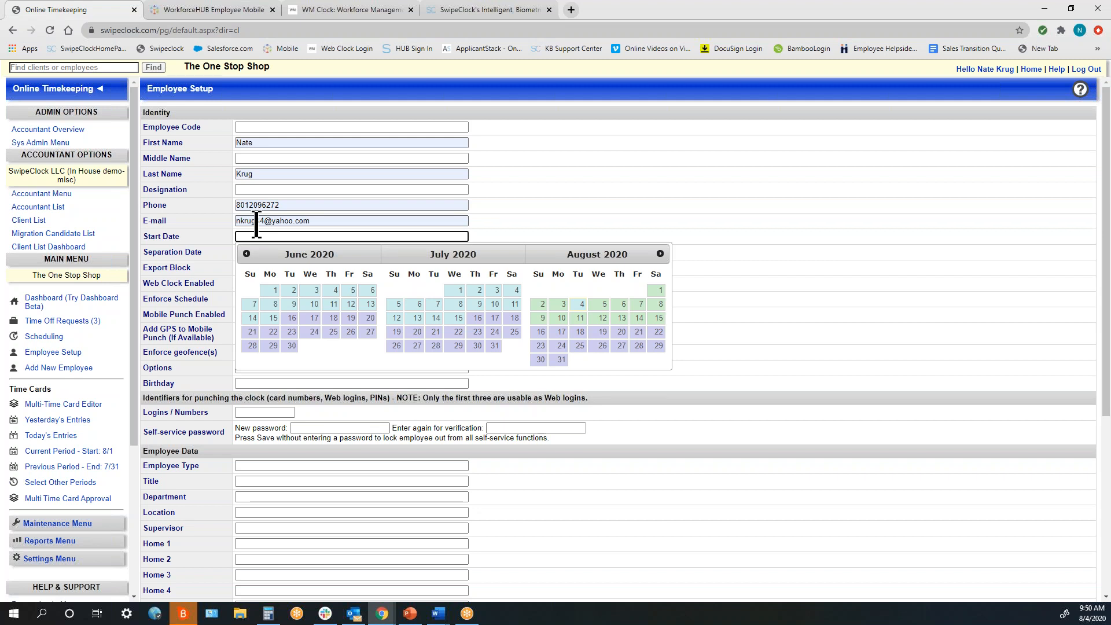
{"action": "left_click", "coordinate": [573, 236]}
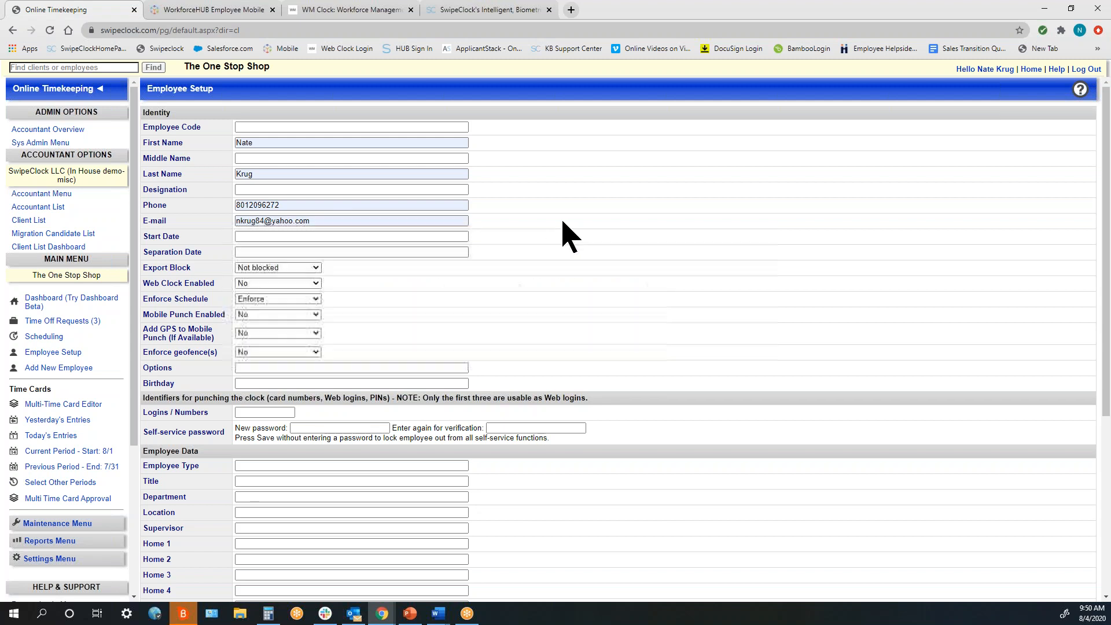
{"action": "left_click_drag", "start_coordinate": [211, 256], "coordinate": [142, 255]}
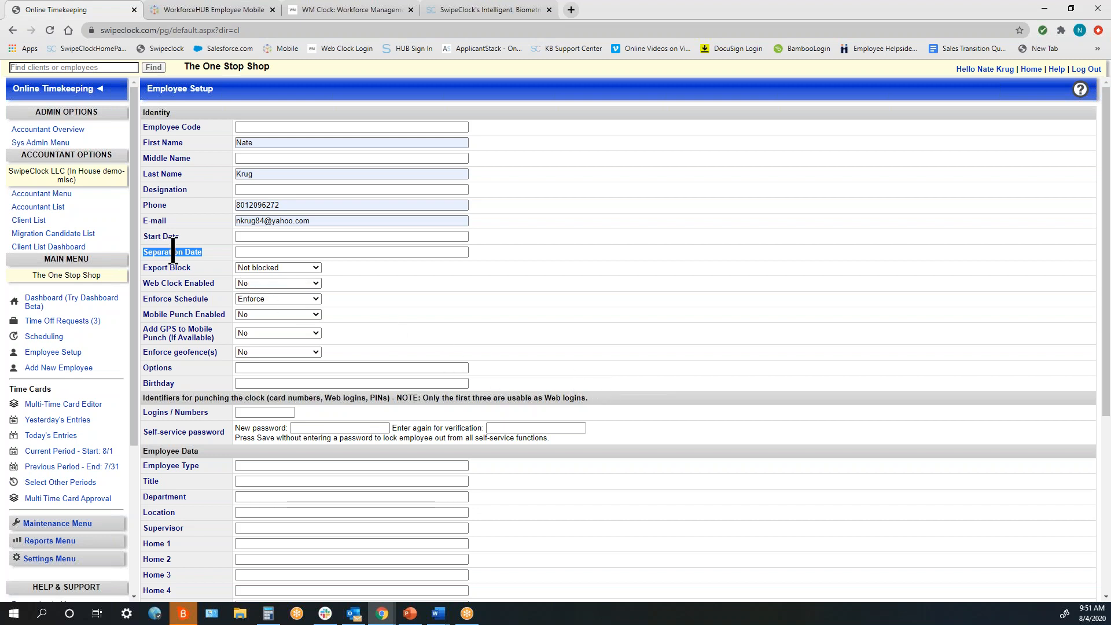
{"action": "left_click_drag", "start_coordinate": [184, 237], "coordinate": [144, 258]}
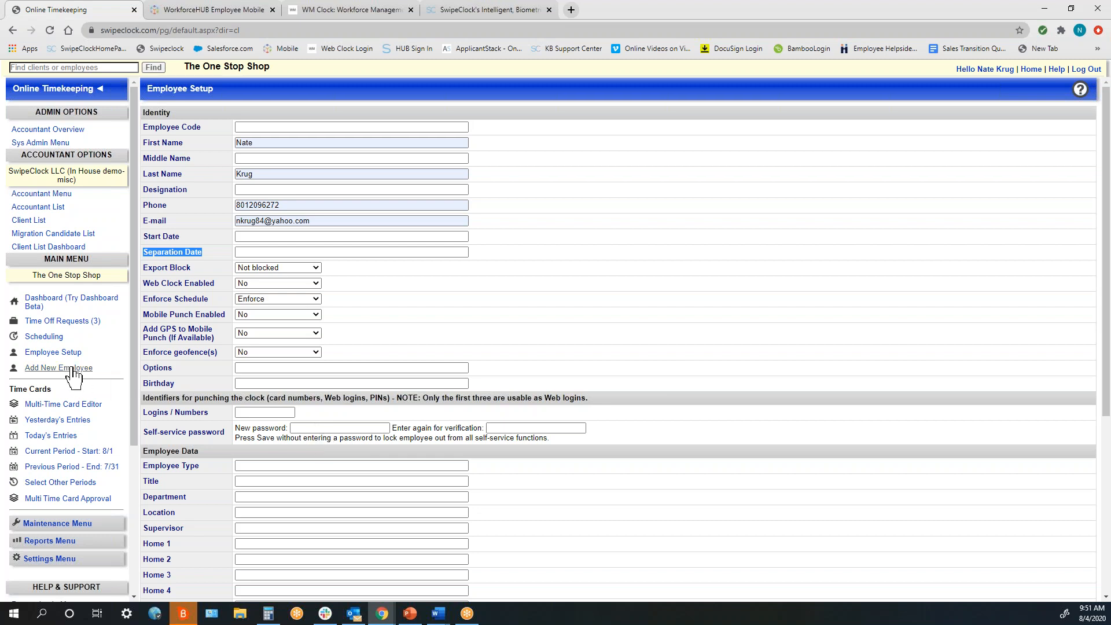
- Open Today's Entries and review all employees' time cards for 8/4/2020 through to the totals
{"action": "left_click", "coordinate": [56, 438]}
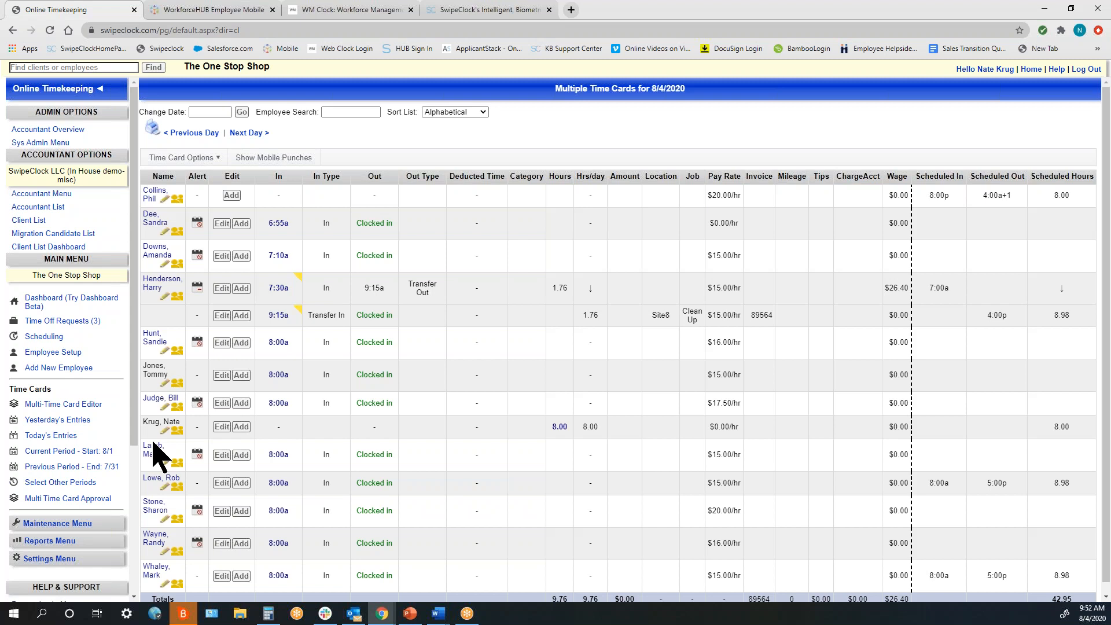
{"action": "scroll", "coordinate": [274, 426], "scroll_direction": "down", "scroll_amount": 1}
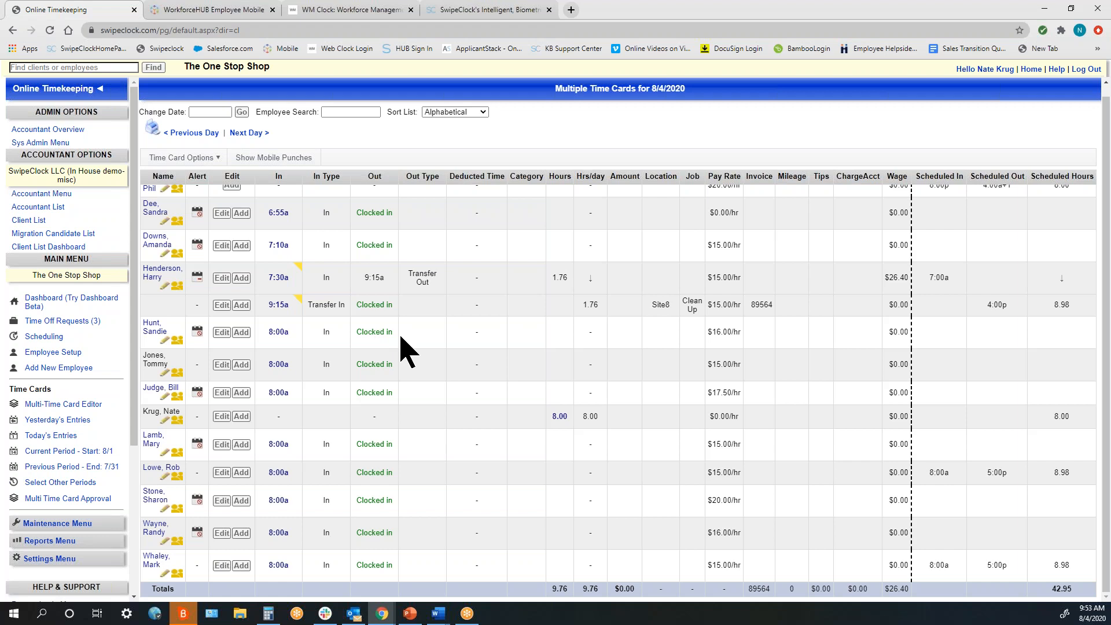
- Open the Timekeeping Help site from the Help & Support section and look over its how-to categories
{"action": "scroll", "coordinate": [68, 281], "scroll_direction": "down", "scroll_amount": 4}
{"action": "left_click_drag", "start_coordinate": [114, 376], "coordinate": [26, 373]}
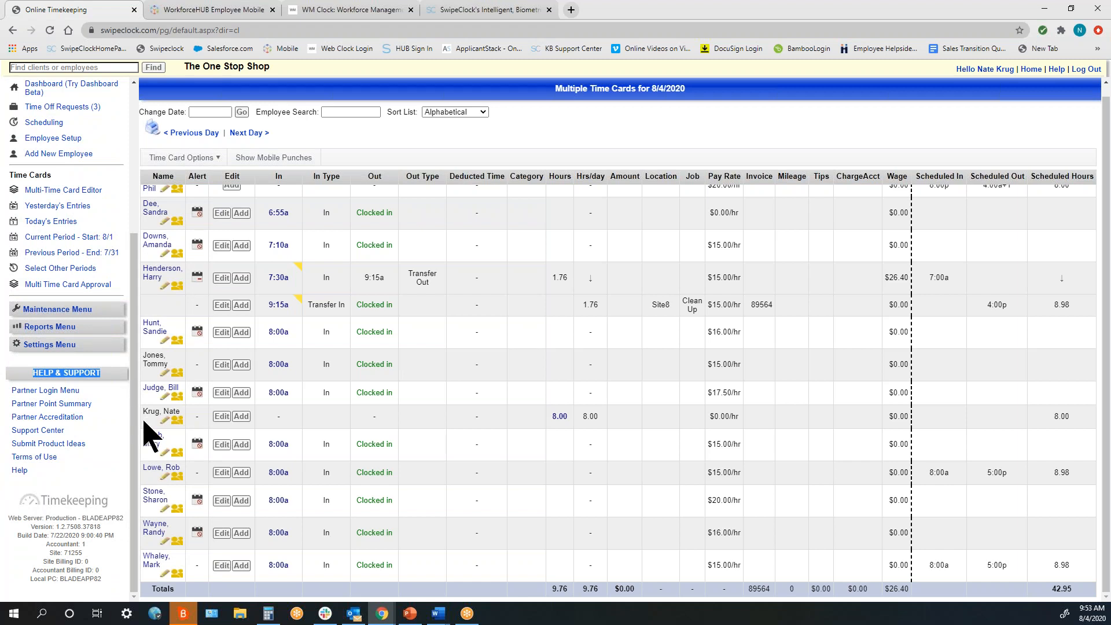
{"action": "mouse_move", "coordinate": [66, 432]}
{"action": "left_mouse_down"}
{"action": "mouse_move", "coordinate": [17, 435]}
{"action": "mouse_move", "coordinate": [64, 439]}
{"action": "left_mouse_up"}
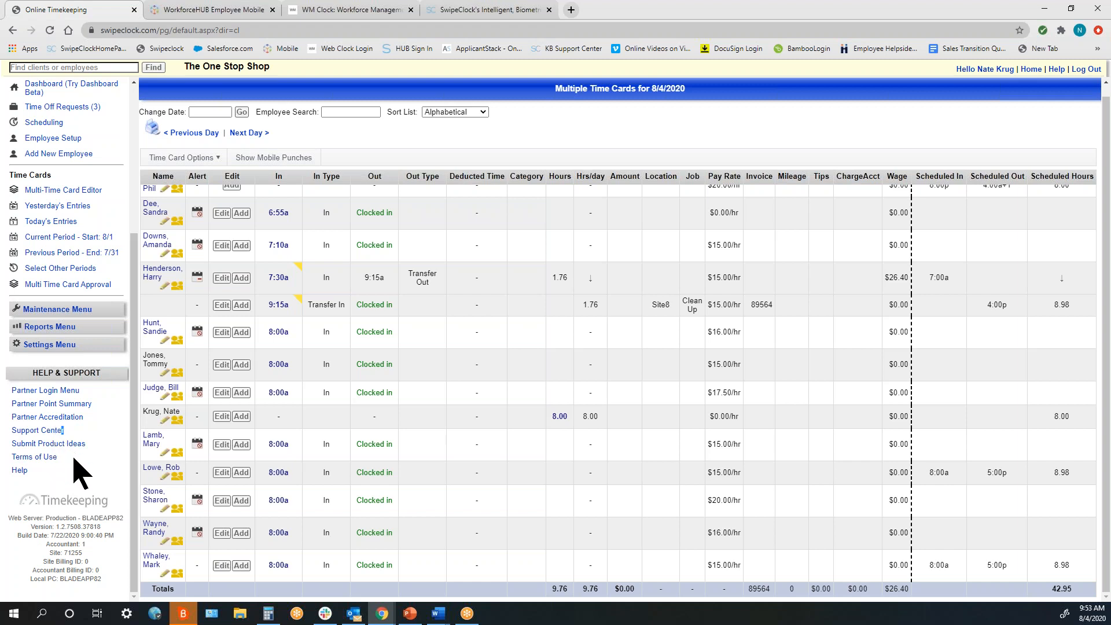
{"action": "left_click", "coordinate": [14, 470]}
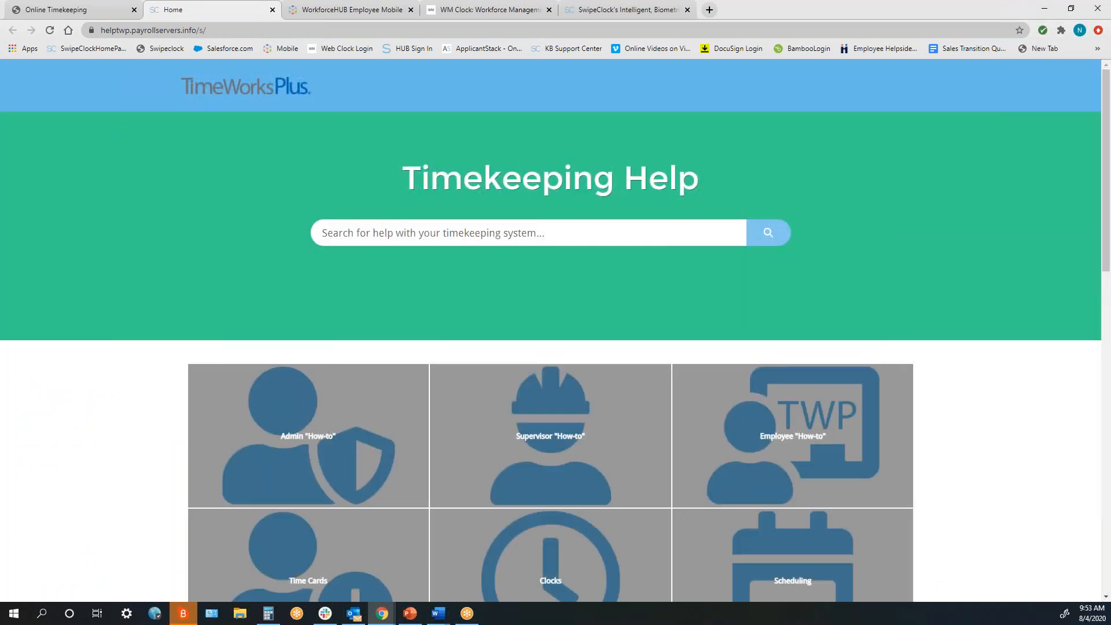
{"action": "scroll", "coordinate": [355, 488], "scroll_direction": "down", "scroll_amount": 2}
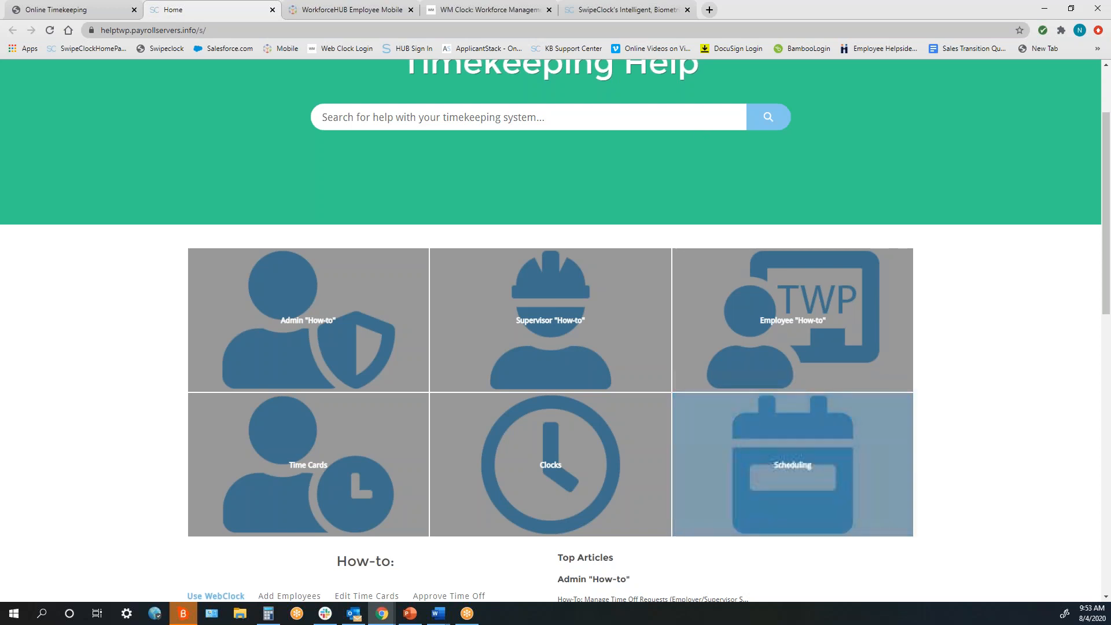
- Compare the open TimeWorksTouch, Timekeeping Help, Employee Login and Online Timekeeping pages
{"action": "left_click", "coordinate": [648, 11]}
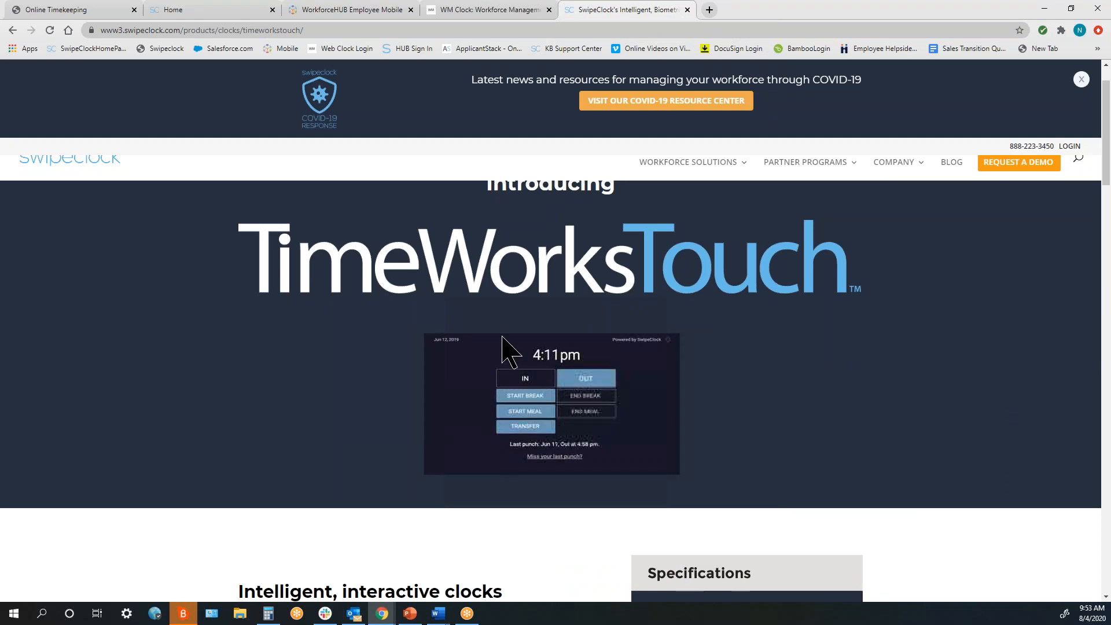
{"action": "left_click", "coordinate": [250, 12]}
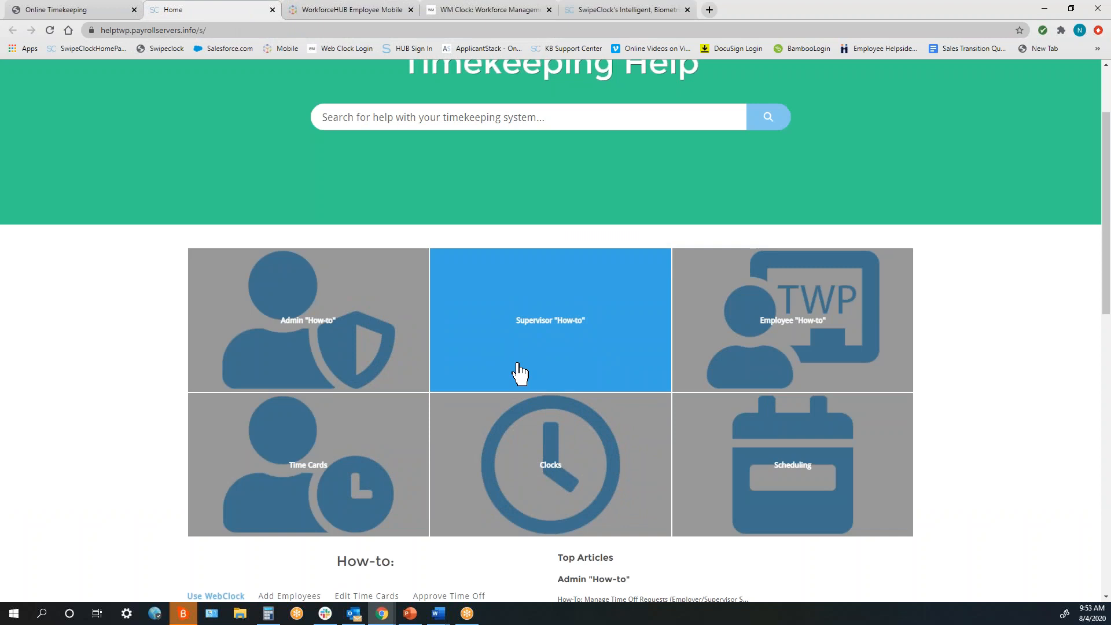
{"action": "left_click", "coordinate": [476, 12]}
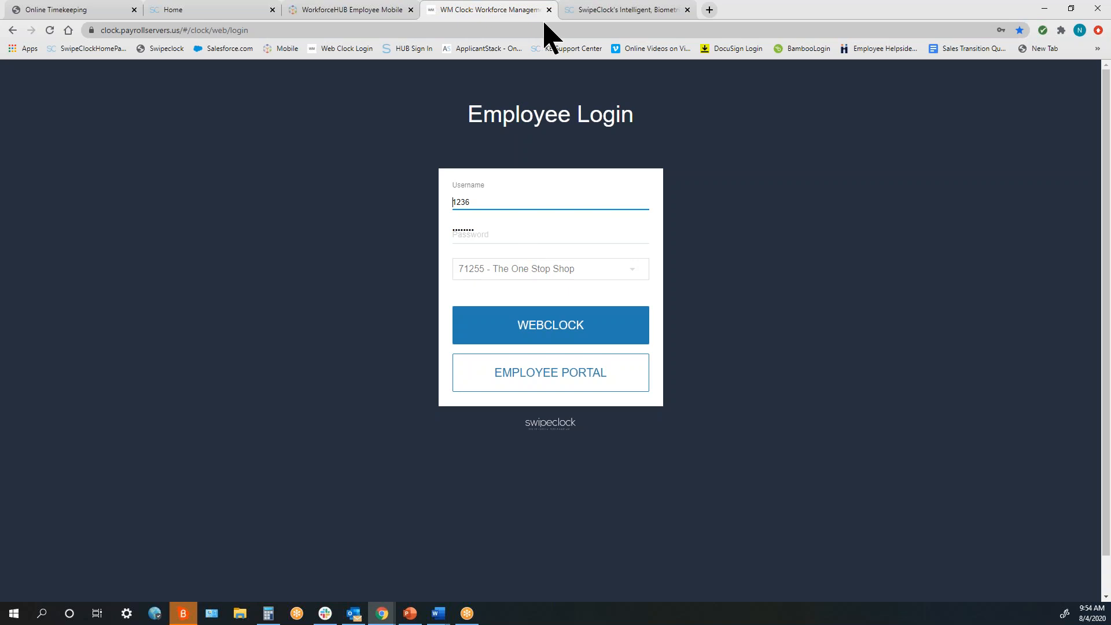
{"action": "left_click", "coordinate": [593, 11]}
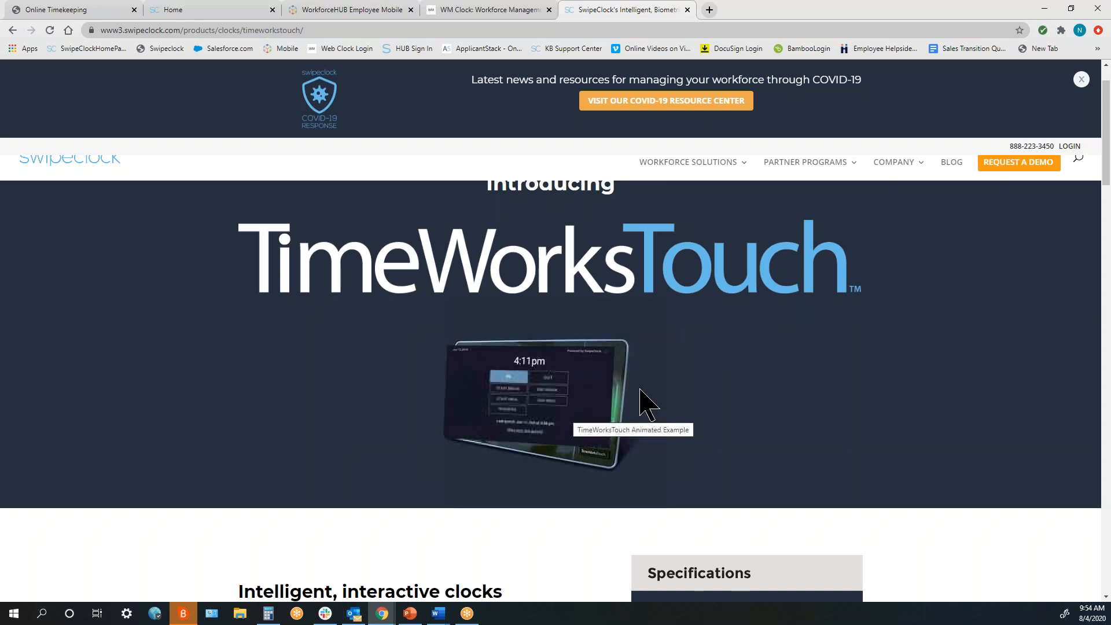
{"action": "left_click", "coordinate": [77, 12]}
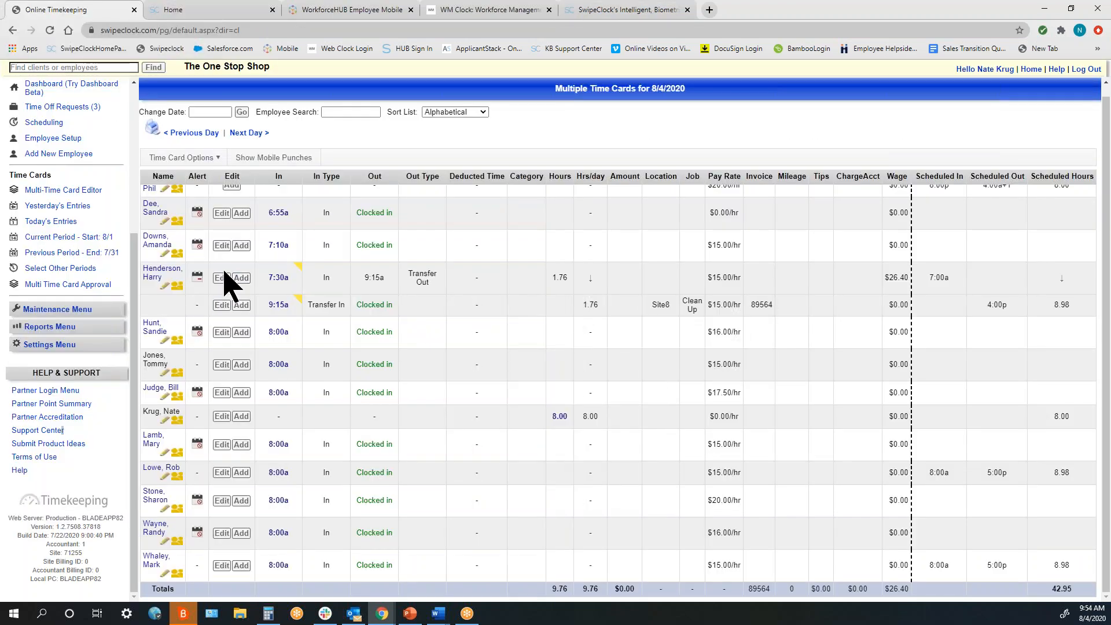
{"action": "left_click", "coordinate": [604, 11]}
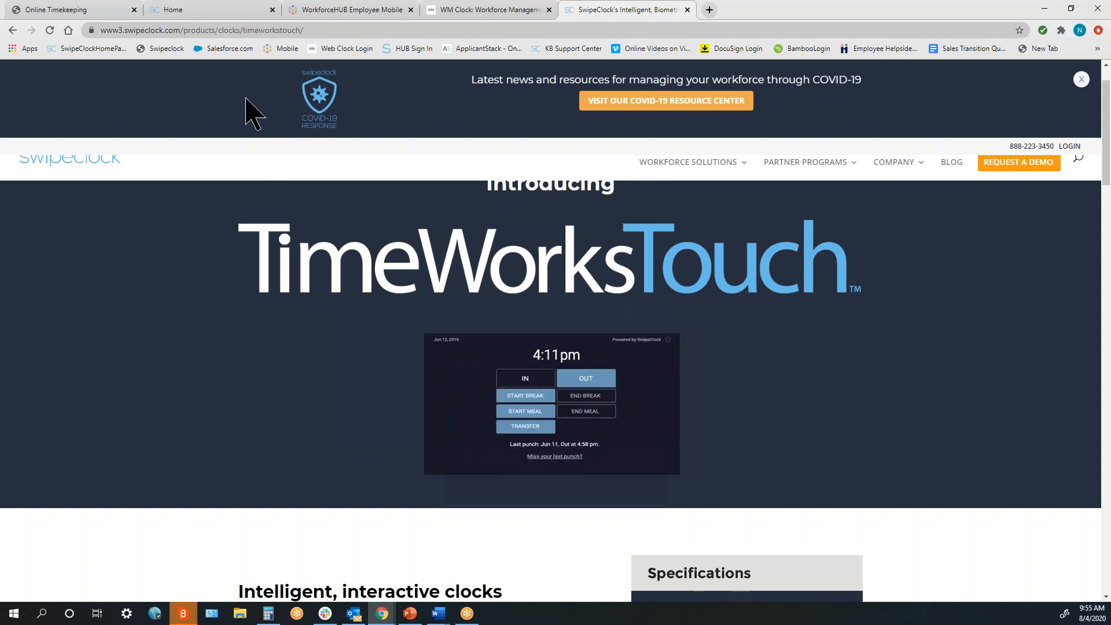
- Return to Online Timekeeping and open the Employee Setup list for The One Stop Shop
{"action": "left_click", "coordinate": [61, 9]}
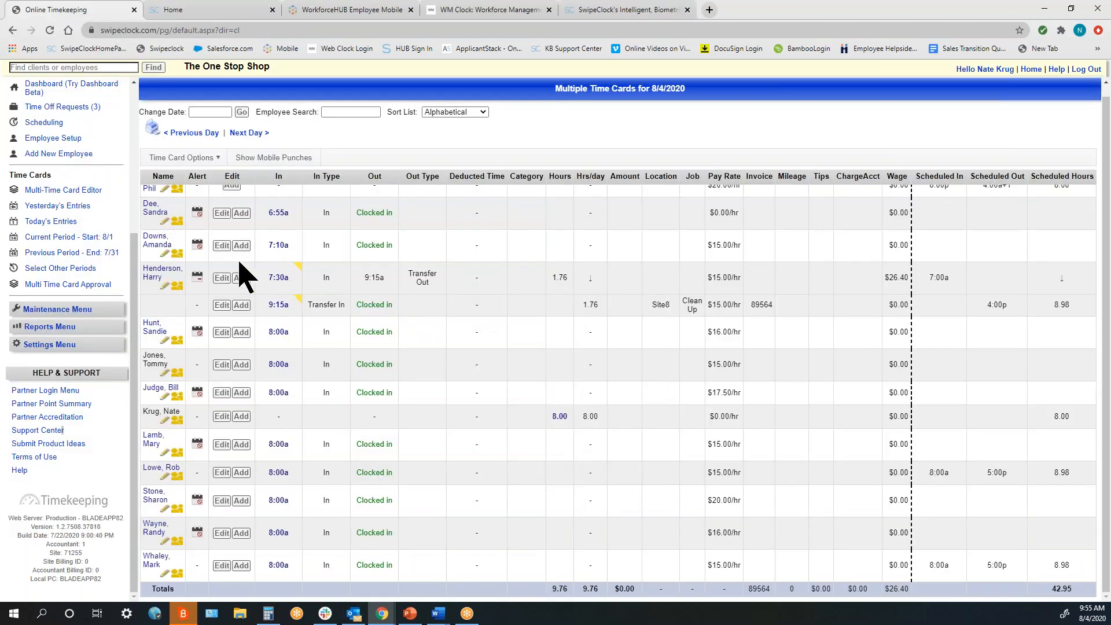
{"action": "scroll", "coordinate": [124, 243], "scroll_direction": "up", "scroll_amount": 1}
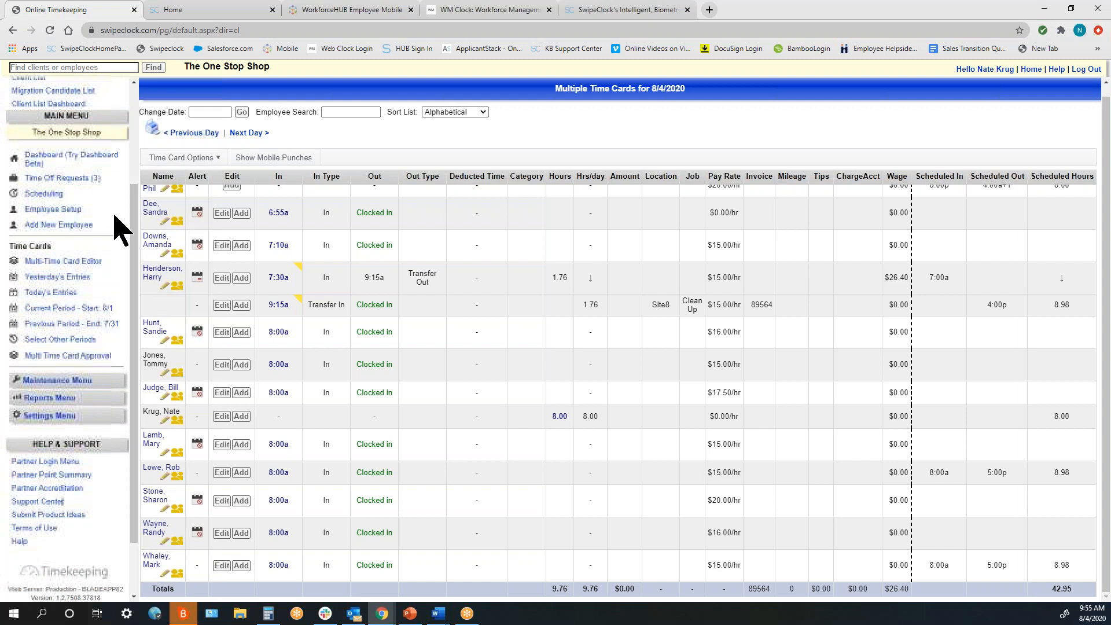
{"action": "left_click", "coordinate": [61, 209]}
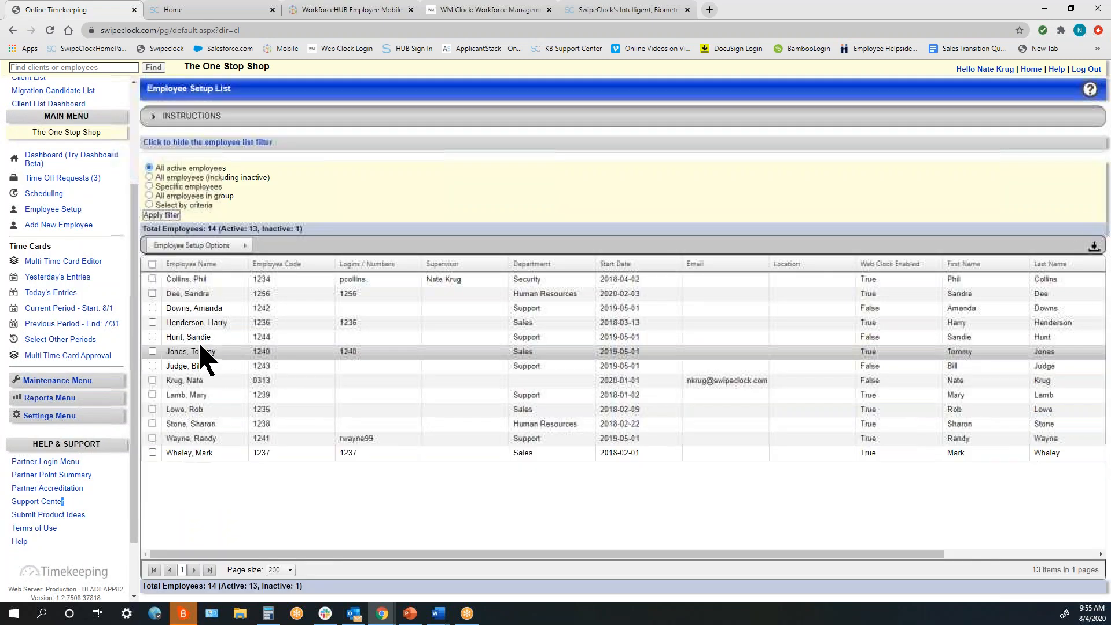
- Open the setup record of a Sales employee, and view the TimeWorksTouch product page down to its specifications
{"action": "left_click", "coordinate": [199, 356]}
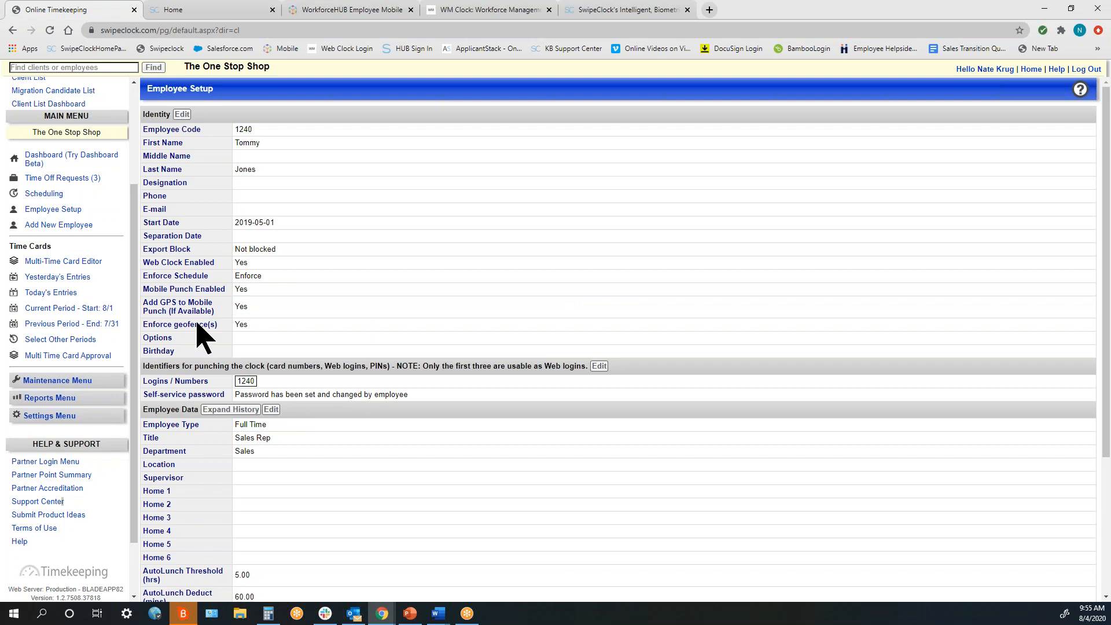
{"action": "left_click", "coordinate": [642, 12]}
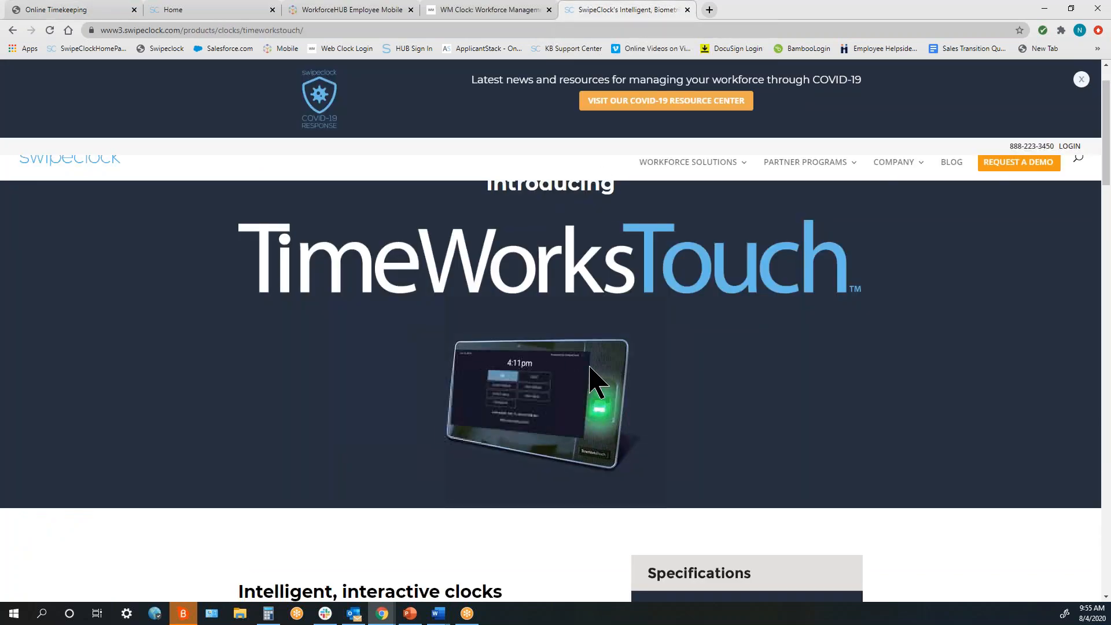
{"action": "scroll", "coordinate": [593, 379], "scroll_direction": "down", "scroll_amount": 1}
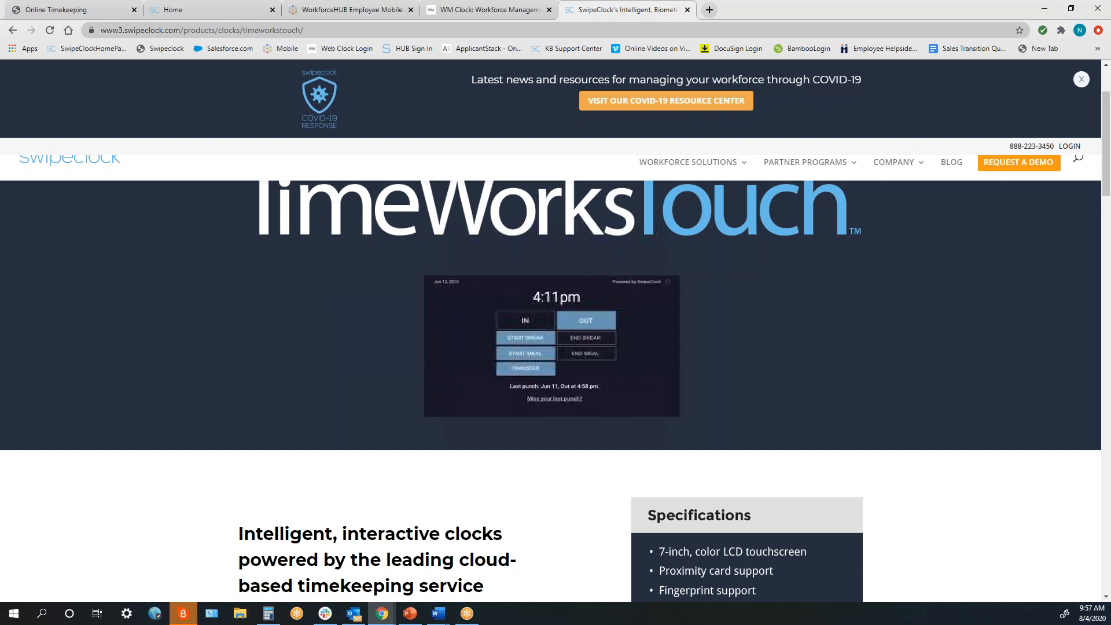
{"action": "key", "text": "alt+Tab"}
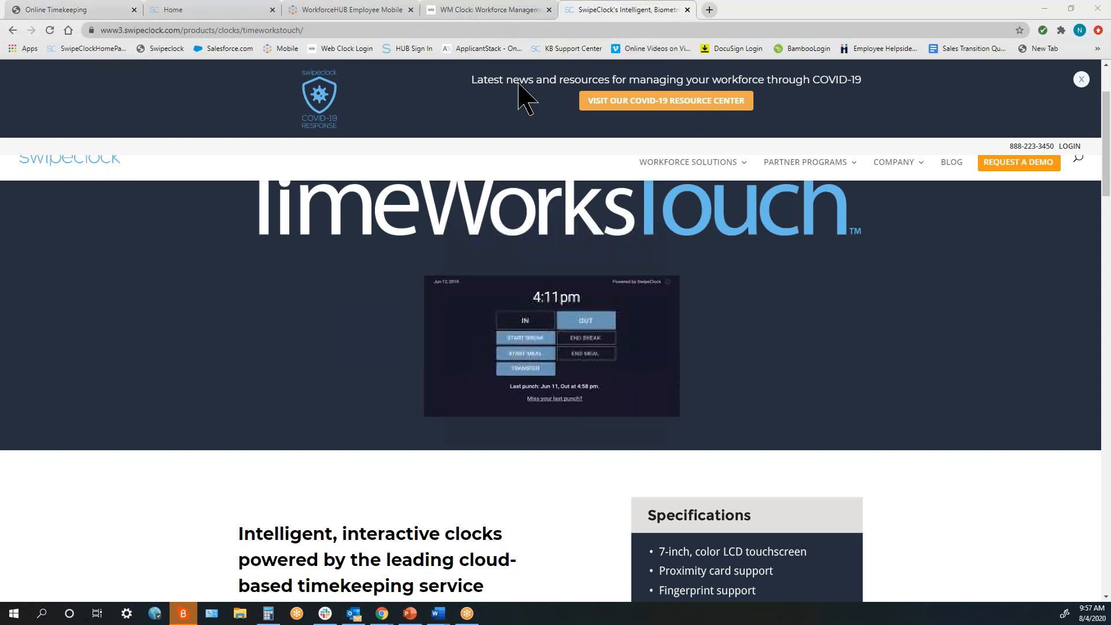
- On the Employee Login page, fill in an employee's saved username and password for The One Stop Shop, log in and try to clock in
{"action": "left_click", "coordinate": [489, 11]}
{"action": "left_click", "coordinate": [481, 206]}
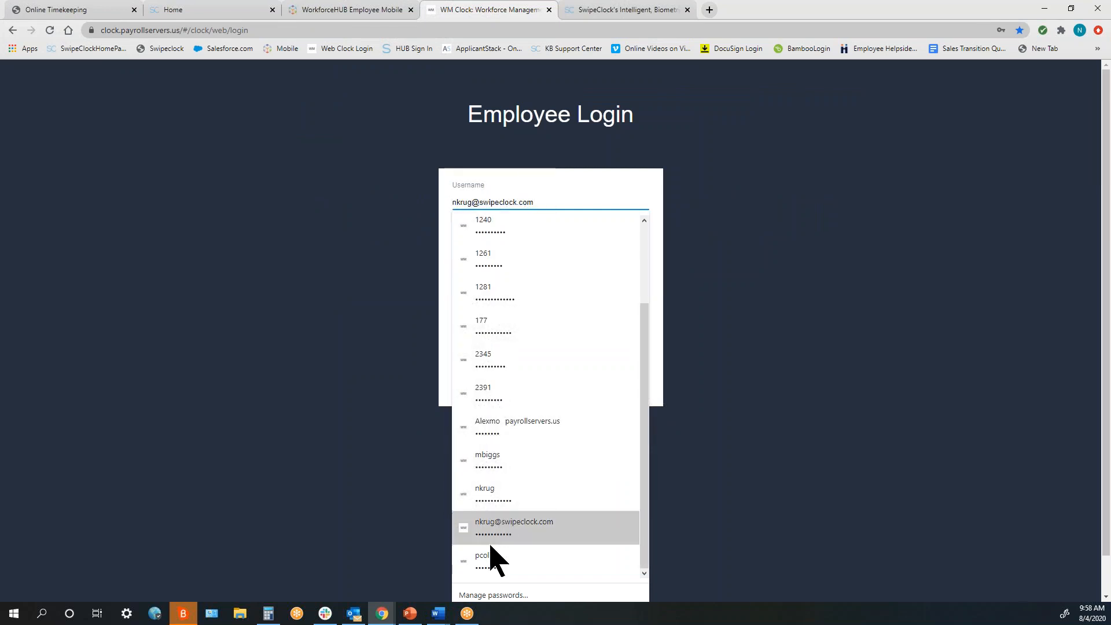
{"action": "left_click", "coordinate": [496, 560]}
{"action": "left_click", "coordinate": [496, 238]}
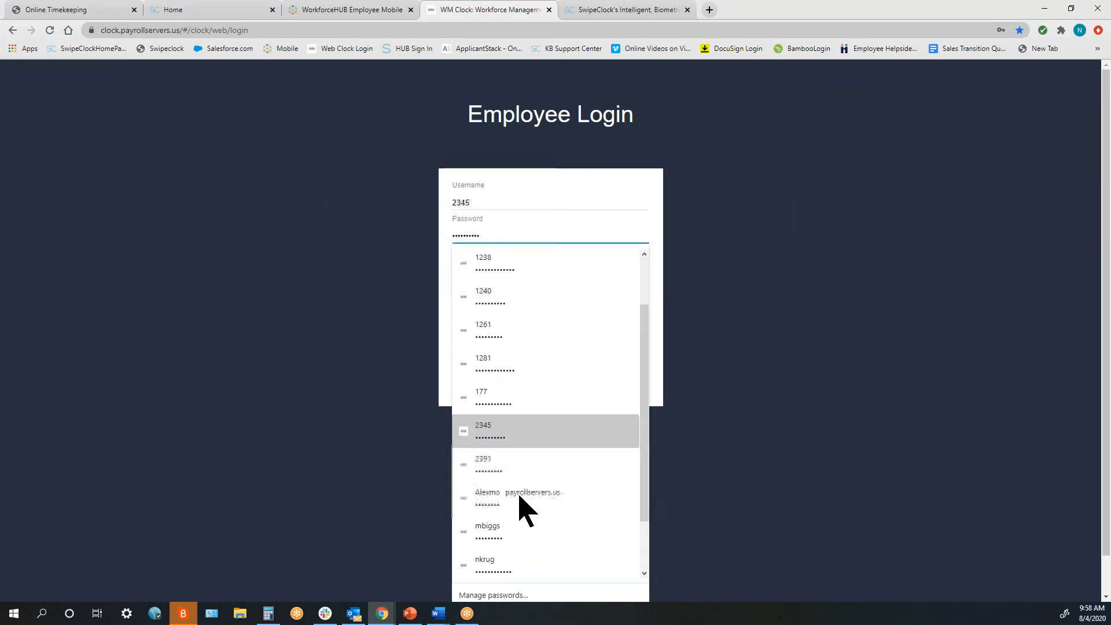
{"action": "left_click", "coordinate": [509, 561]}
{"action": "left_click", "coordinate": [552, 330]}
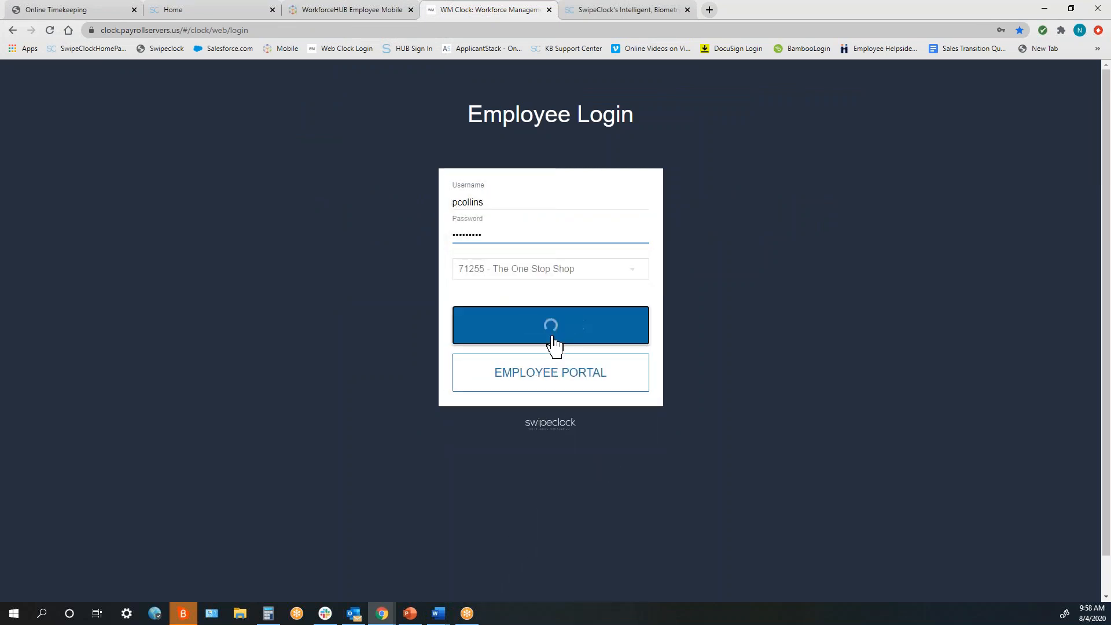
{"action": "left_click", "coordinate": [505, 236]}
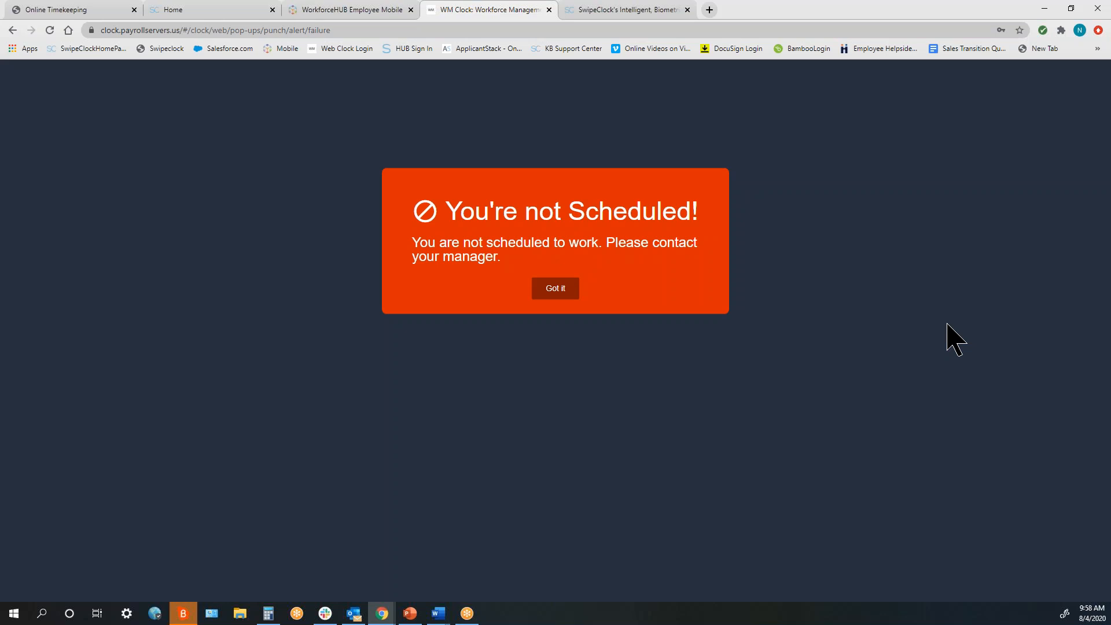
- Return to Online Timekeeping, open Today's Entries and examine the schedule deviation alerts in the enlarged Alert column
{"action": "left_click", "coordinate": [88, 12]}
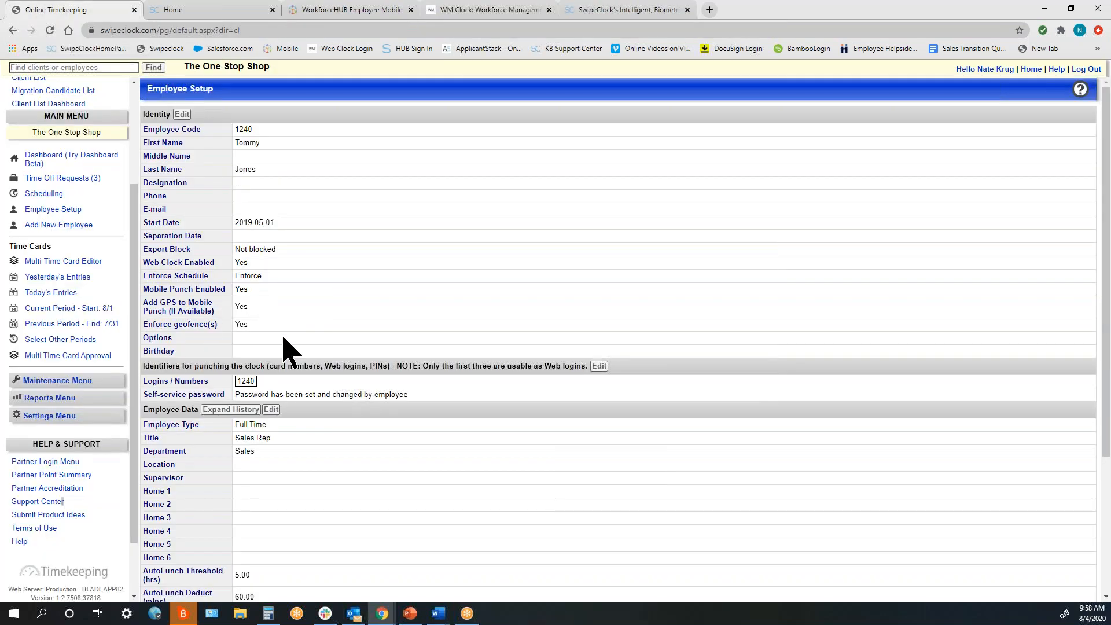
{"action": "left_click", "coordinate": [59, 293]}
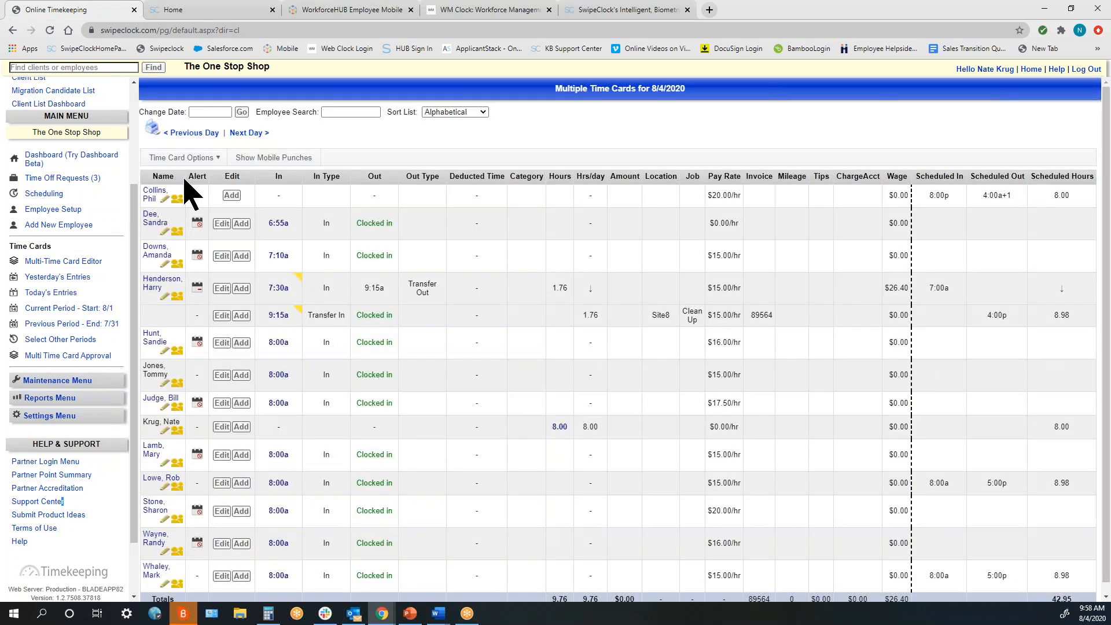
{"action": "left_click_drag", "start_coordinate": [202, 179], "coordinate": [206, 177]}
{"action": "mouse_move", "coordinate": [200, 219]}
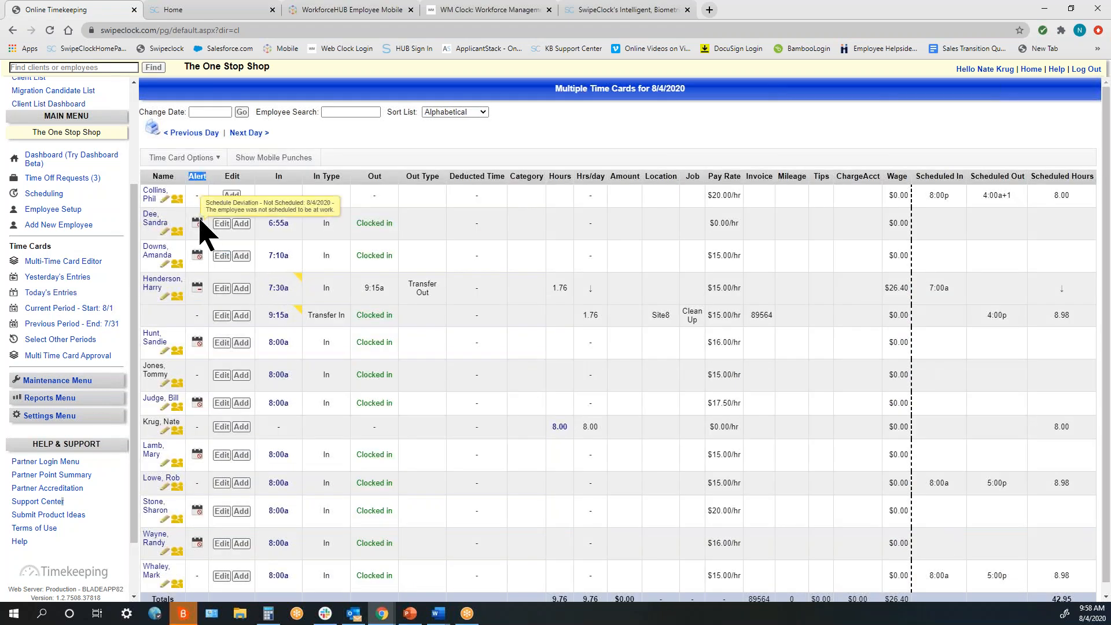
{"action": "key", "text": "ctrl+plus"}
{"action": "key", "text": "ctrl+plus"}
{"action": "key", "text": "ctrl+plus"}
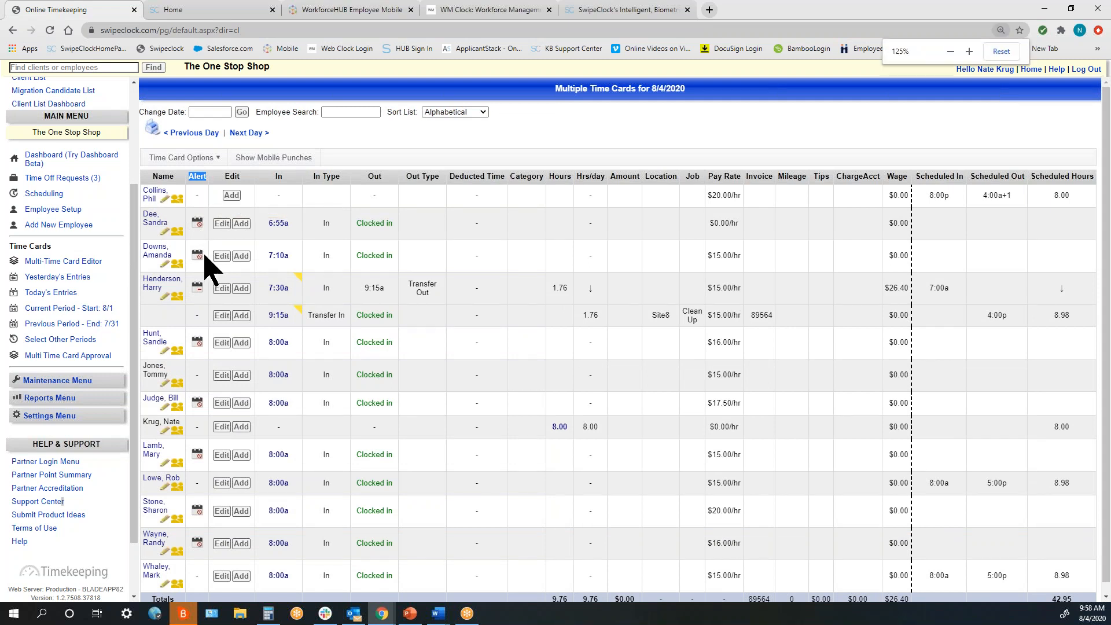
{"action": "mouse_move", "coordinate": [294, 304]}
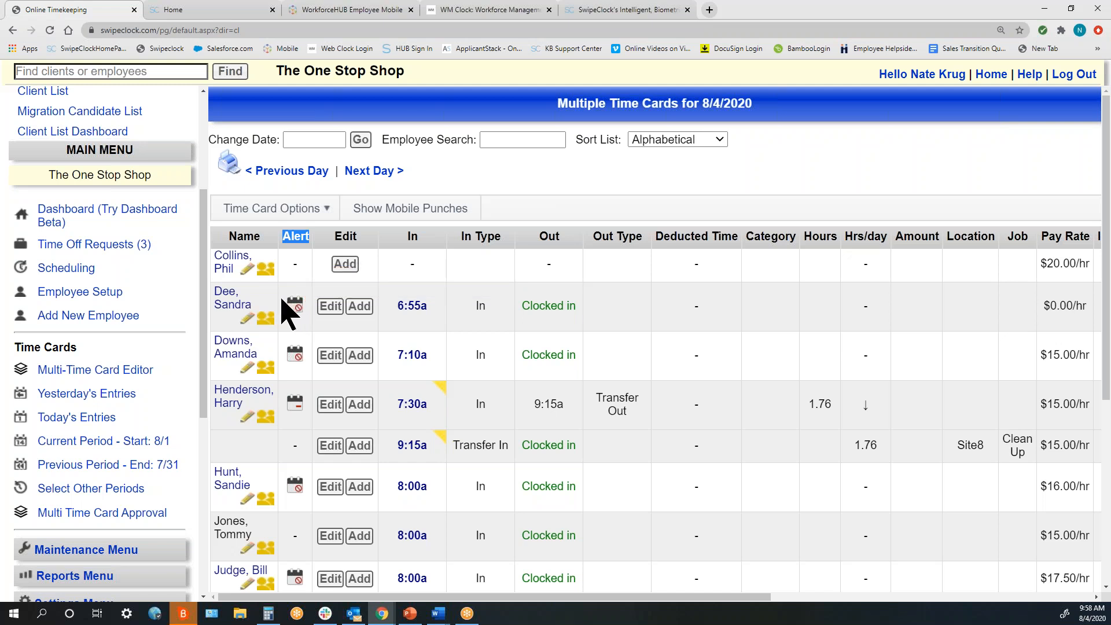
- Open the Schedule Deviation report from the Scheduling reports
{"action": "left_click", "coordinate": [87, 274]}
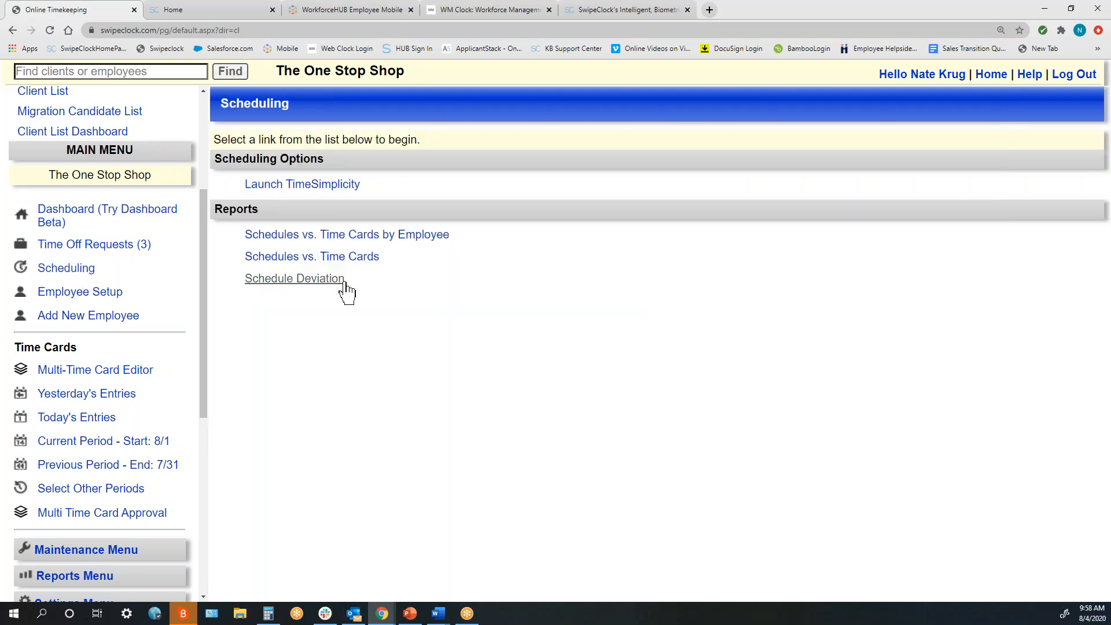
{"action": "left_click_drag", "start_coordinate": [360, 292], "coordinate": [241, 284]}
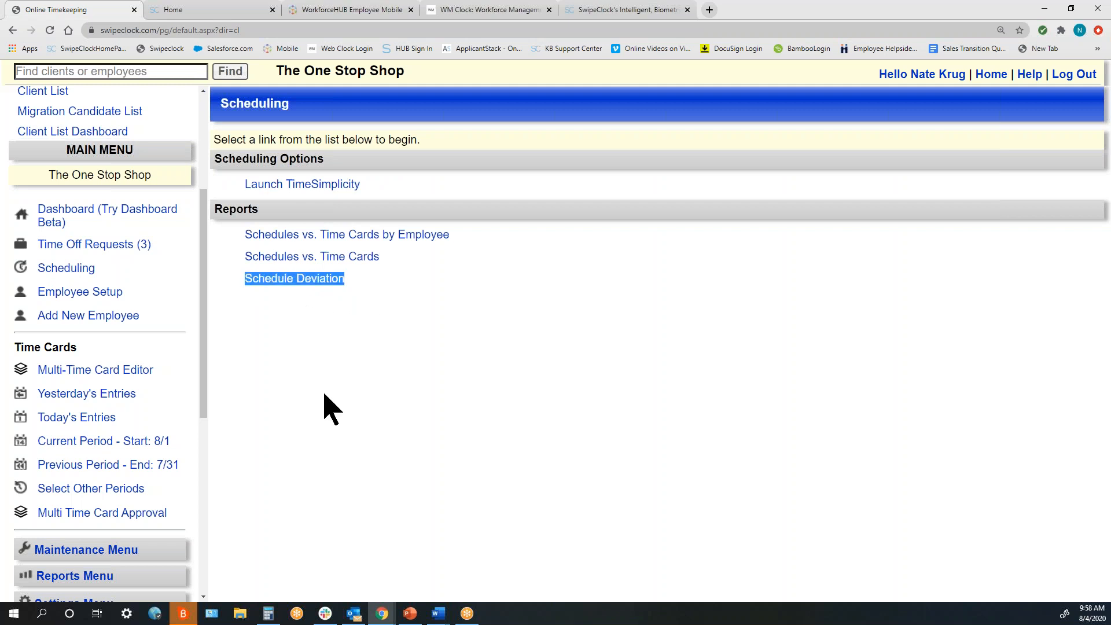
{"action": "left_click", "coordinate": [290, 282]}
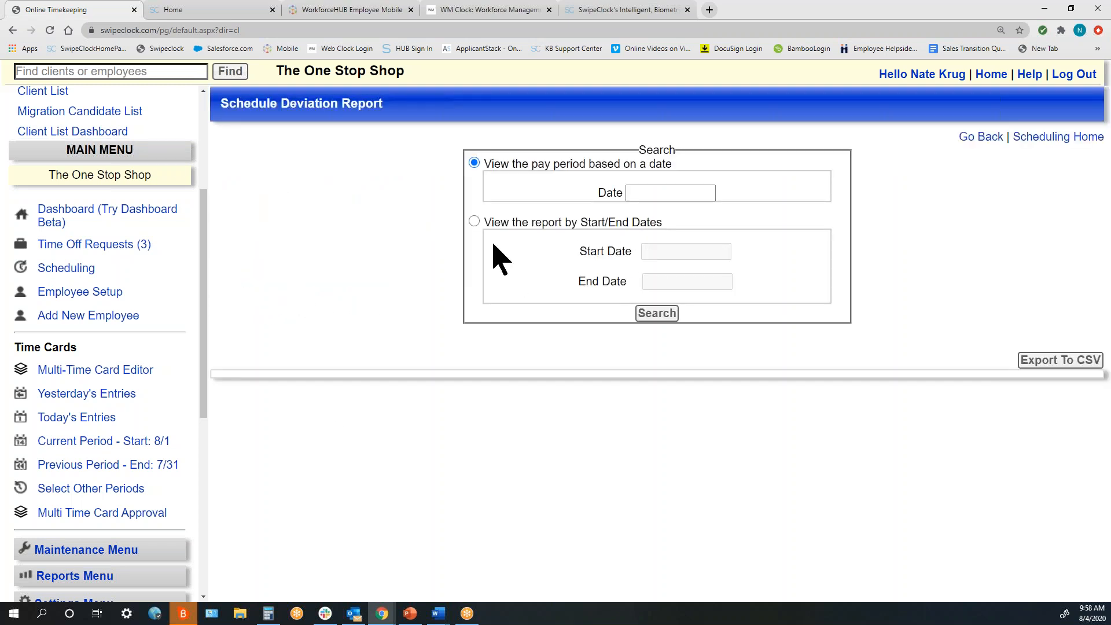
- Run the Schedule Deviation report by start and end dates from 7/1/2020 to 7/31/2020, and review the first employee's deviations
{"action": "left_click", "coordinate": [473, 221]}
{"action": "left_click", "coordinate": [659, 250]}
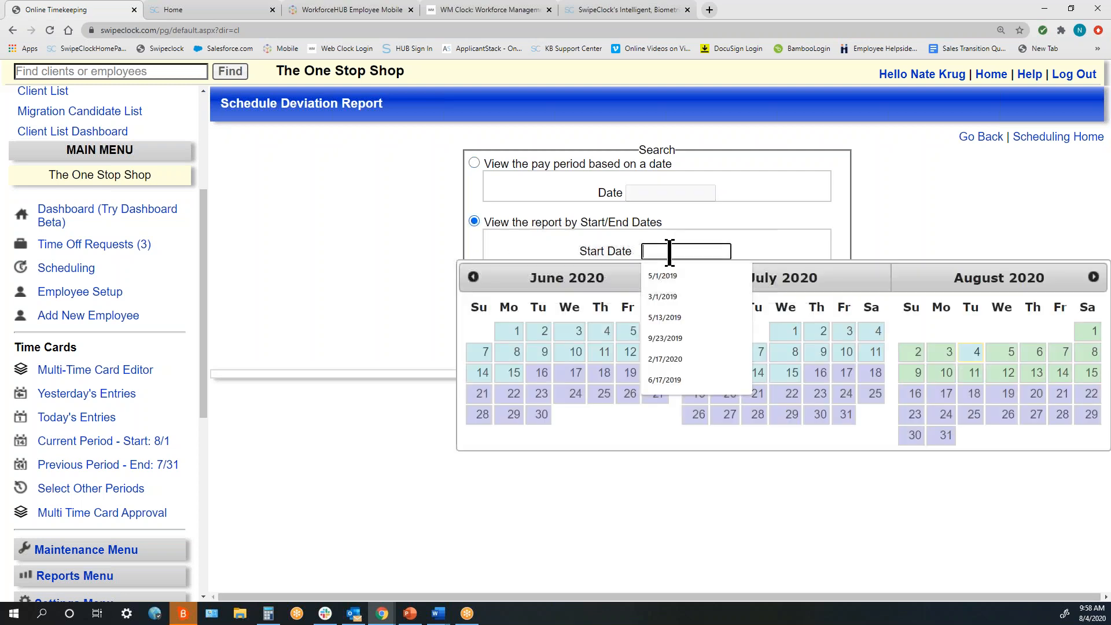
{"action": "left_click", "coordinate": [770, 323]}
{"action": "left_click", "coordinate": [679, 281]}
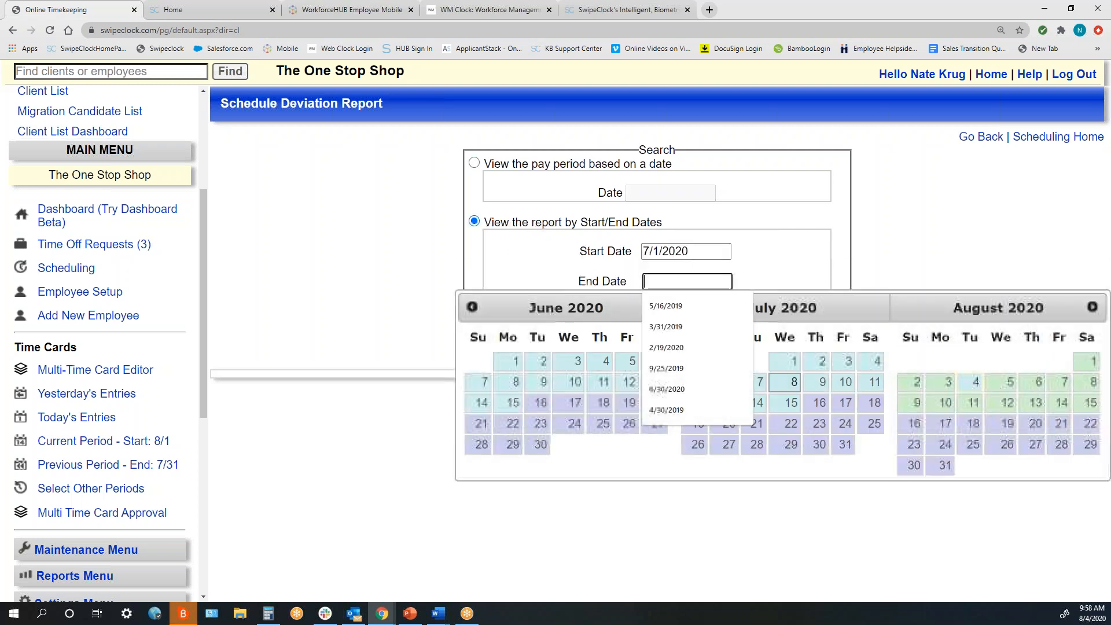
{"action": "left_click", "coordinate": [844, 449]}
{"action": "key", "text": "Return"}
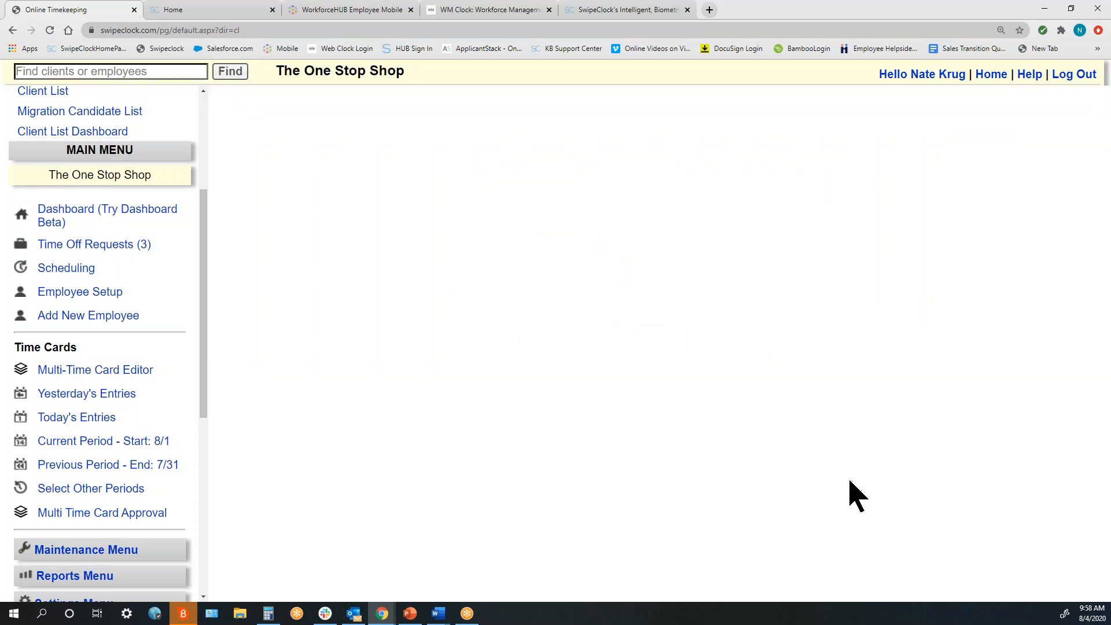
{"action": "scroll", "coordinate": [599, 396], "scroll_direction": "down", "scroll_amount": 3}
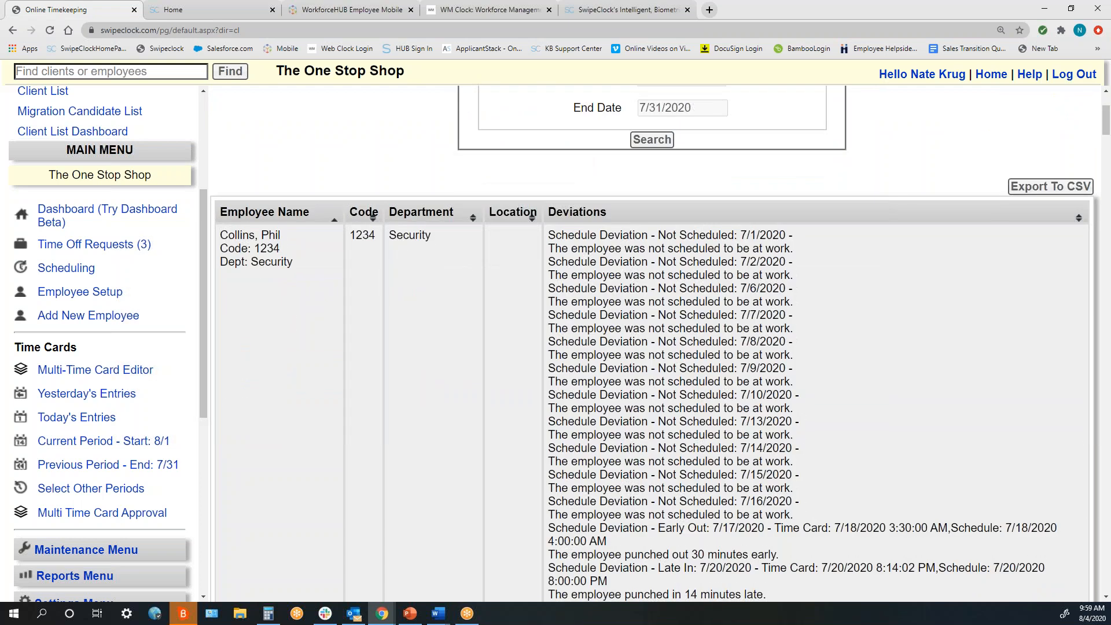
{"action": "scroll", "coordinate": [655, 343], "scroll_direction": "down", "scroll_amount": 1}
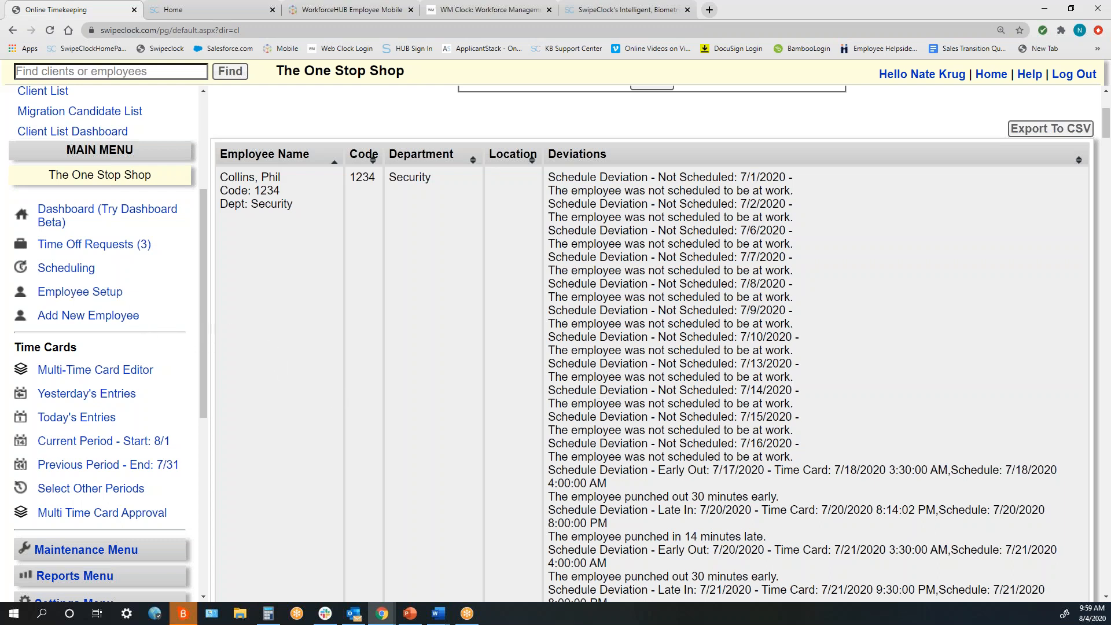
- Go back through Scheduling to Today's Entries for 8/4/2020 and view the time cards at the normal page size
{"action": "left_click", "coordinate": [72, 275]}
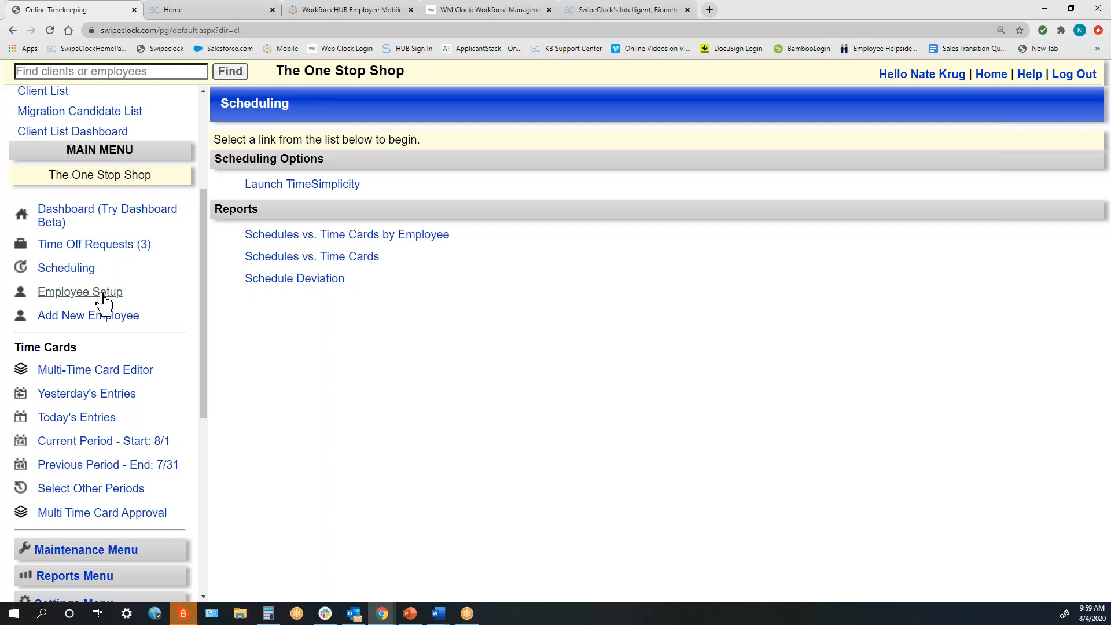
{"action": "left_click", "coordinate": [82, 421]}
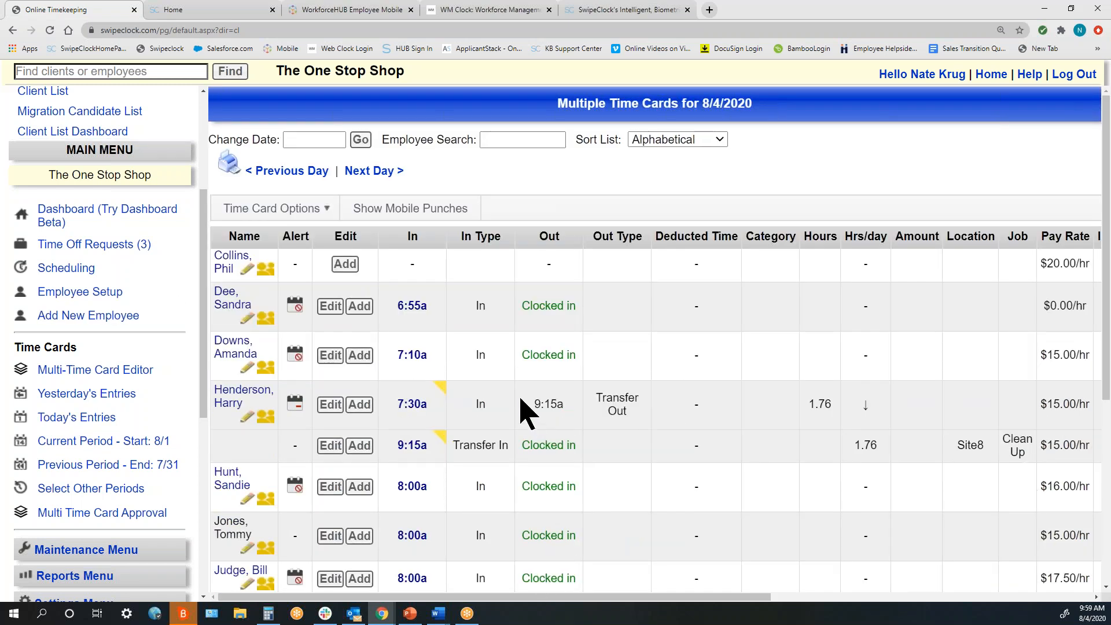
{"action": "key", "text": "ctrl+minus"}
{"action": "key", "text": "ctrl+minus"}
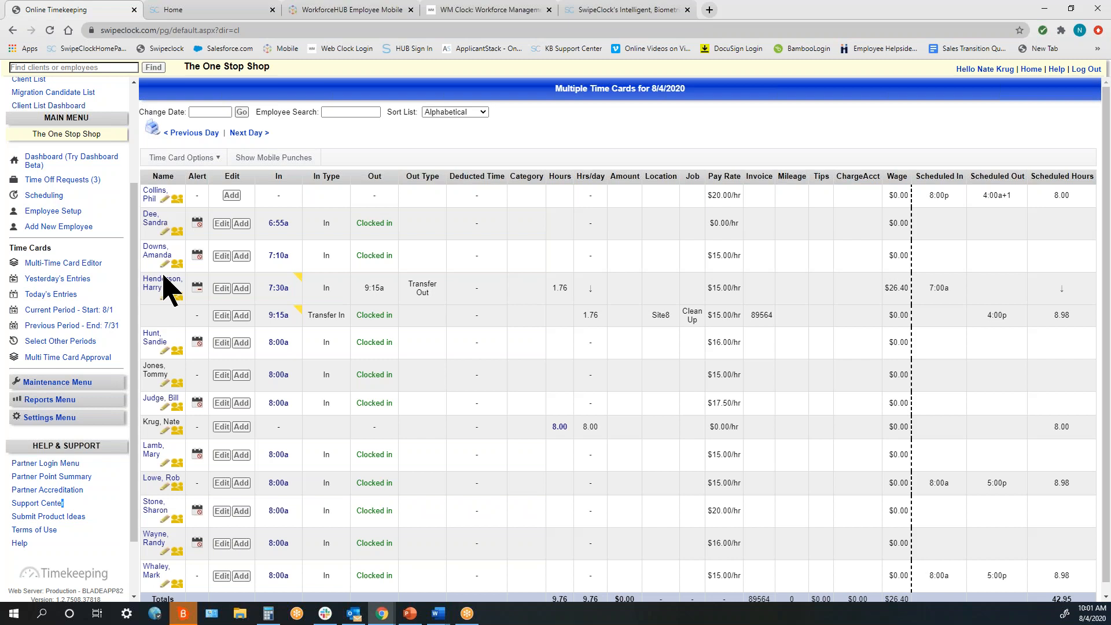
{"action": "key", "text": "alt+Tab"}
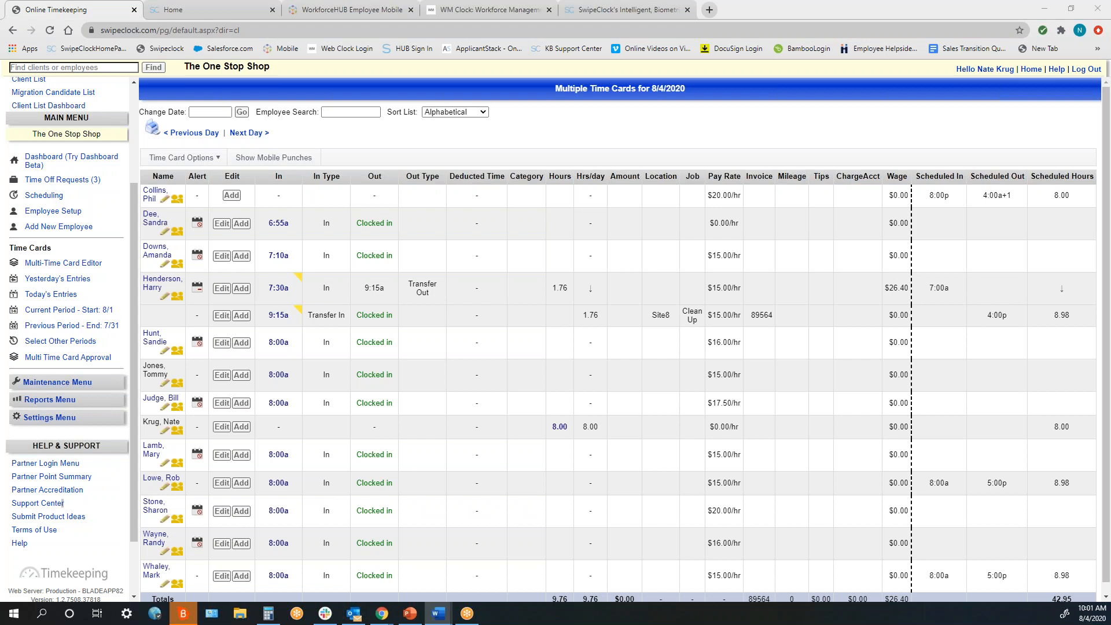